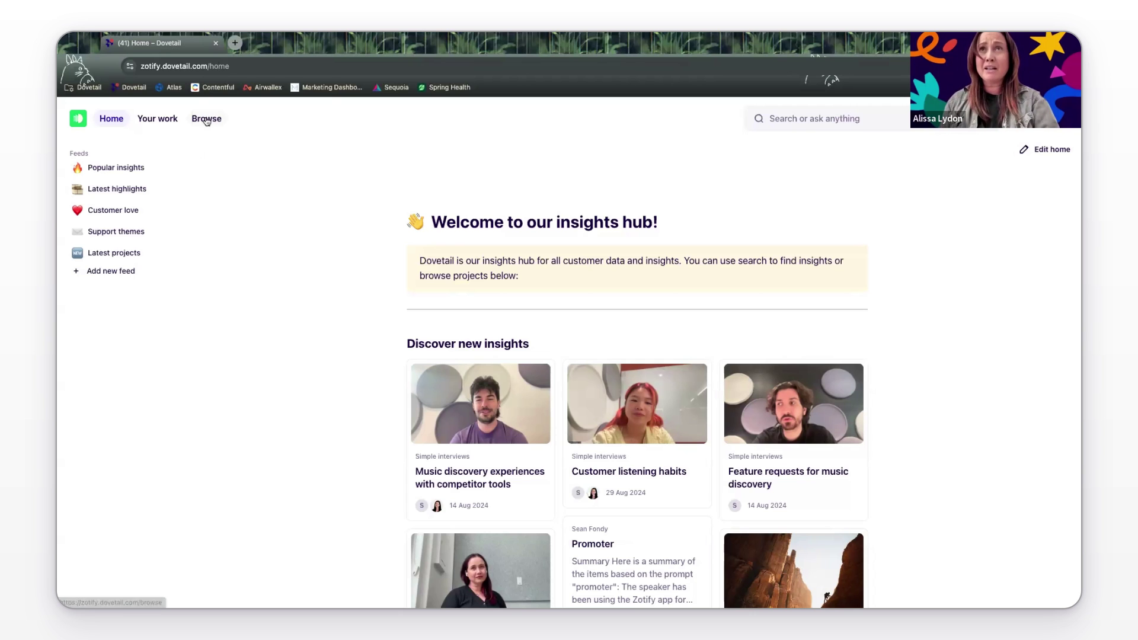
# Step: Browse to the Sample data folder and look at its Industry reports and NPS feedback projects
pyautogui.click(207, 118)
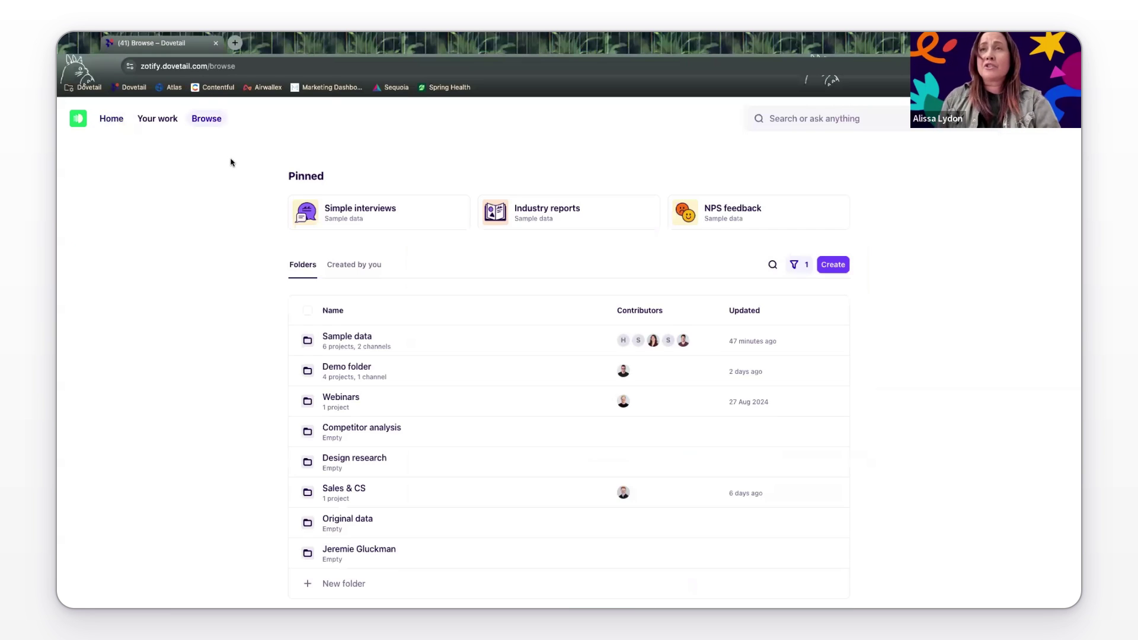
pyautogui.scroll(-2, 230, 163)
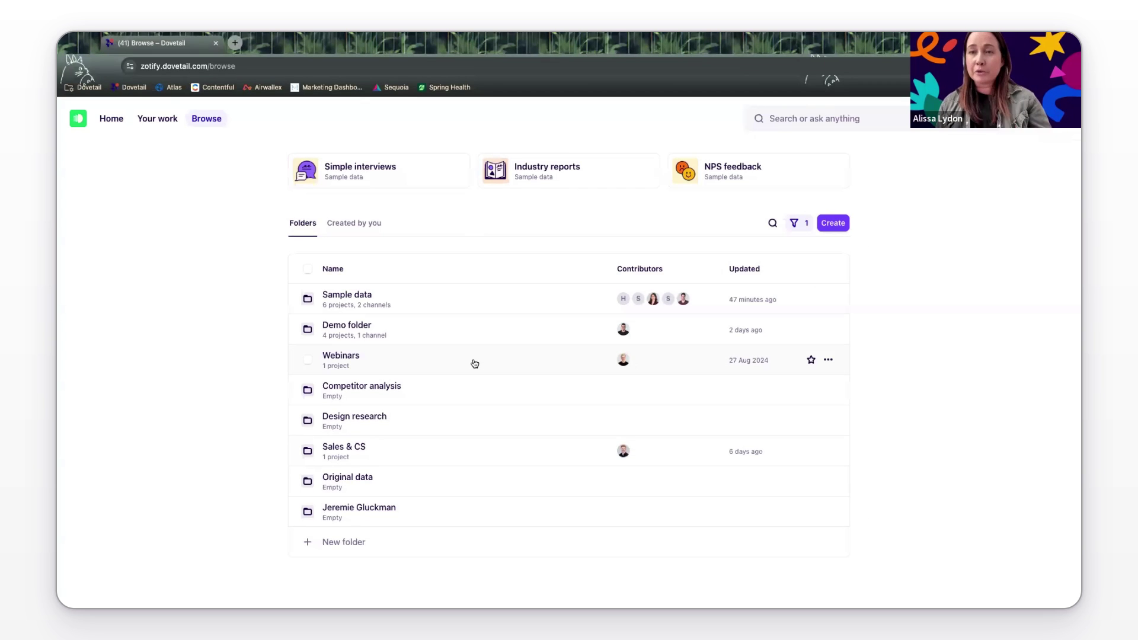
pyautogui.click(349, 296)
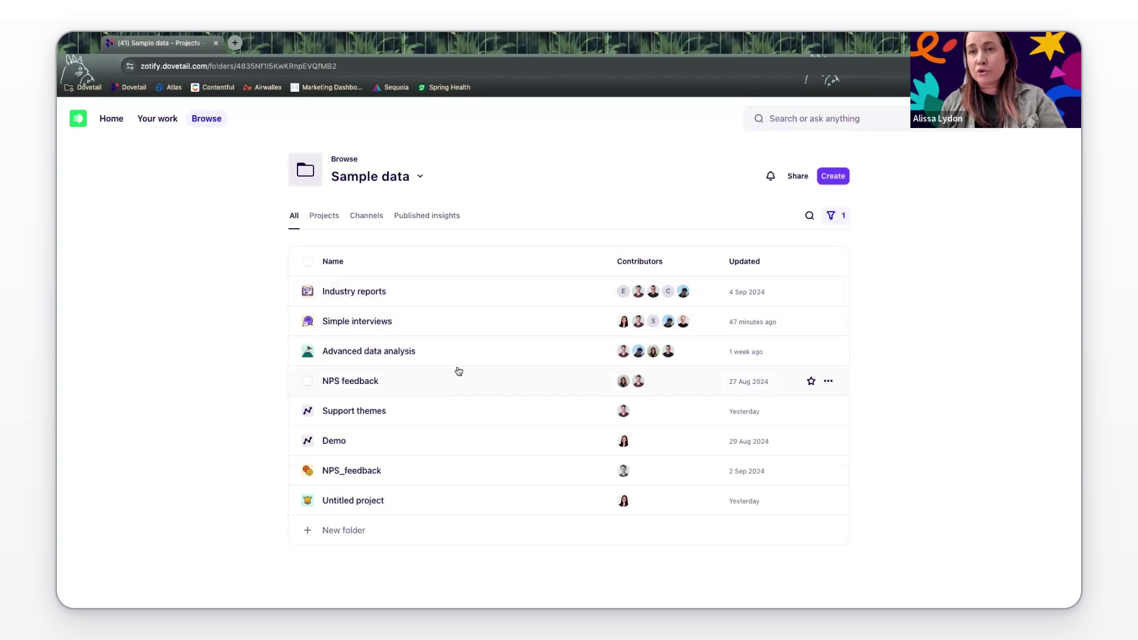
pyautogui.click(371, 294)
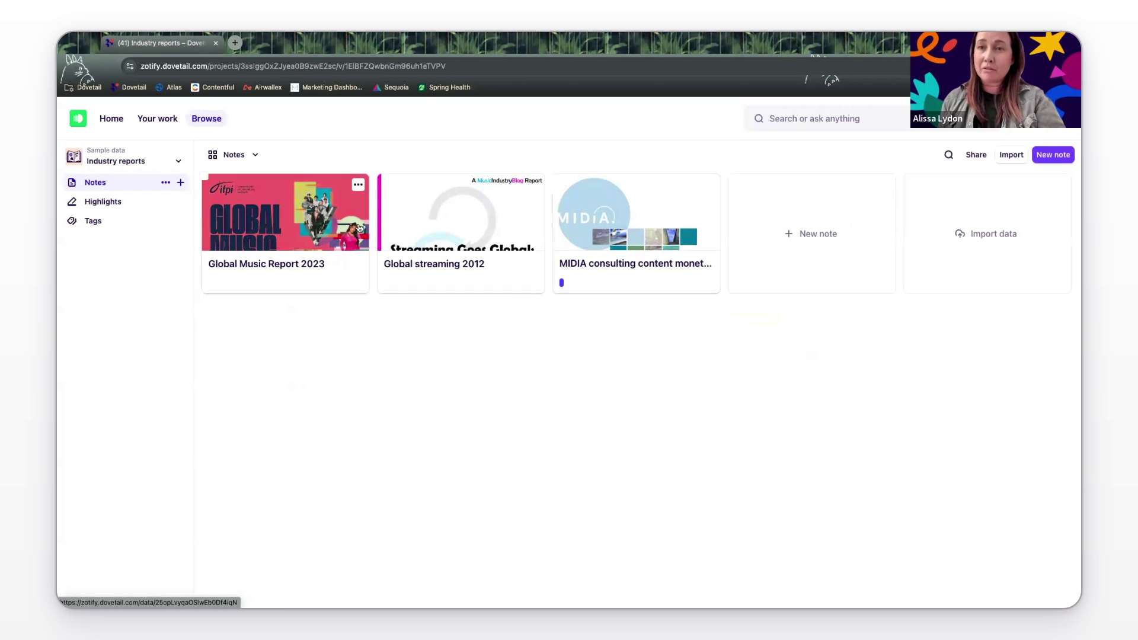
pyautogui.click(70, 66)
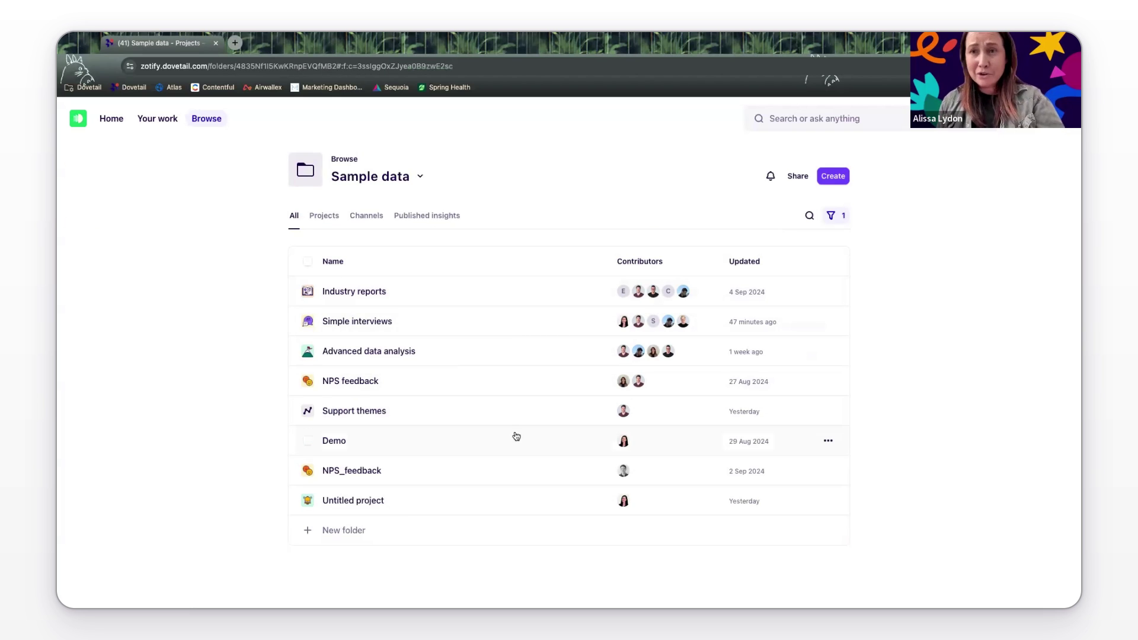
pyautogui.click(363, 383)
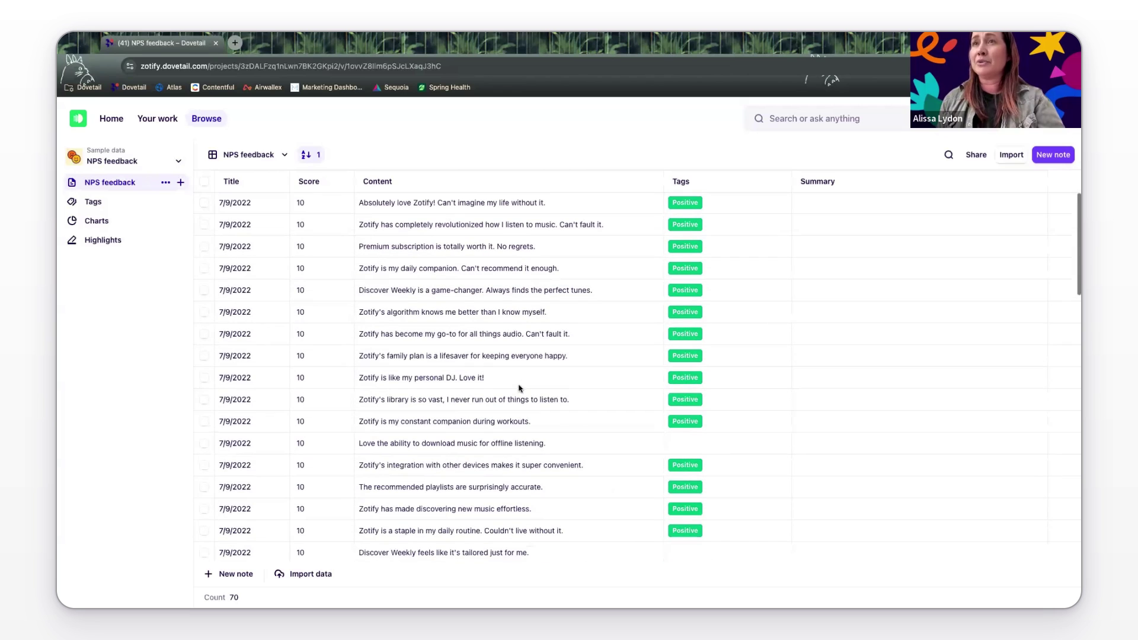
pyautogui.click(67, 65)
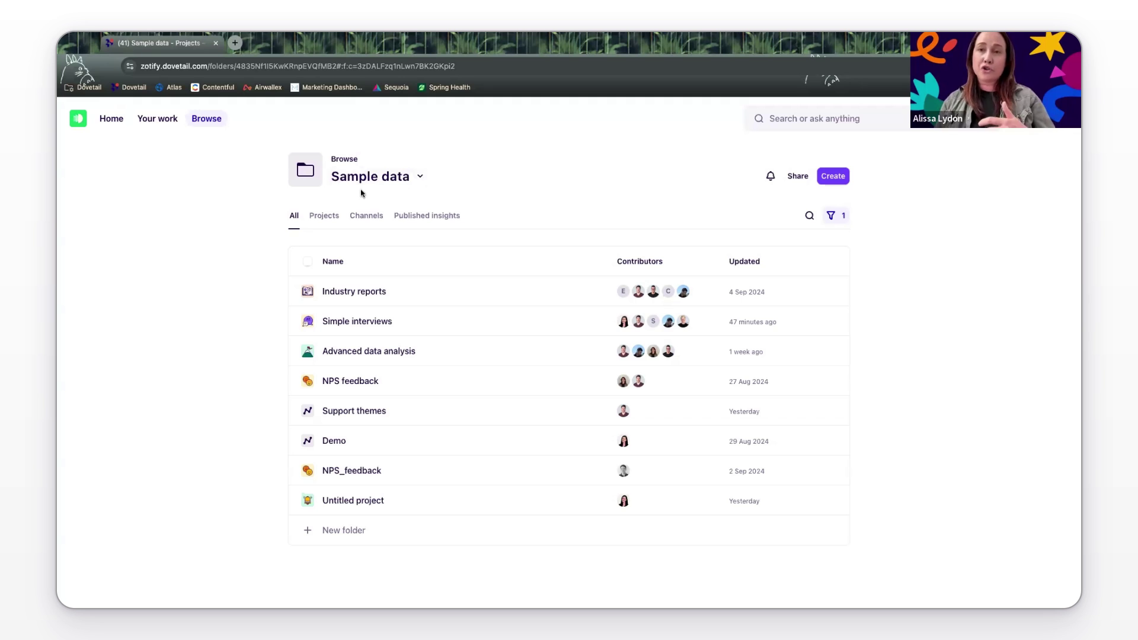
# Step: Open the Simple interviews project, look through its interview notes and check the available data import sources
pyautogui.click(361, 323)
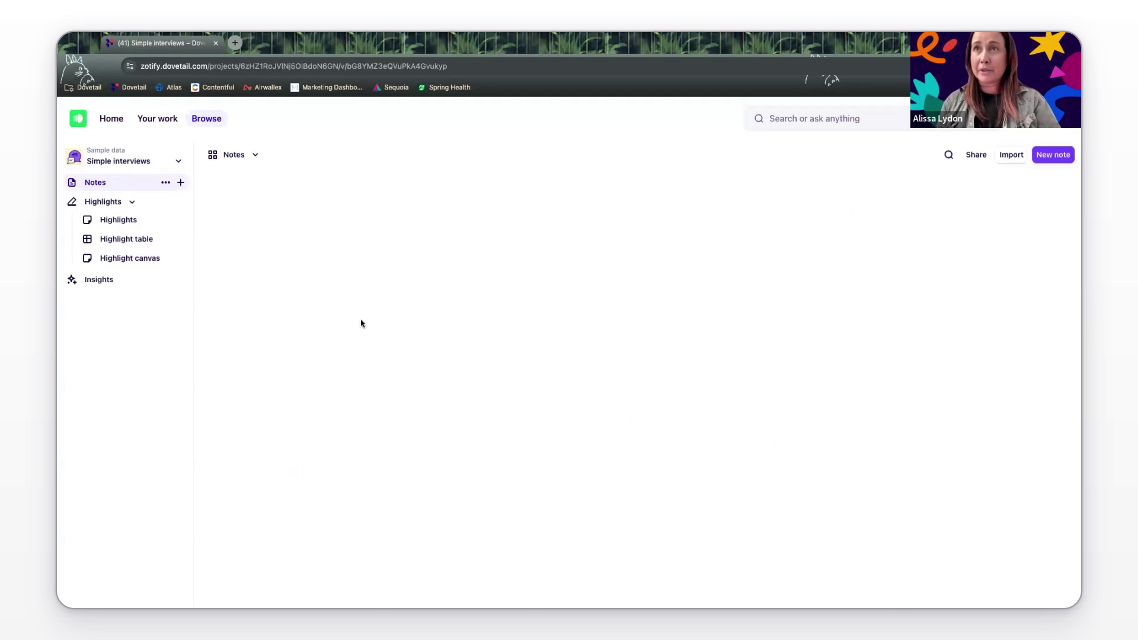
pyautogui.scroll(-1, 361, 324)
pyautogui.scroll(1, 361, 323)
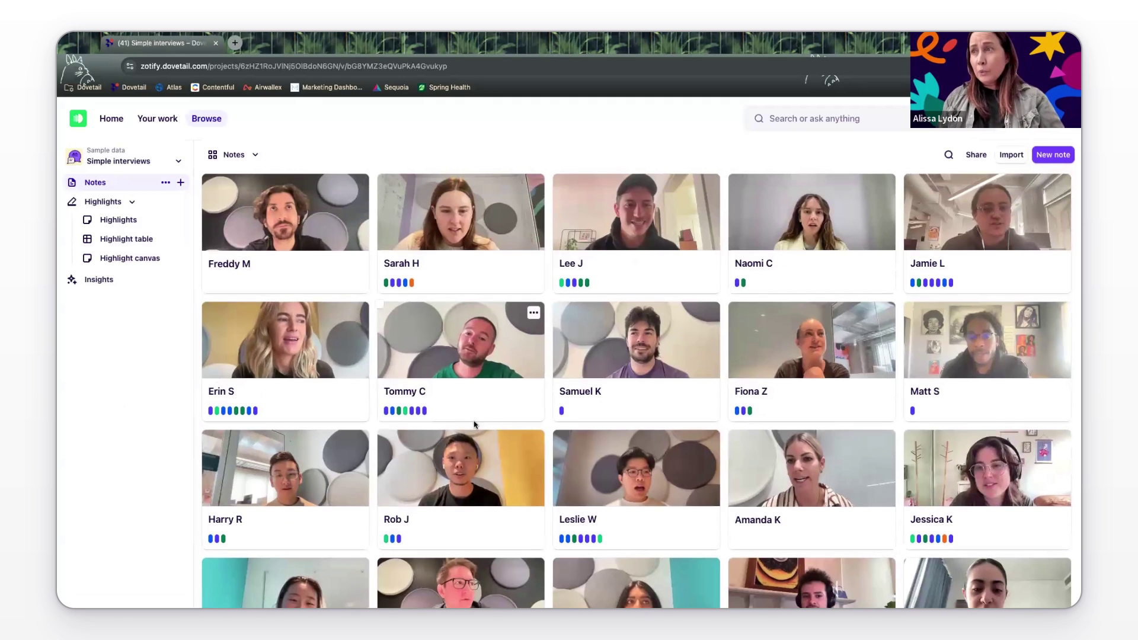
pyautogui.scroll(-5, 474, 422)
pyautogui.scroll(5, 492, 356)
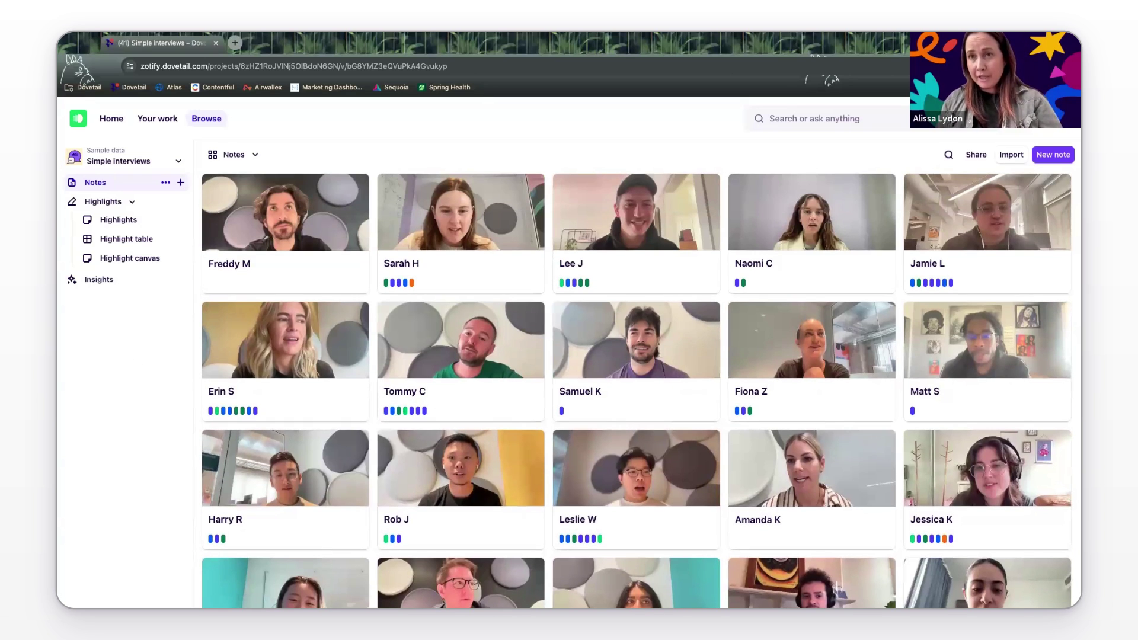
pyautogui.click(1008, 158)
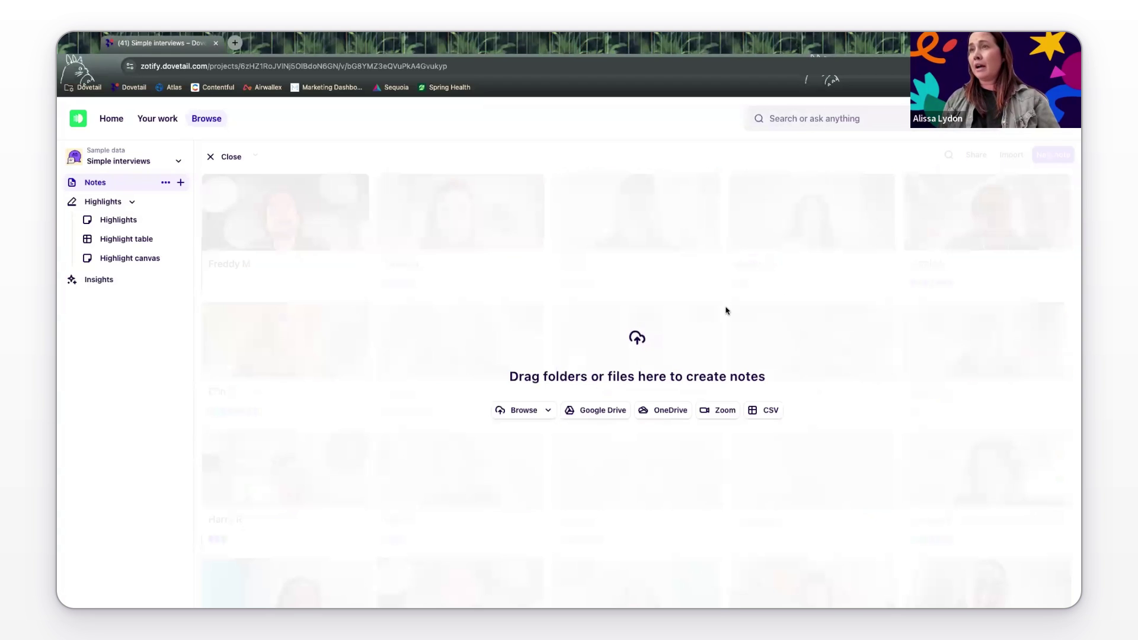
pyautogui.click(229, 157)
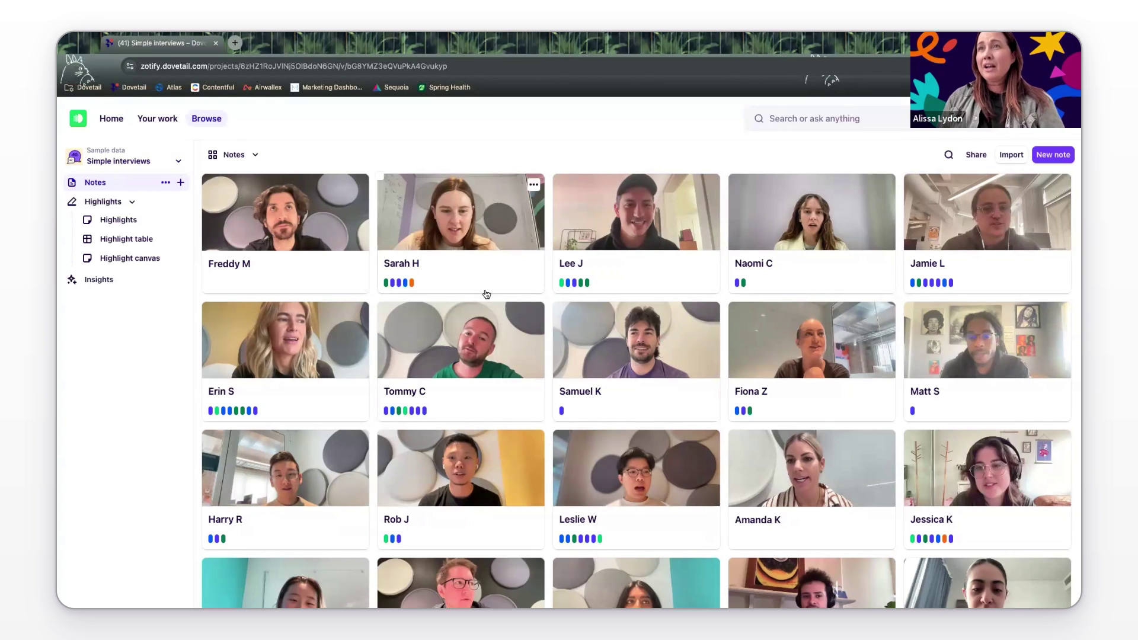
# Step: Open the first interview note in Simple interviews and look through its video transcript
pyautogui.click(333, 268)
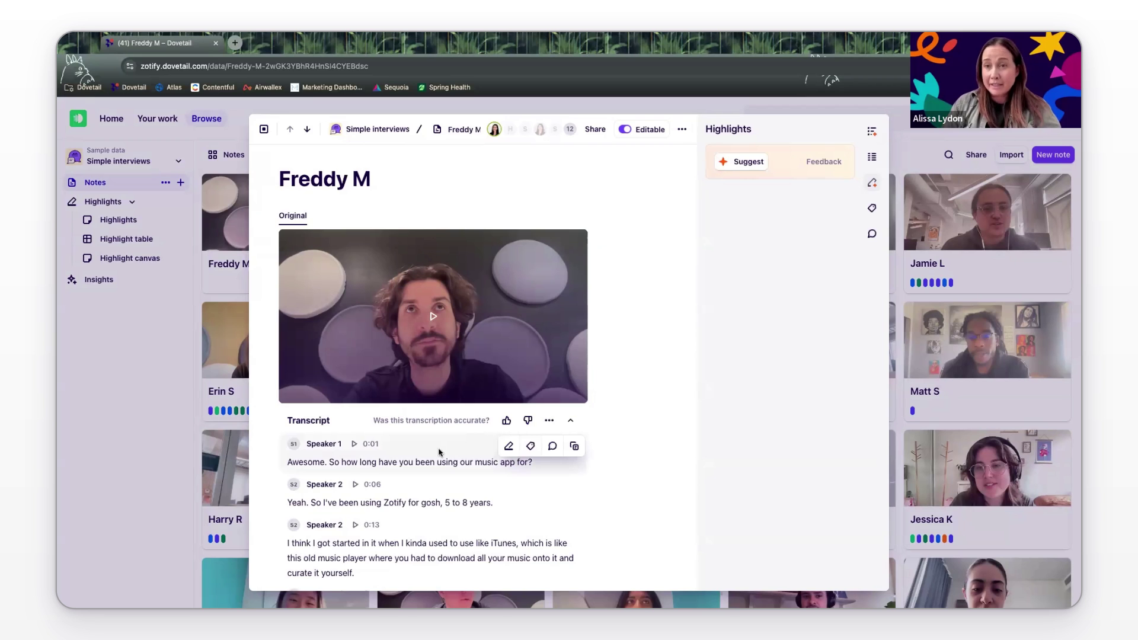
pyautogui.scroll(-2, 439, 450)
pyautogui.scroll(-2, 438, 447)
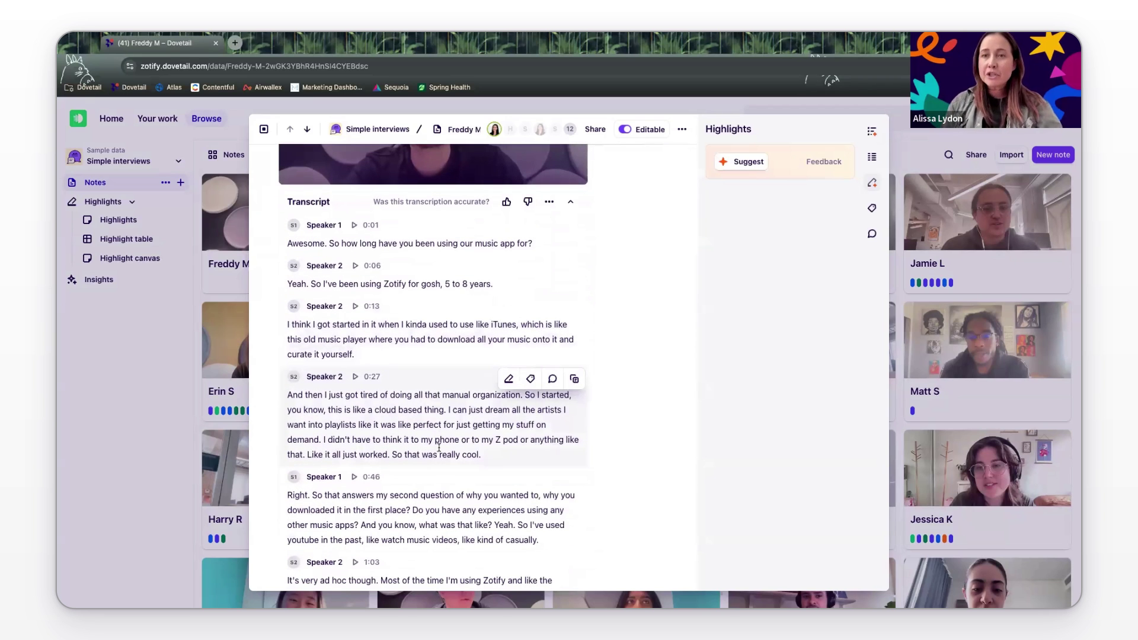
pyautogui.scroll(4, 438, 449)
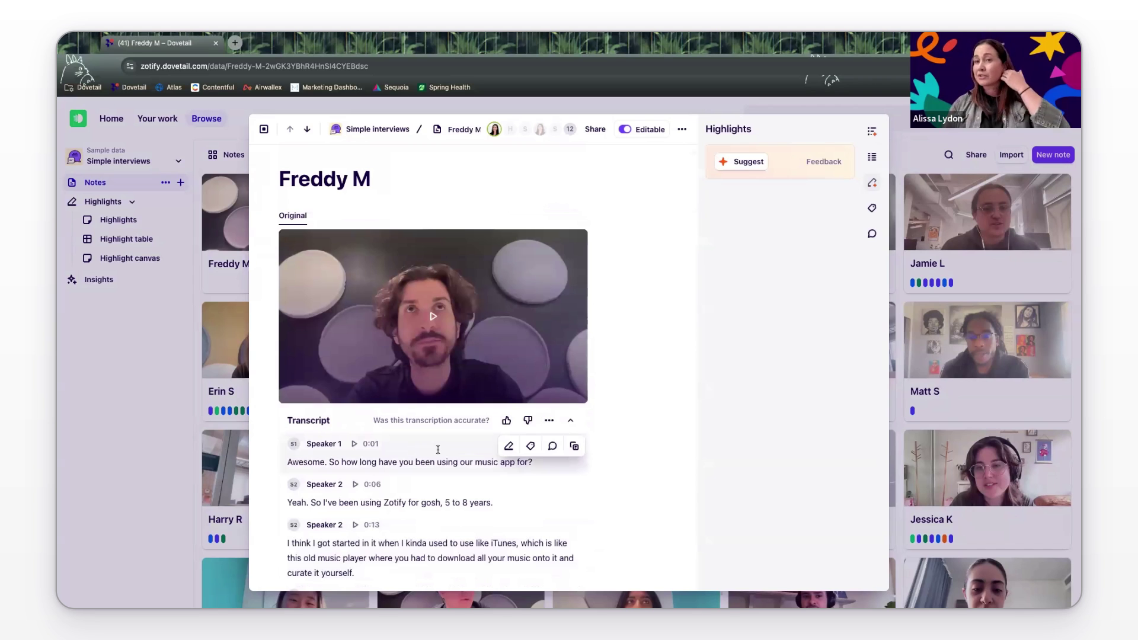
pyautogui.scroll(-2, 438, 450)
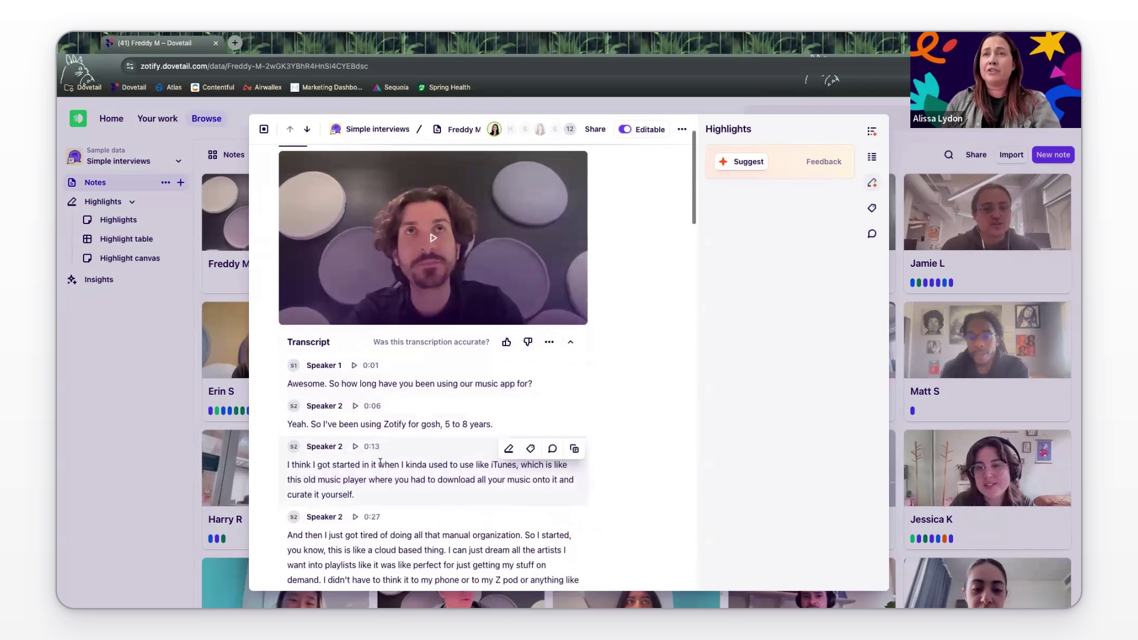
# Step: Rename Speaker 1 in the transcript to the interviewer's first name
pyautogui.click(326, 366)
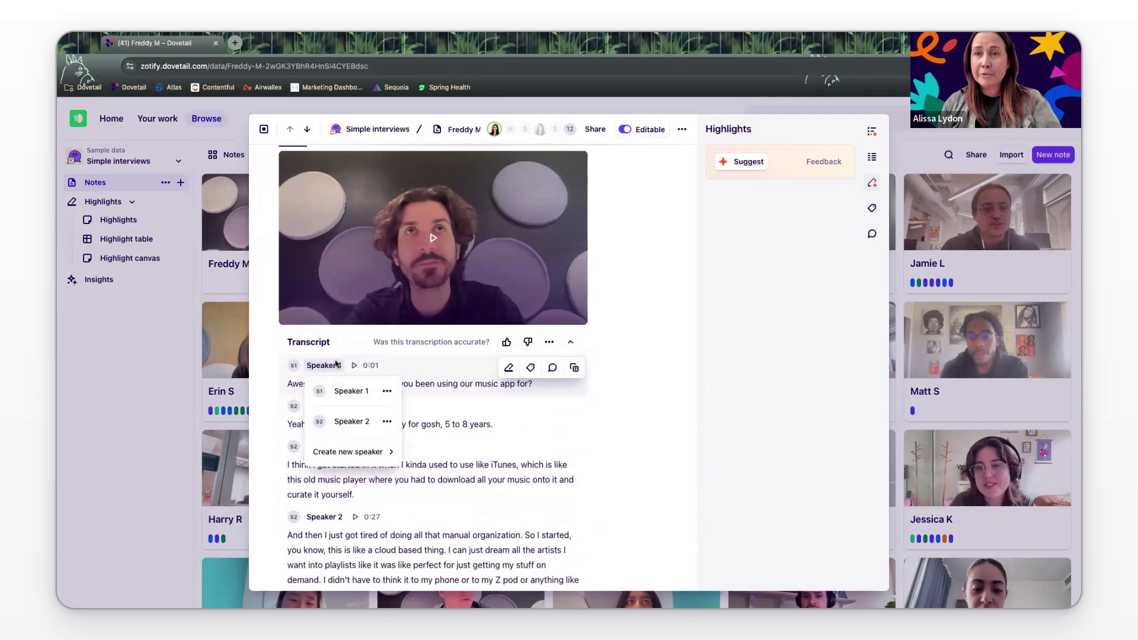
pyautogui.click(387, 391)
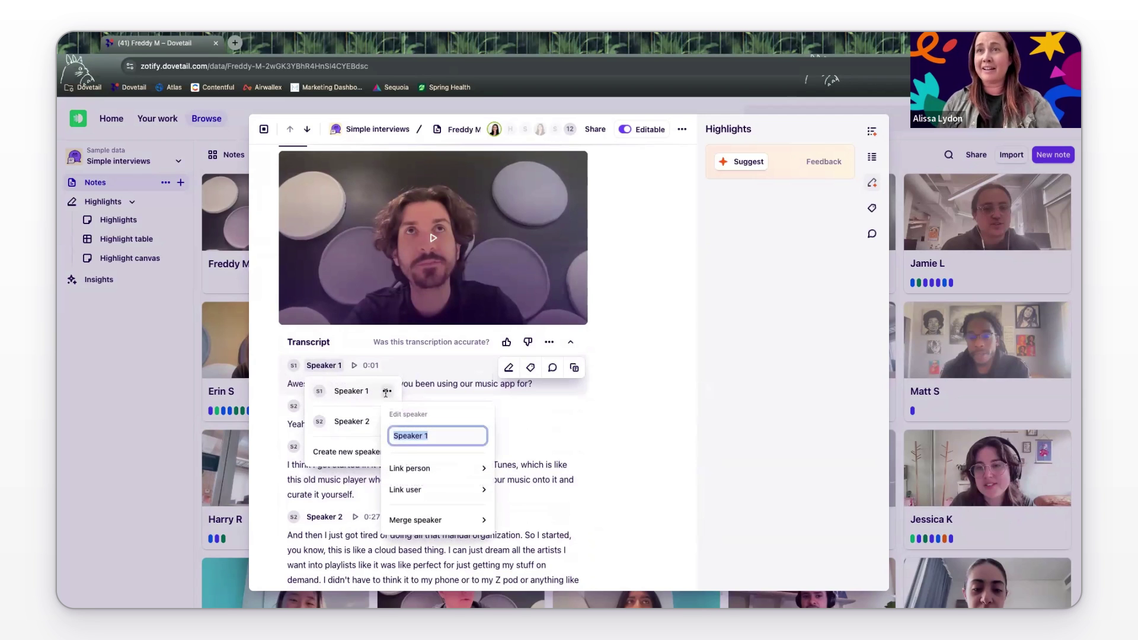
pyautogui.moveTo(421, 465)
pyautogui.doubleClick(415, 436)
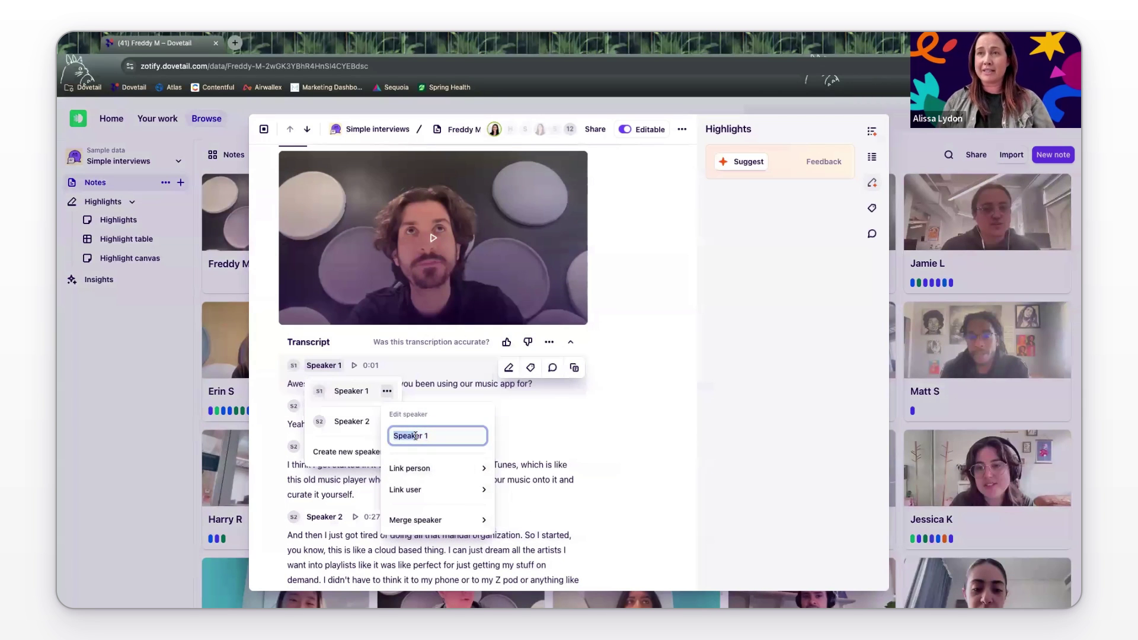
pyautogui.doubleClick(415, 436)
pyautogui.doubleClick(417, 436)
pyautogui.click(417, 436)
pyautogui.doubleClick(418, 437)
pyautogui.moveTo(439, 438); pyautogui.dragTo(392, 439)
pyautogui.write('Renee')
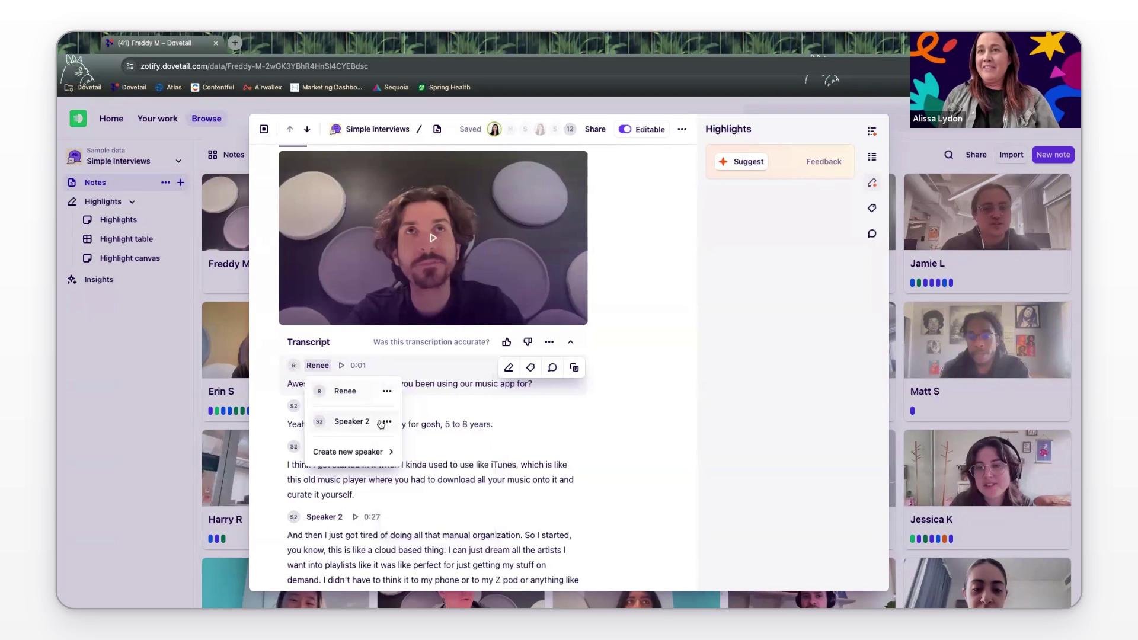
# Step: Rename Speaker 2 in the transcript to the interviewee's first name
pyautogui.click(387, 422)
pyautogui.write('F')
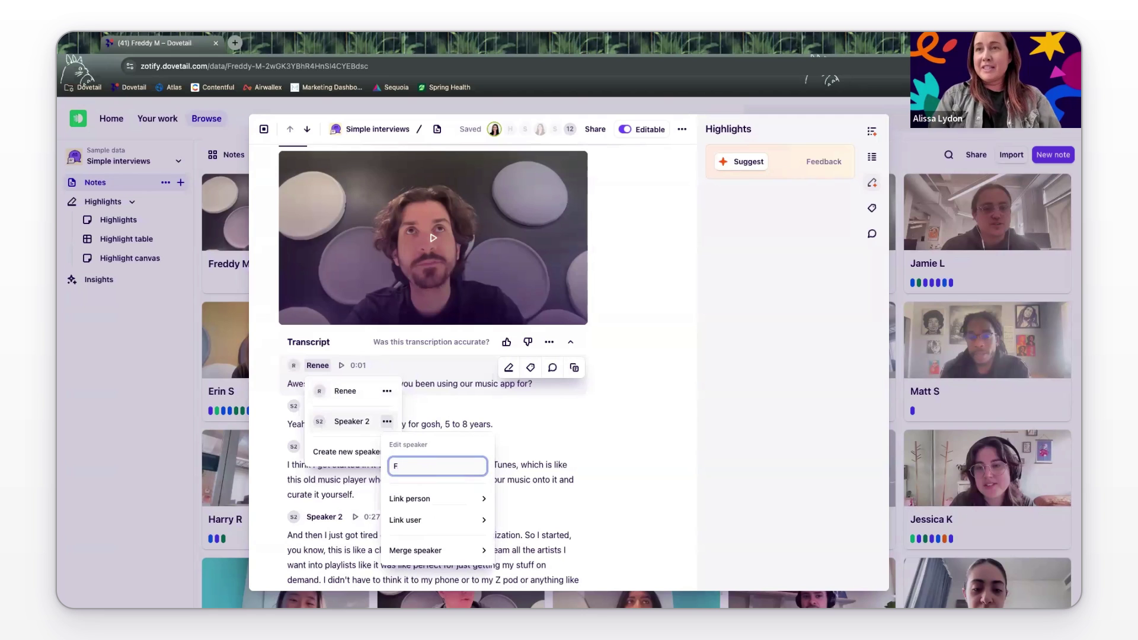
pyautogui.write('reddy')
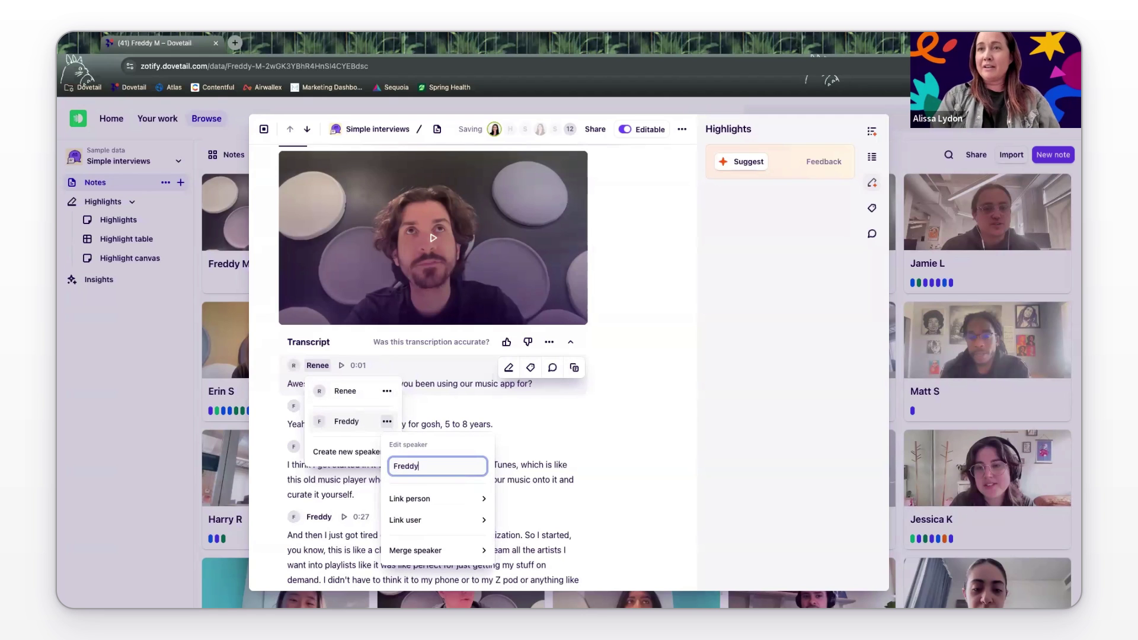
pyautogui.click(612, 479)
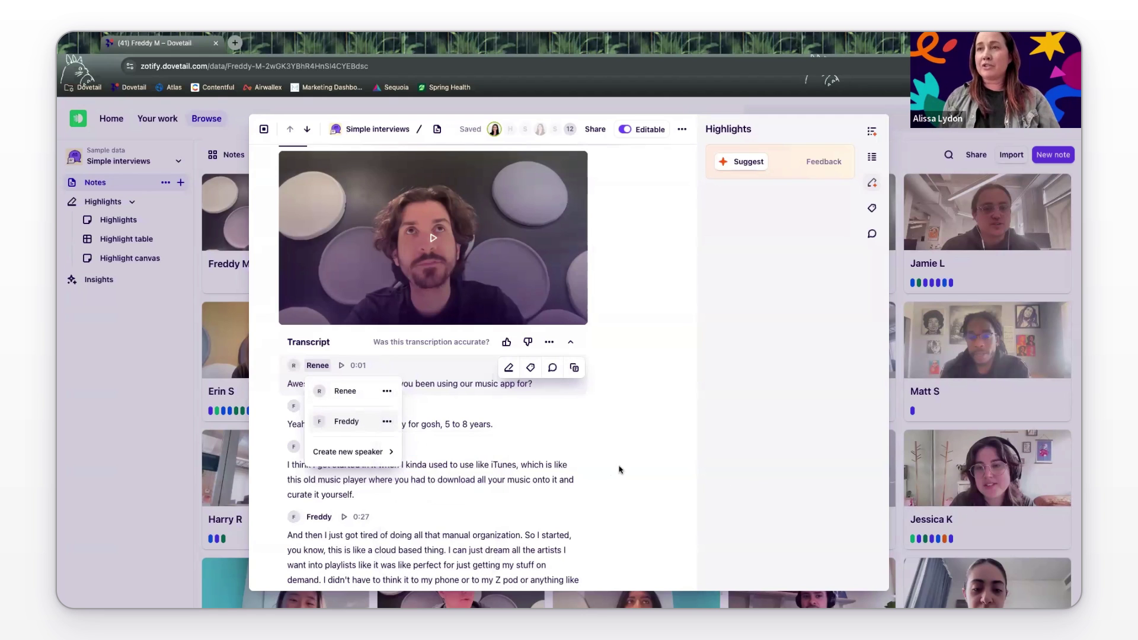
# Step: Try adding the text "add more con" to the end of the 0:13 transcript passage, and remove it again
pyautogui.click(355, 495)
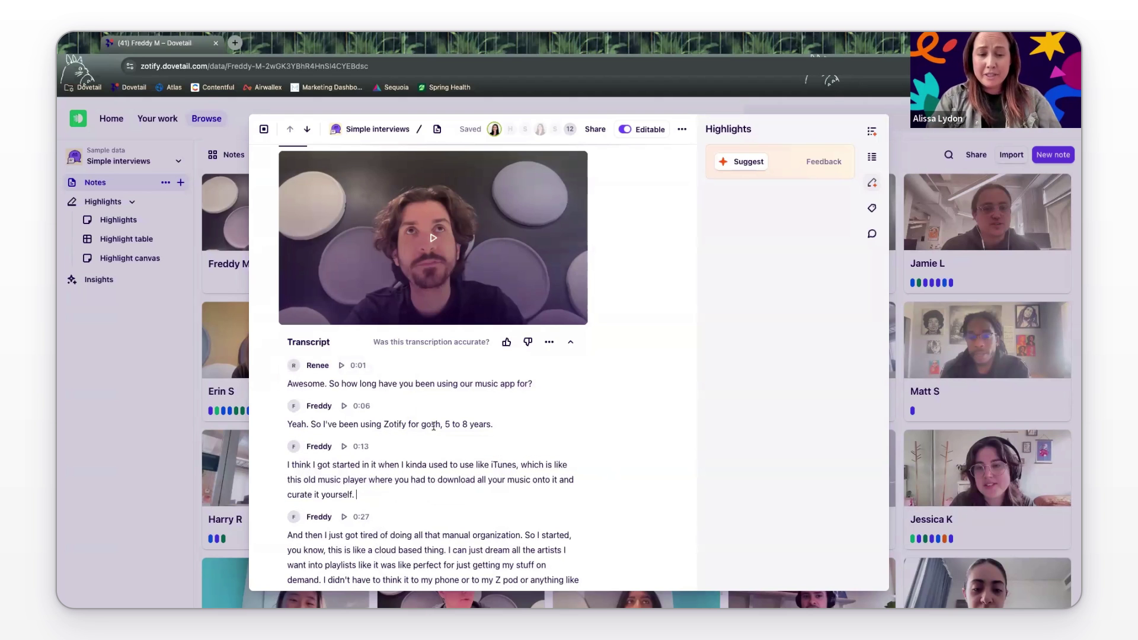
pyautogui.write('add more con')
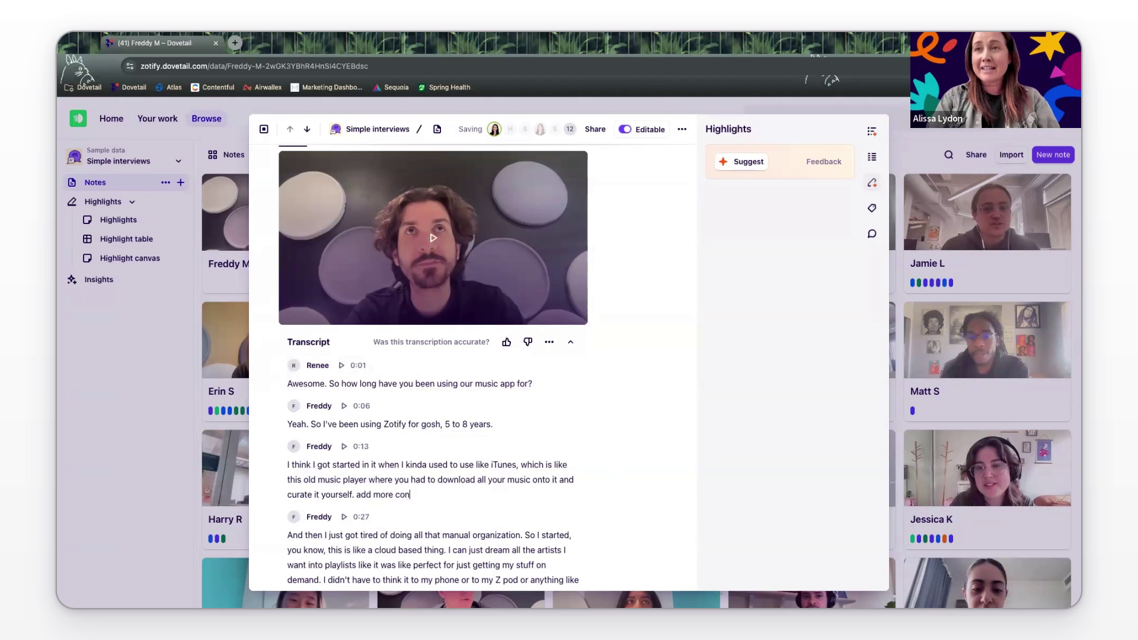
pyautogui.press('BackSpace')
pyautogui.press('BackSpace')
pyautogui.press('BackSpace')
pyautogui.press('BackSpace')
pyautogui.press('BackSpace')
pyautogui.press('BackSpace')
pyautogui.press('BackSpace')
pyautogui.press('BackSpace')
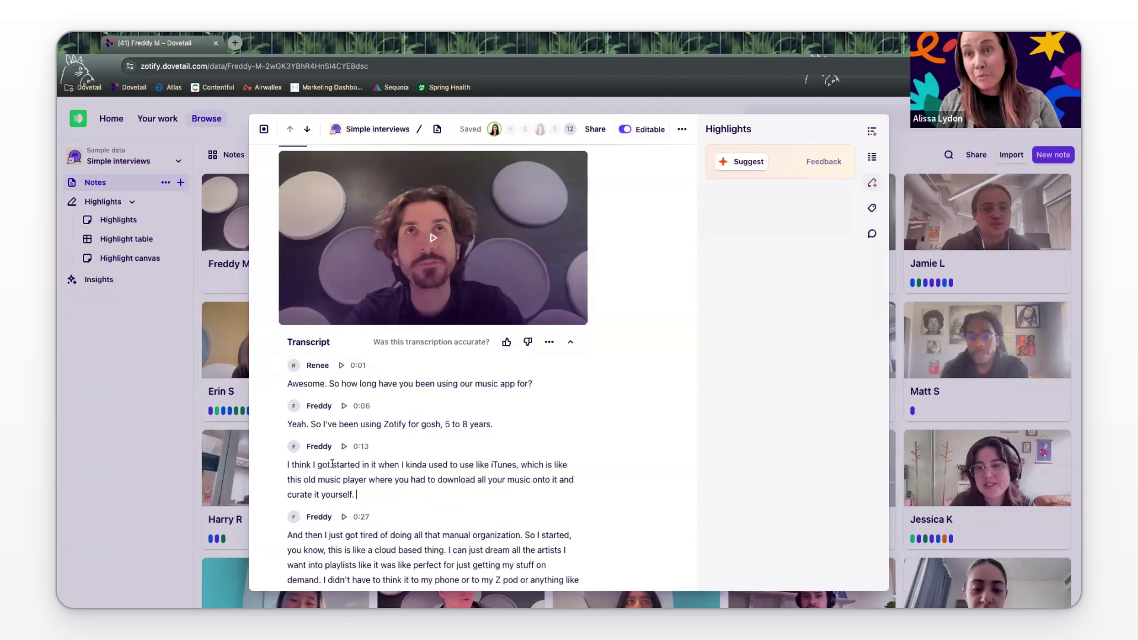
# Step: Highlight "I think I got started in it when I kinda used to use like iTunes," at 0:13 and view the highlight's sharing options
pyautogui.moveTo(289, 467); pyautogui.dragTo(517, 464)
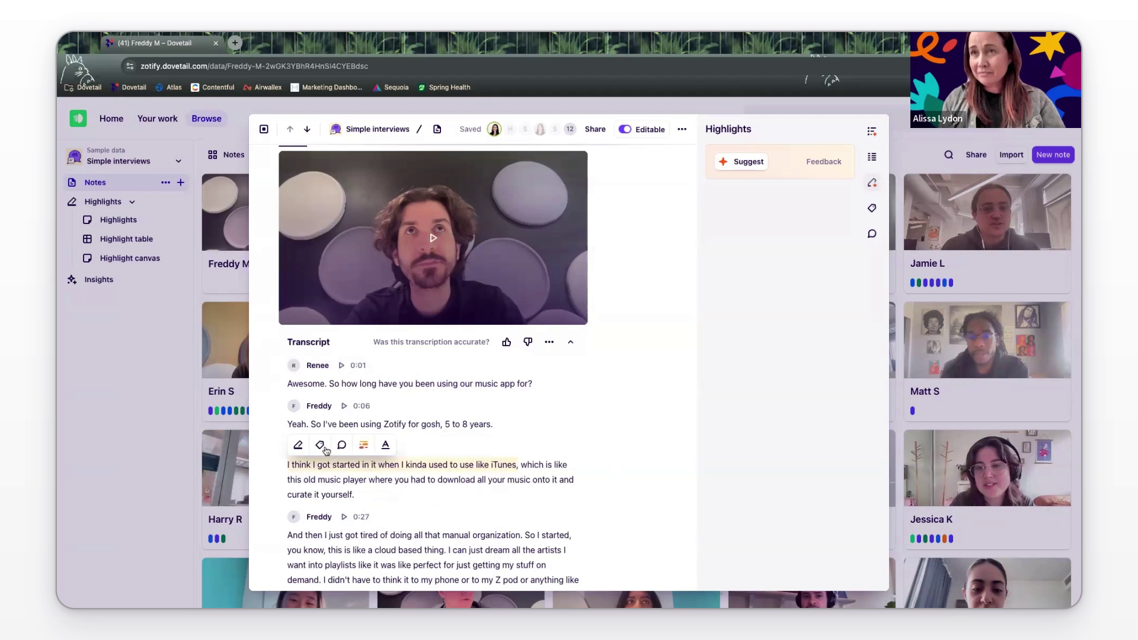
pyautogui.click(299, 448)
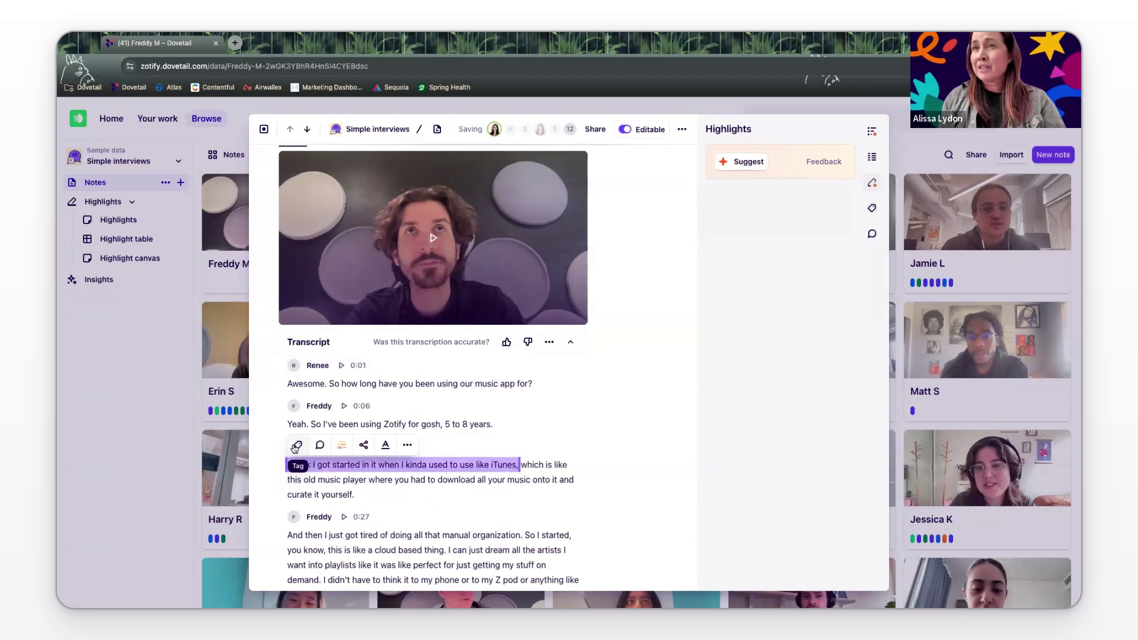
pyautogui.click(364, 445)
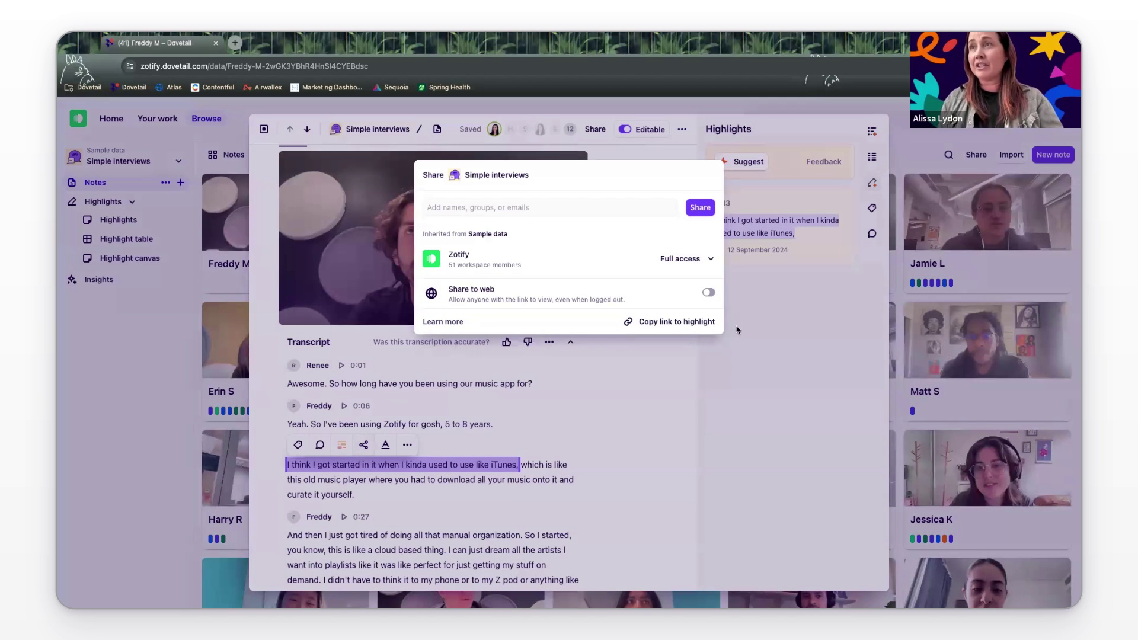
pyautogui.click(589, 424)
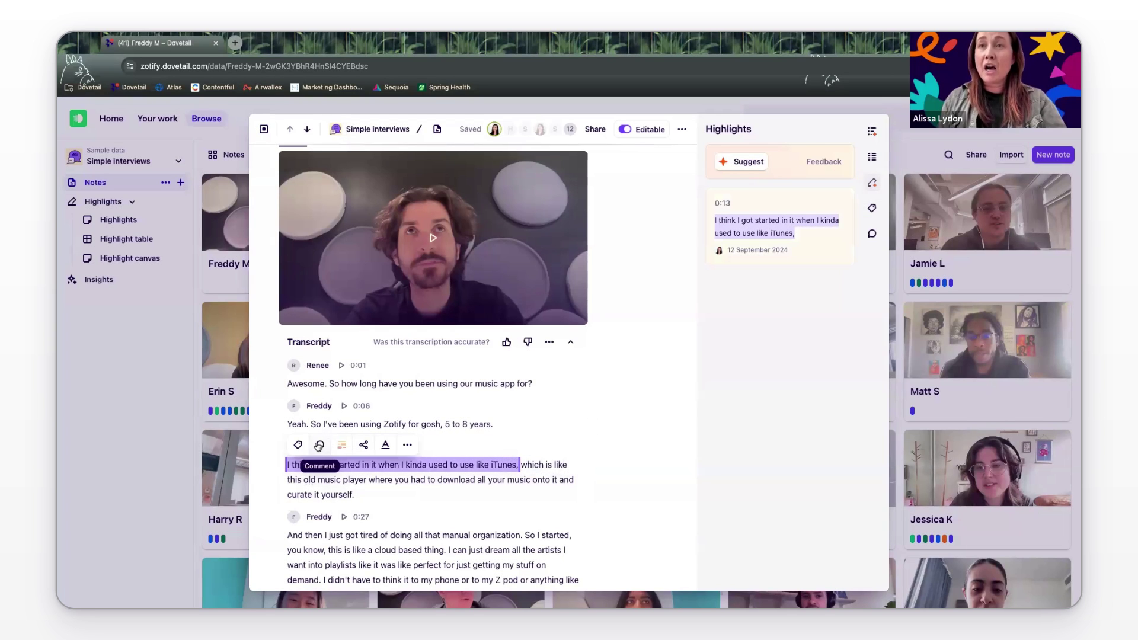
# Step: Draft a comment on the iTunes highlight that mentions a colleague, and discard the comment
pyautogui.click(320, 444)
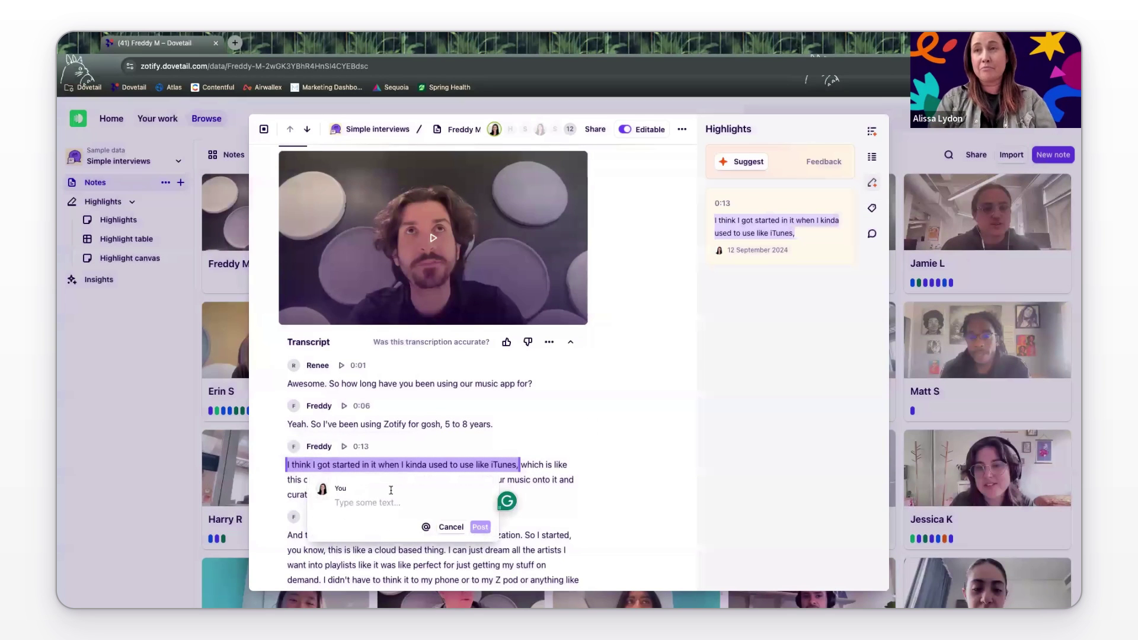
pyautogui.write('@sere')
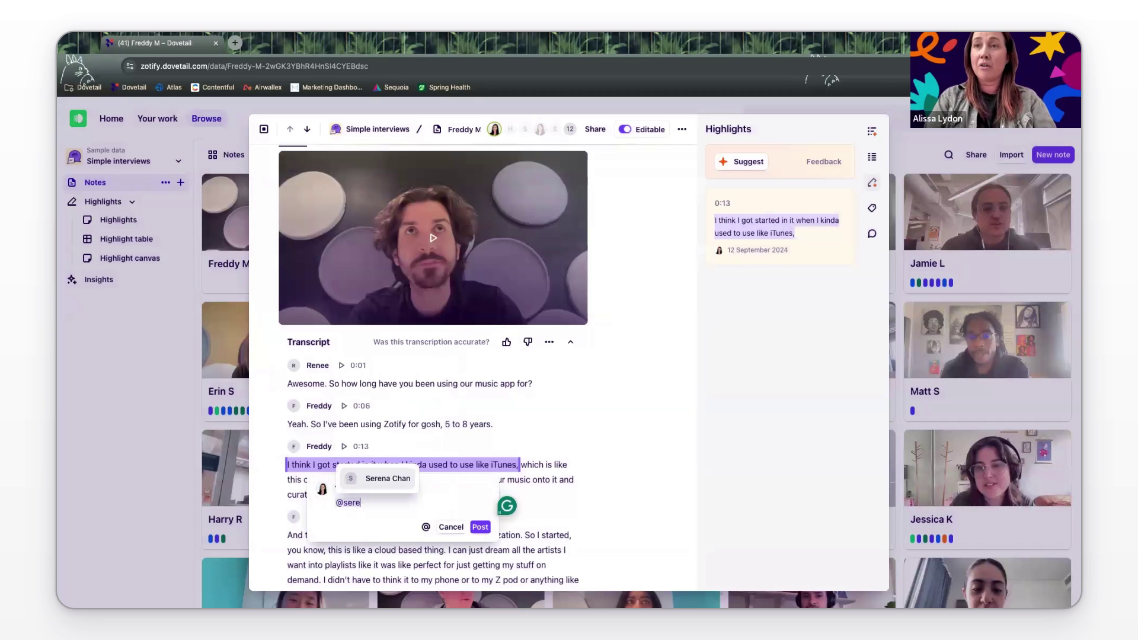
pyautogui.press('Return')
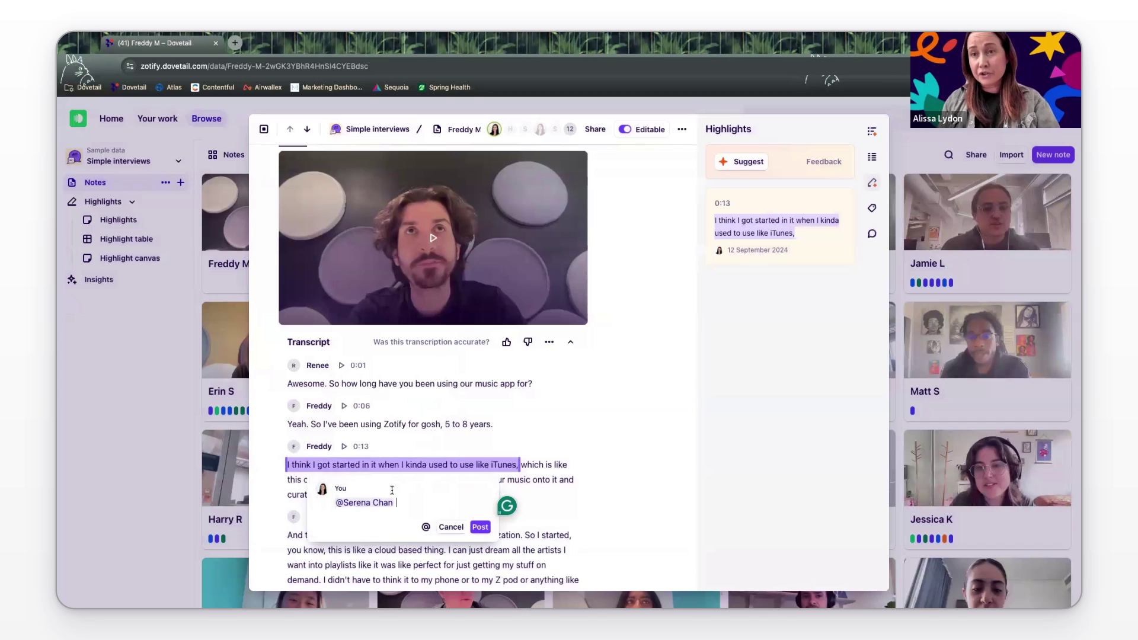
pyautogui.click(448, 528)
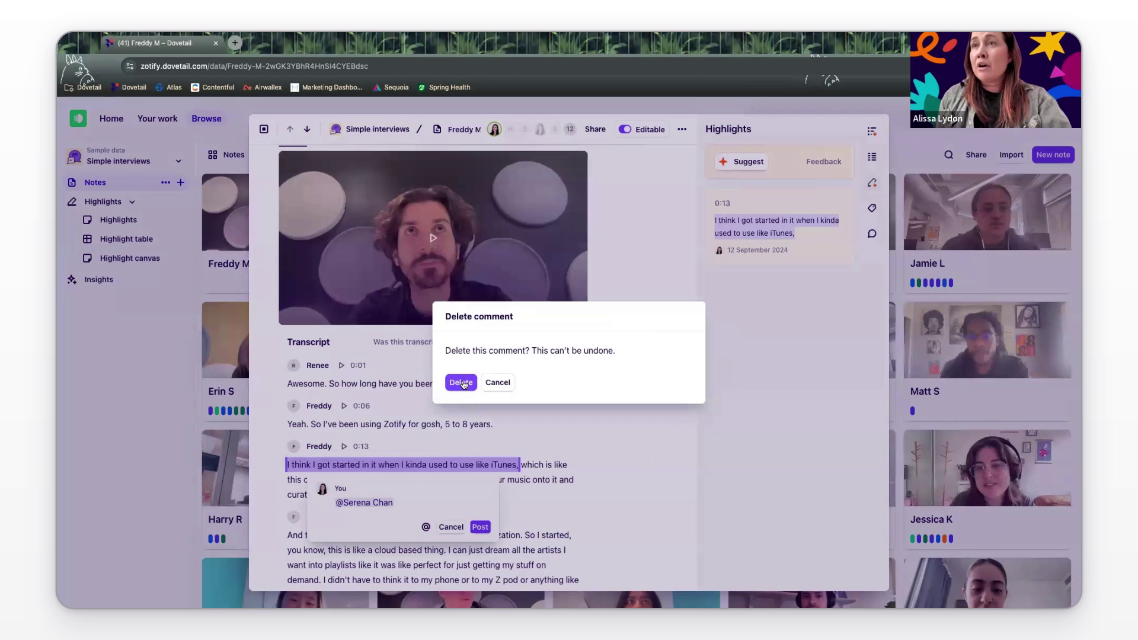
pyautogui.click(462, 383)
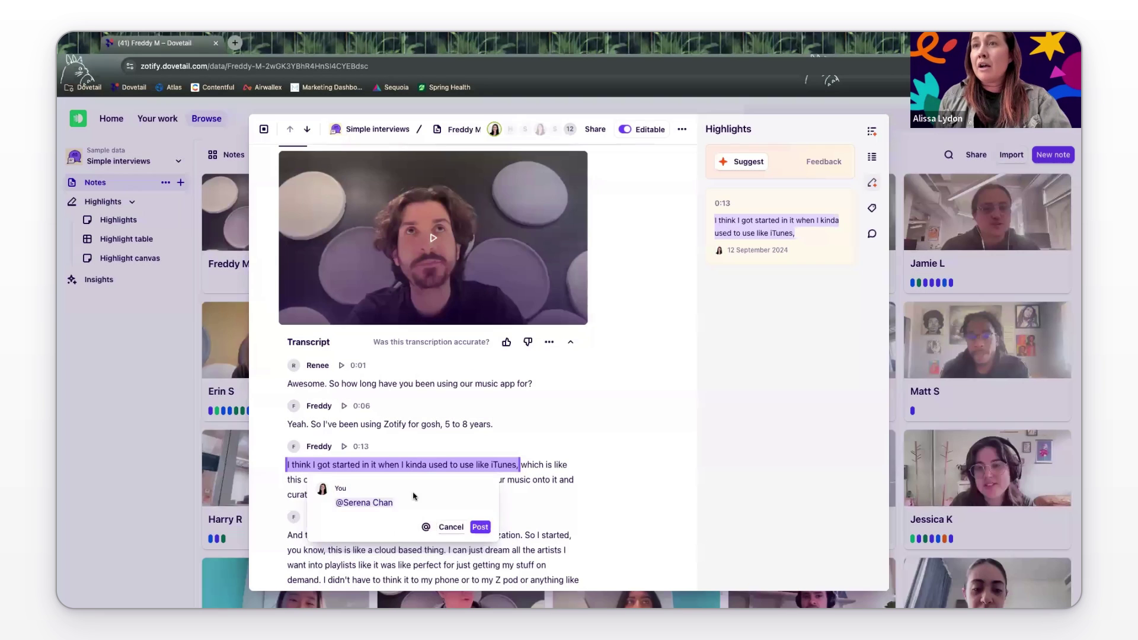
# Step: Redact "5 to 8 years" in the 0:06 transcript passage, with video blurring and audio and transcript redaction both enabled
pyautogui.click(367, 469)
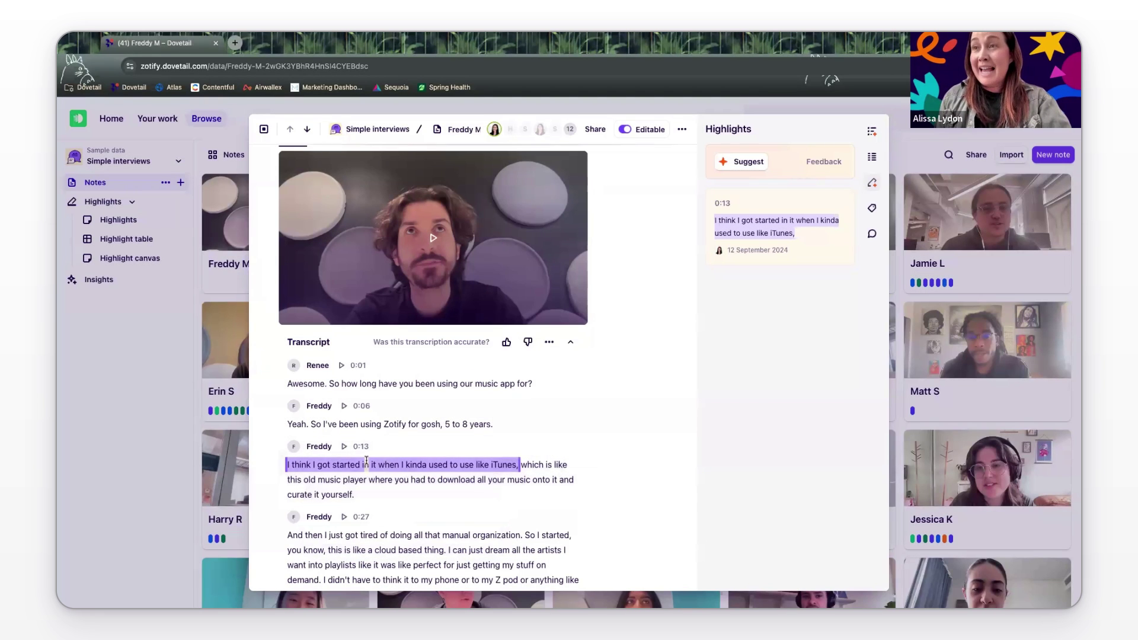
pyautogui.click(446, 425)
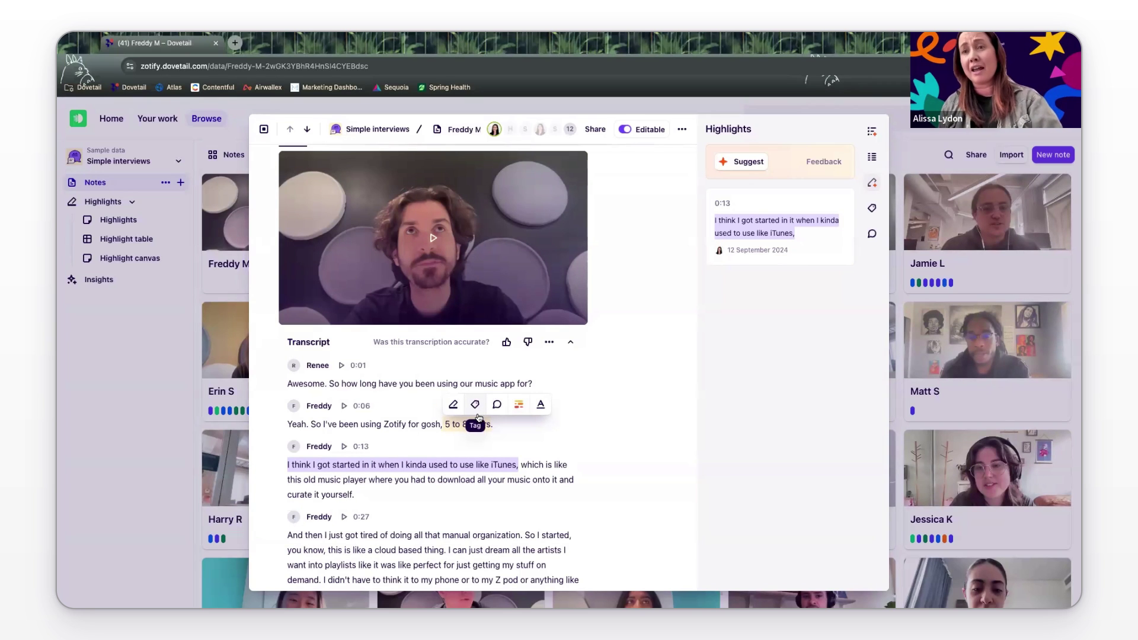
pyautogui.click(519, 407)
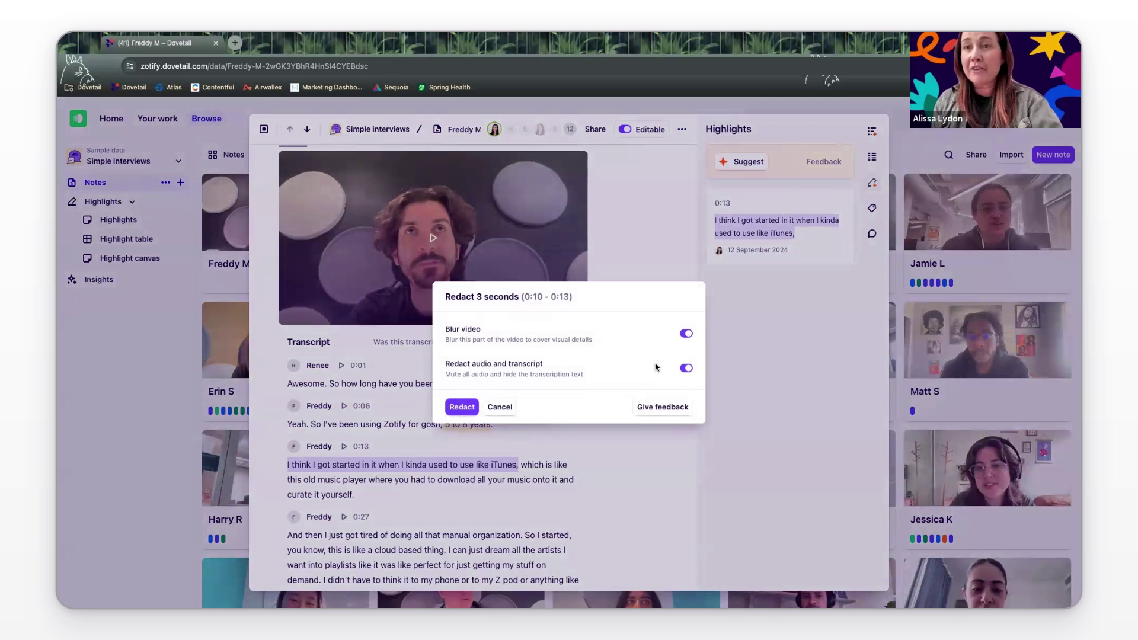
pyautogui.click(462, 408)
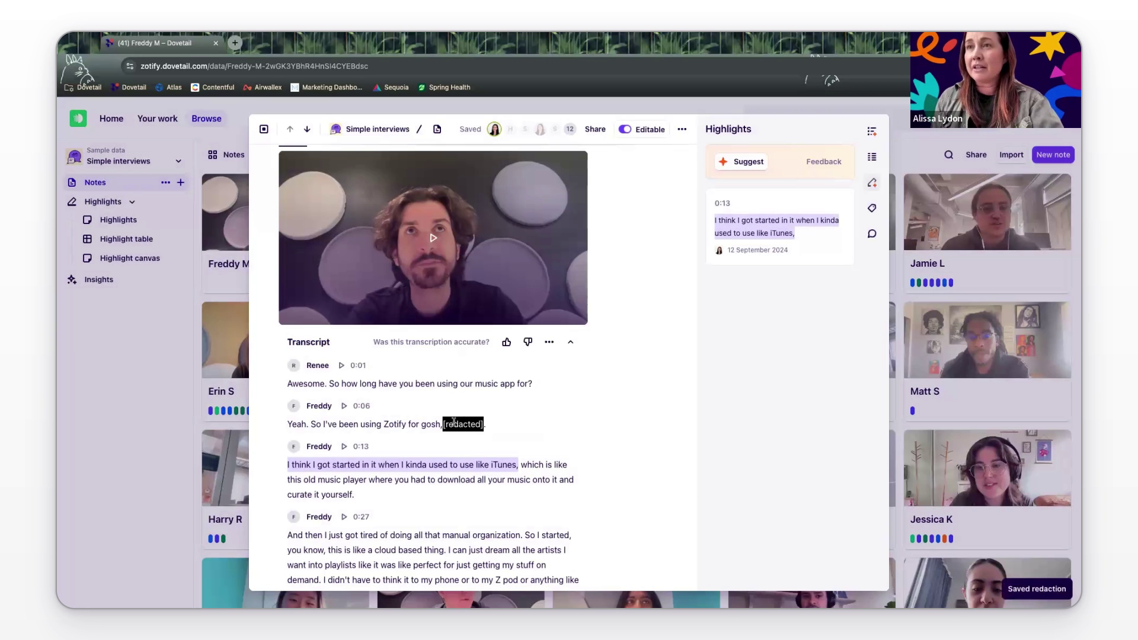
# Step: Play the recording from the start through the redacted part, and remove the redaction from the 0:06 passage
pyautogui.click(431, 424)
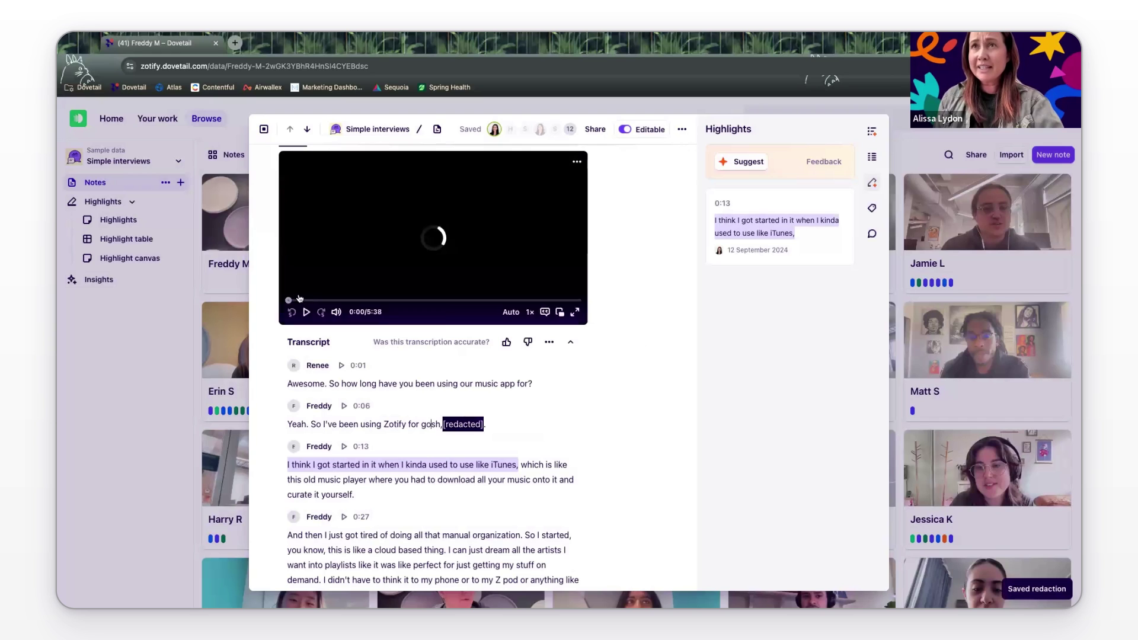
pyautogui.click(306, 312)
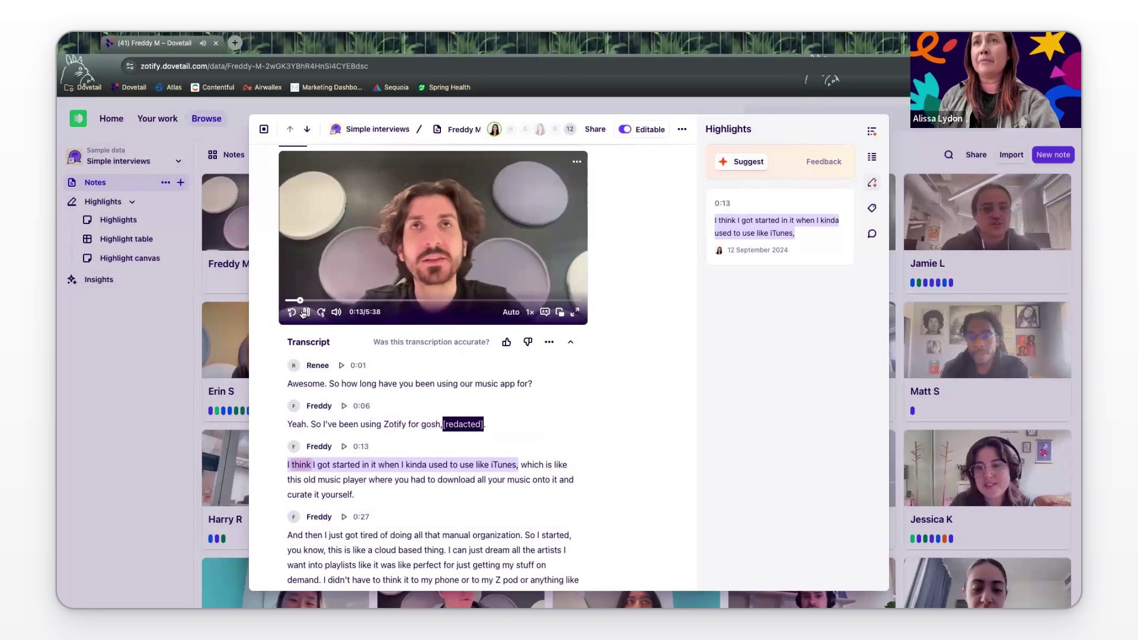
pyautogui.click(304, 313)
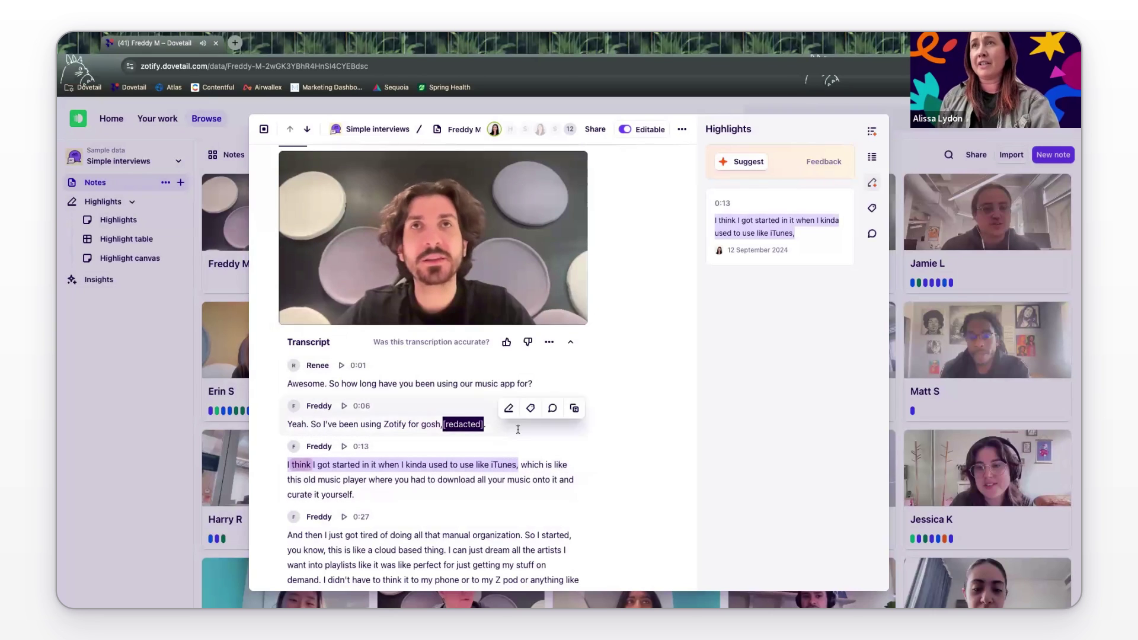
pyautogui.click(470, 418)
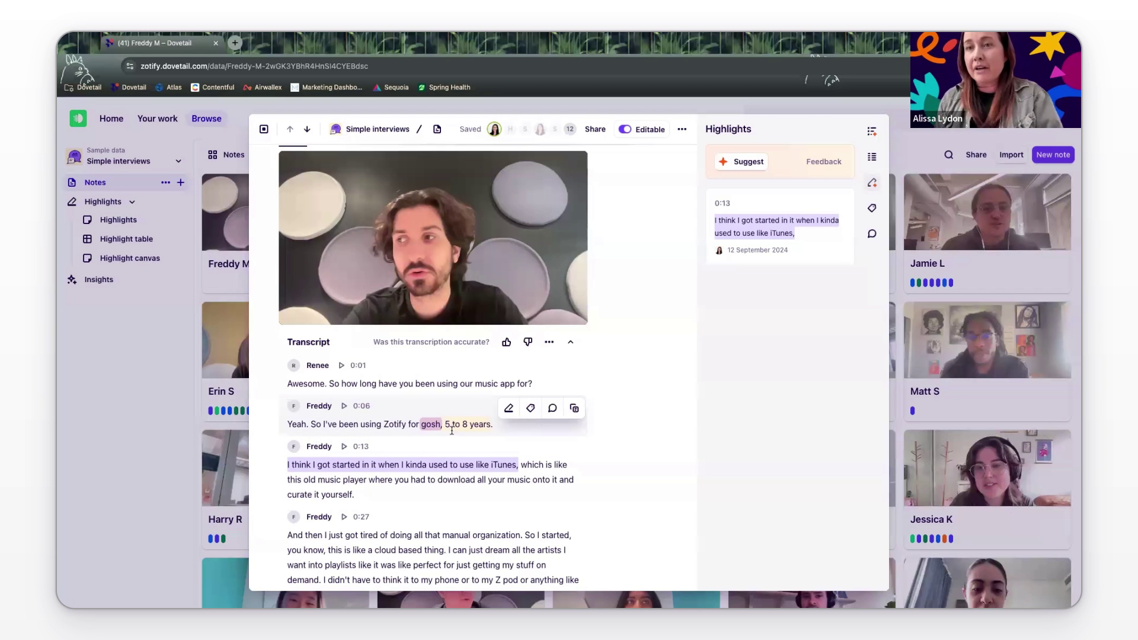
# Step: Remove the iTunes highlight at 0:13 from the interview
pyautogui.scroll(-5, 450, 509)
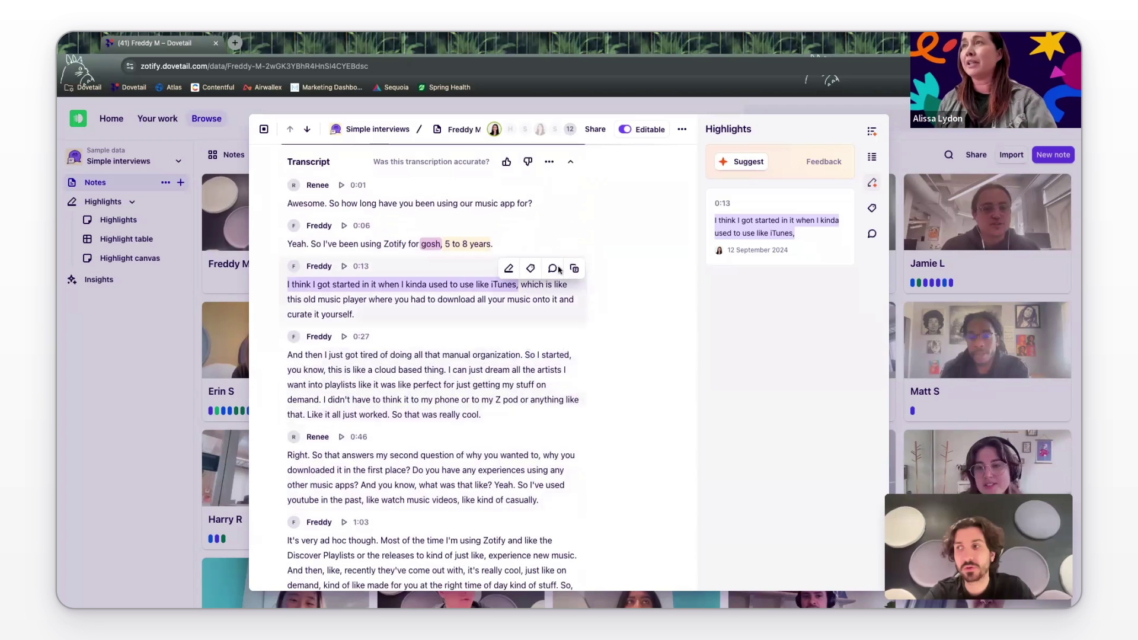
pyautogui.click(841, 201)
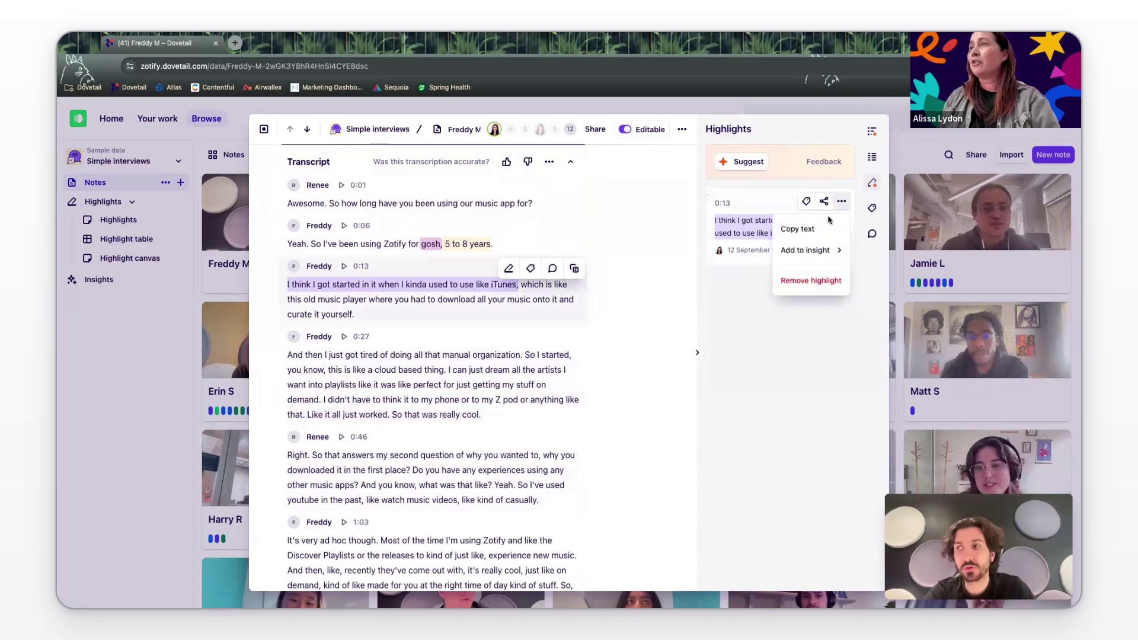
pyautogui.click(800, 282)
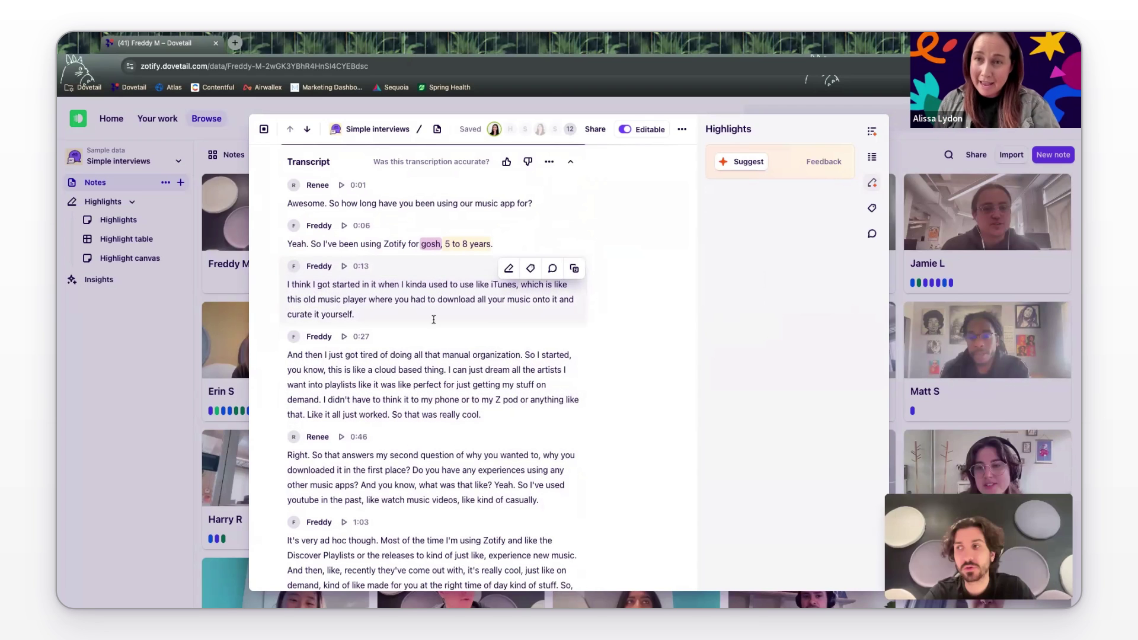
# Step: Generate a magic summary of the interview and request suggested highlights for its transcript
pyautogui.click(872, 131)
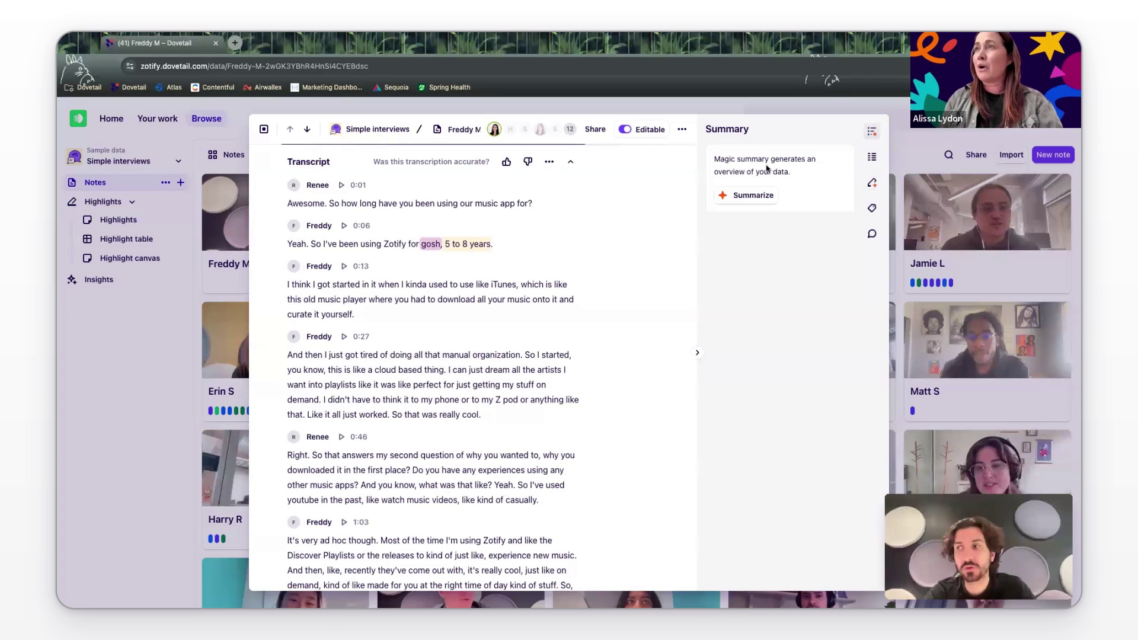
pyautogui.click(755, 200)
pyautogui.click(873, 182)
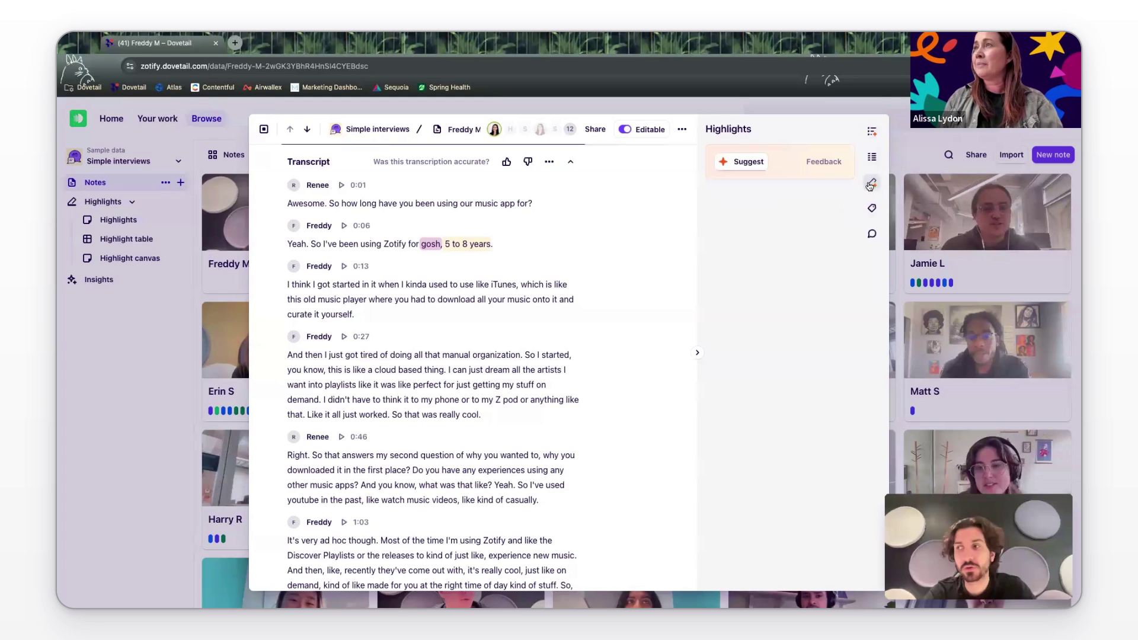
pyautogui.click(745, 165)
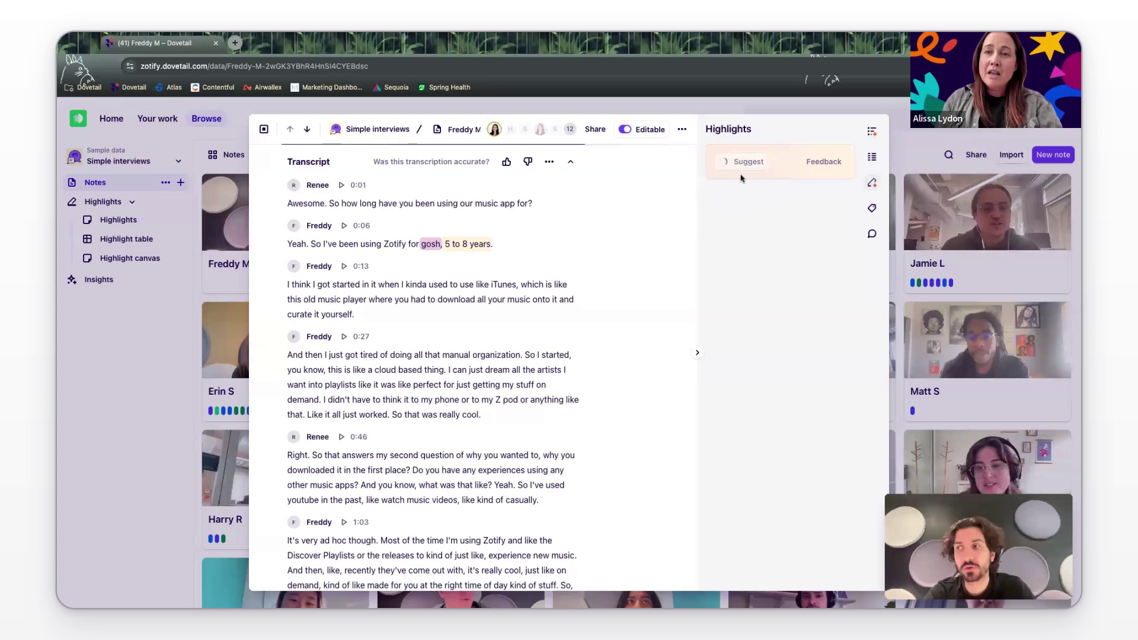
# Step: Show the interview's summary alongside the beginning of the note and its transcript
pyautogui.click(869, 131)
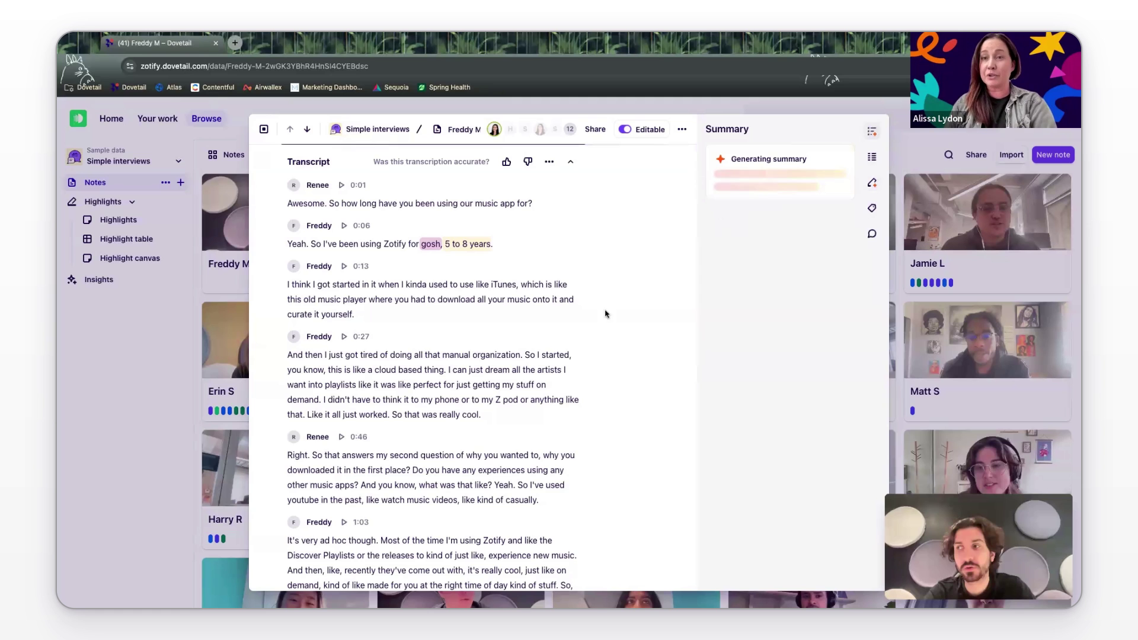
pyautogui.scroll(-3, 520, 356)
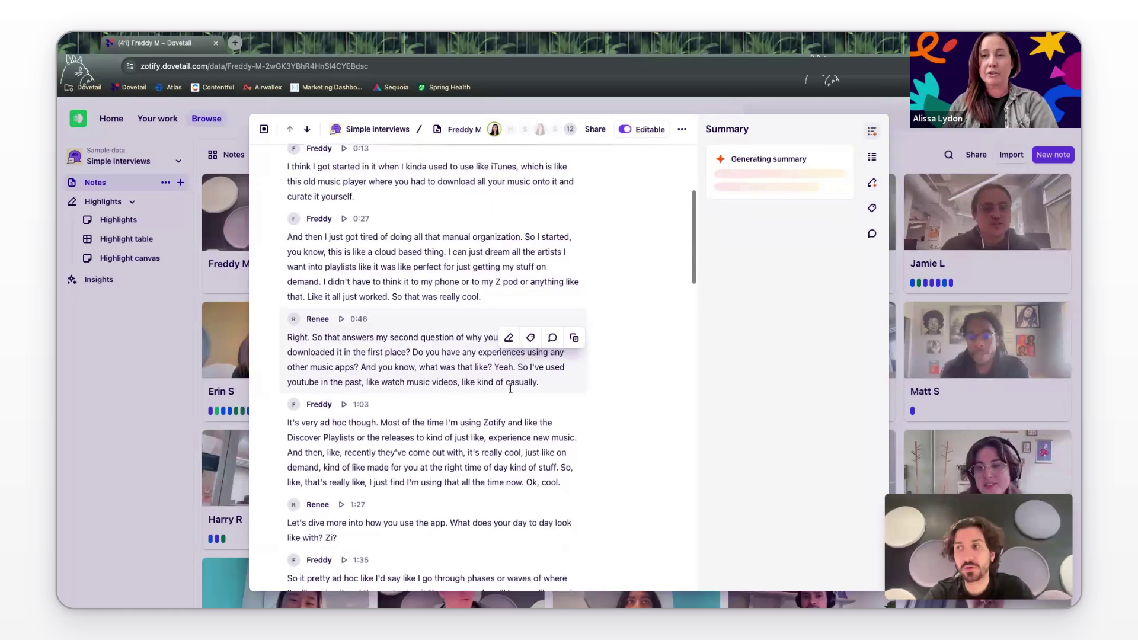
pyautogui.scroll(9, 520, 356)
pyautogui.moveTo(512, 392)
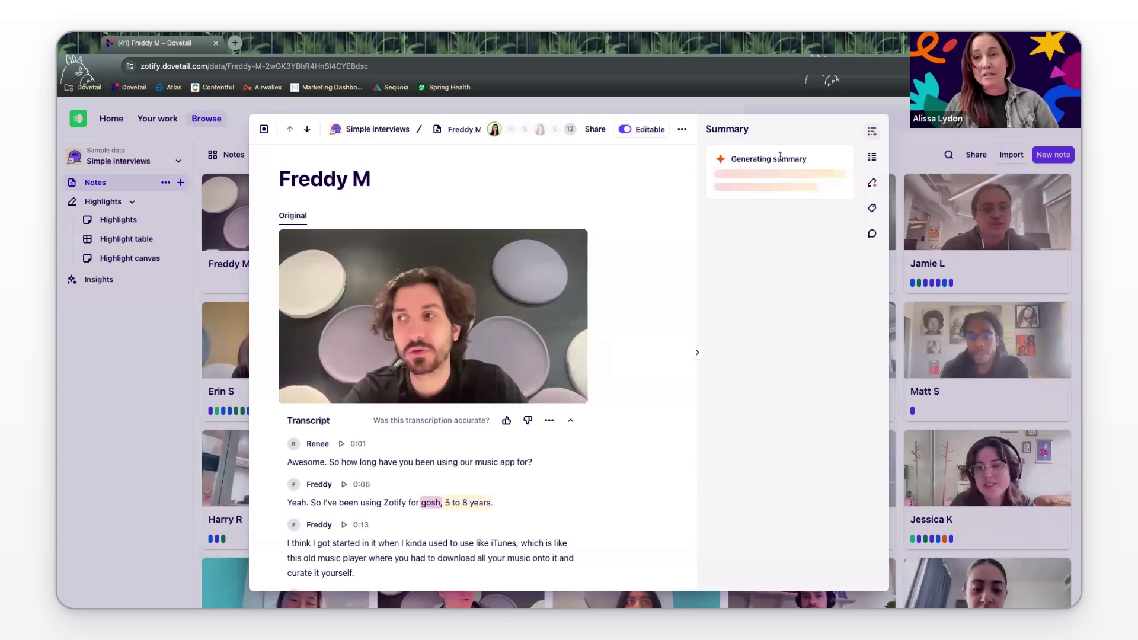
pyautogui.scroll(-1, 535, 380)
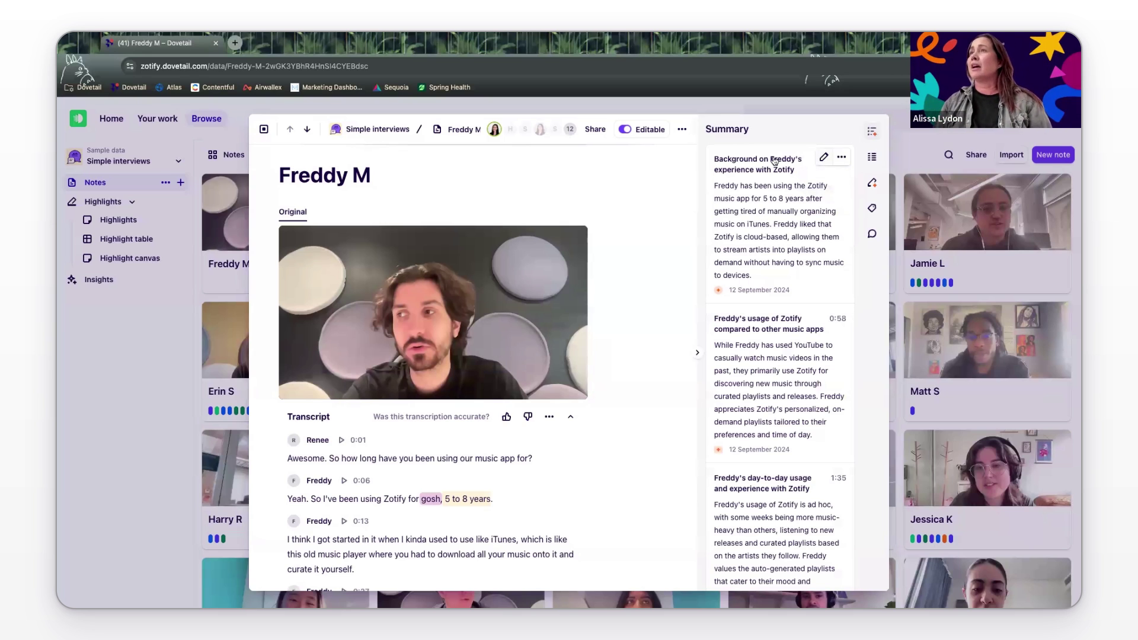
# Step: Try adding "Add more context" to the end of the summary's 0:06 background section, and remove the text again
pyautogui.click(824, 159)
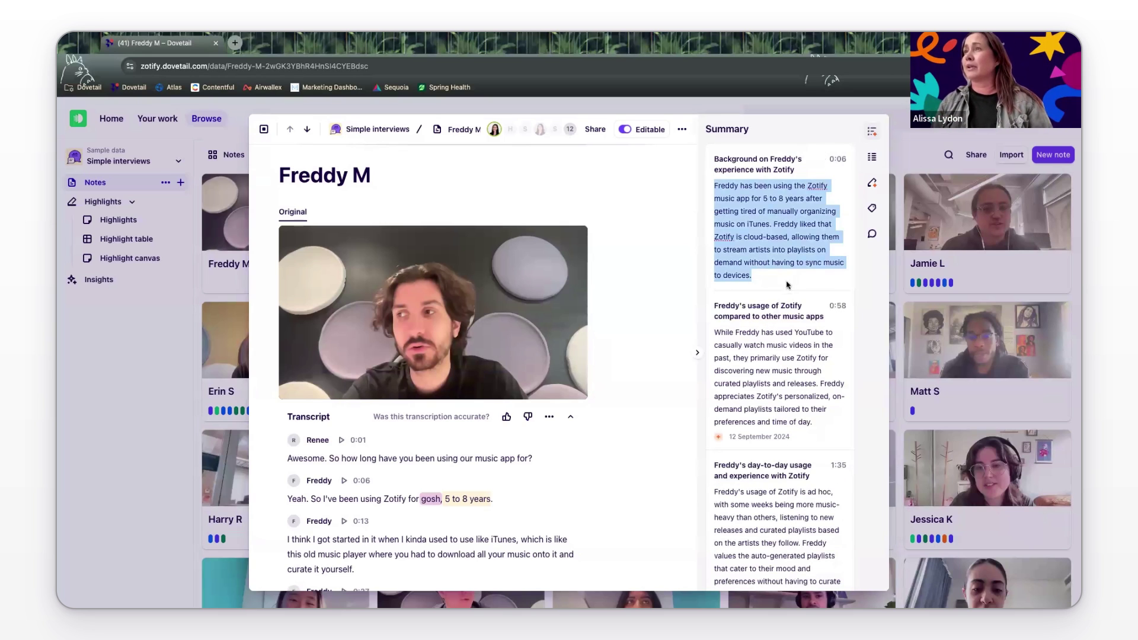
pyautogui.click(774, 275)
pyautogui.write('Add')
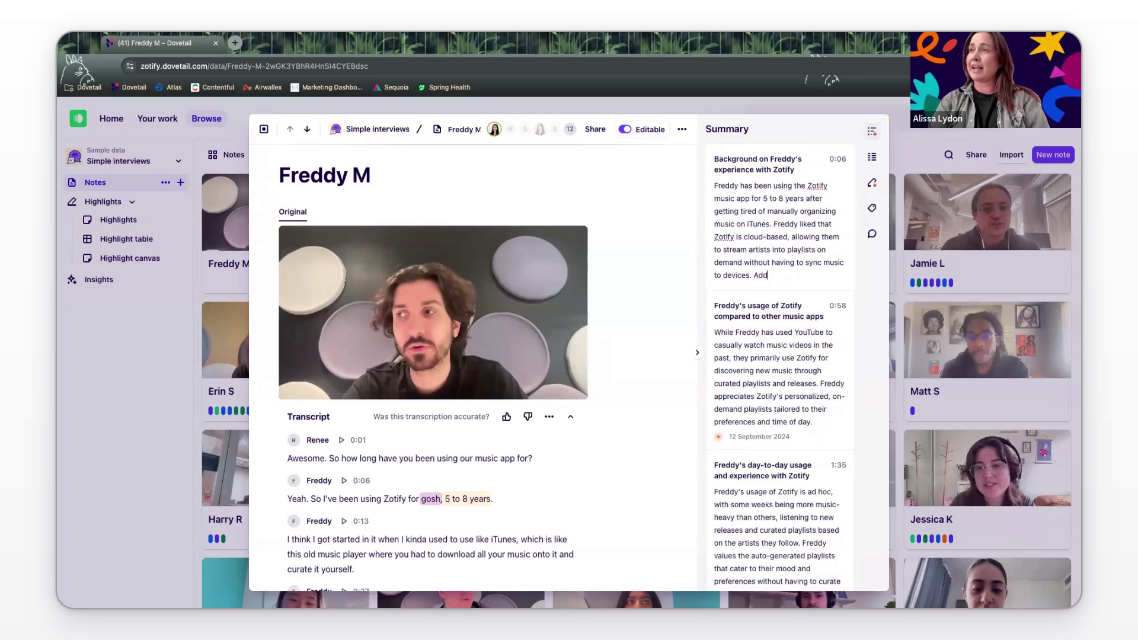
pyautogui.write(' more cont')
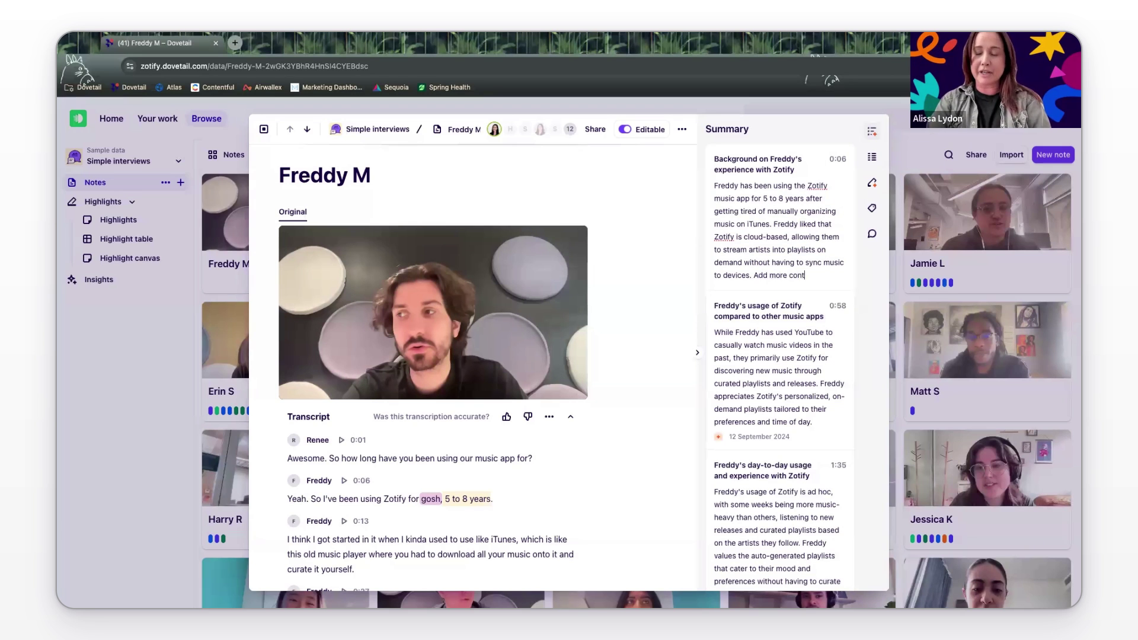
pyautogui.write('ext')
pyautogui.moveTo(813, 275); pyautogui.dragTo(757, 277)
pyautogui.press('BackSpace')
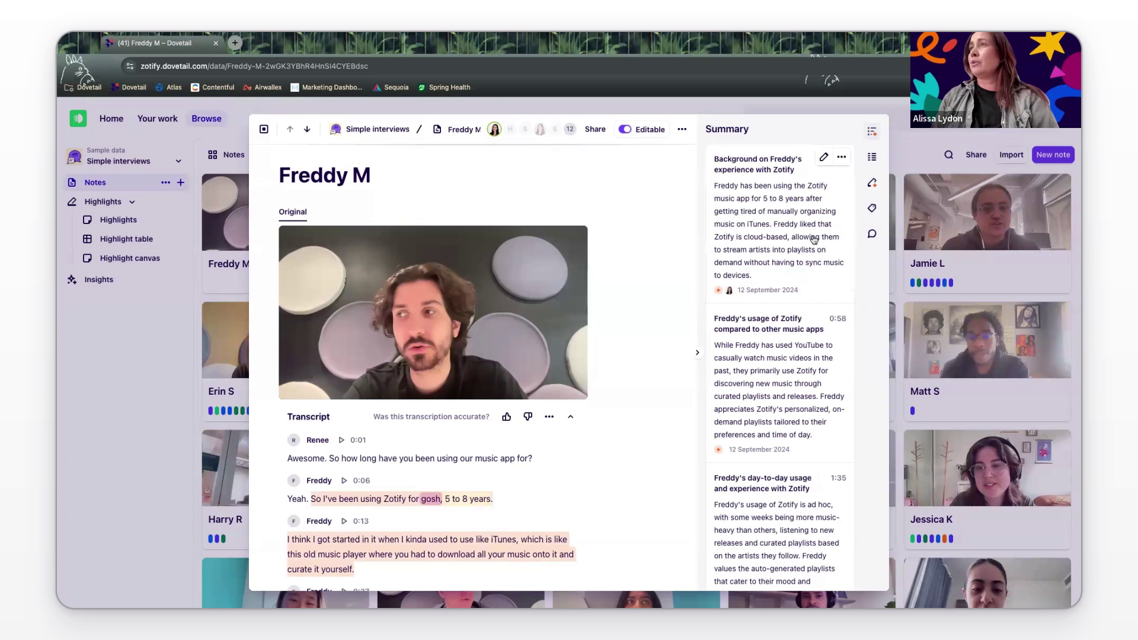
# Step: Examine the summary sections against the transcript, jumping to the passage behind the day-to-day usage section at 1:35
pyautogui.scroll(-3, 777, 340)
pyautogui.scroll(-1, 776, 339)
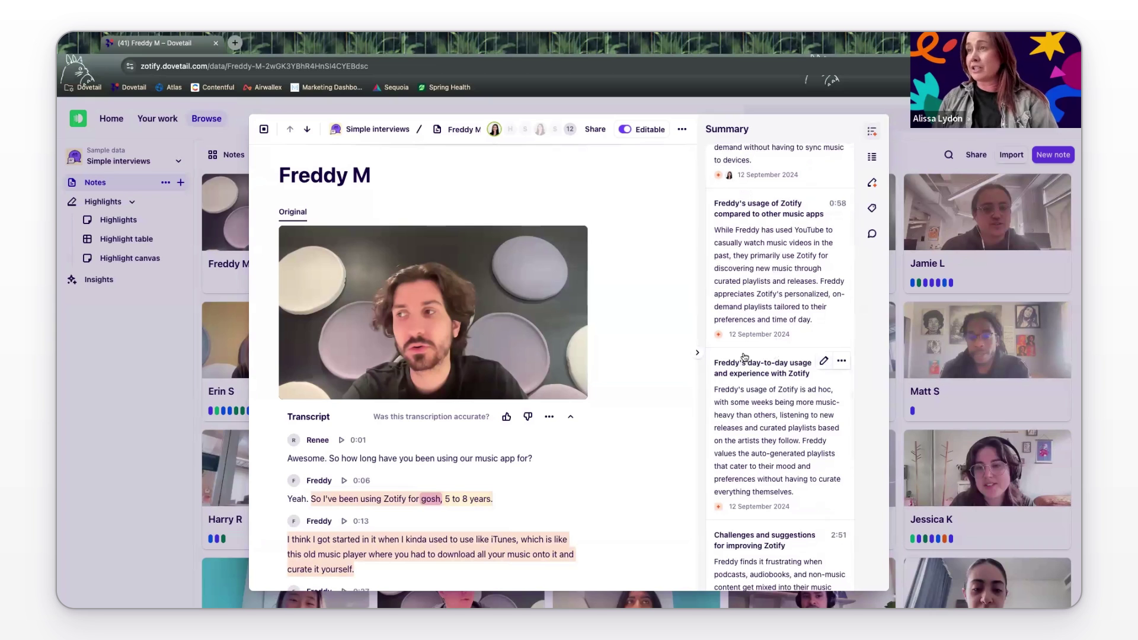
pyautogui.click(767, 393)
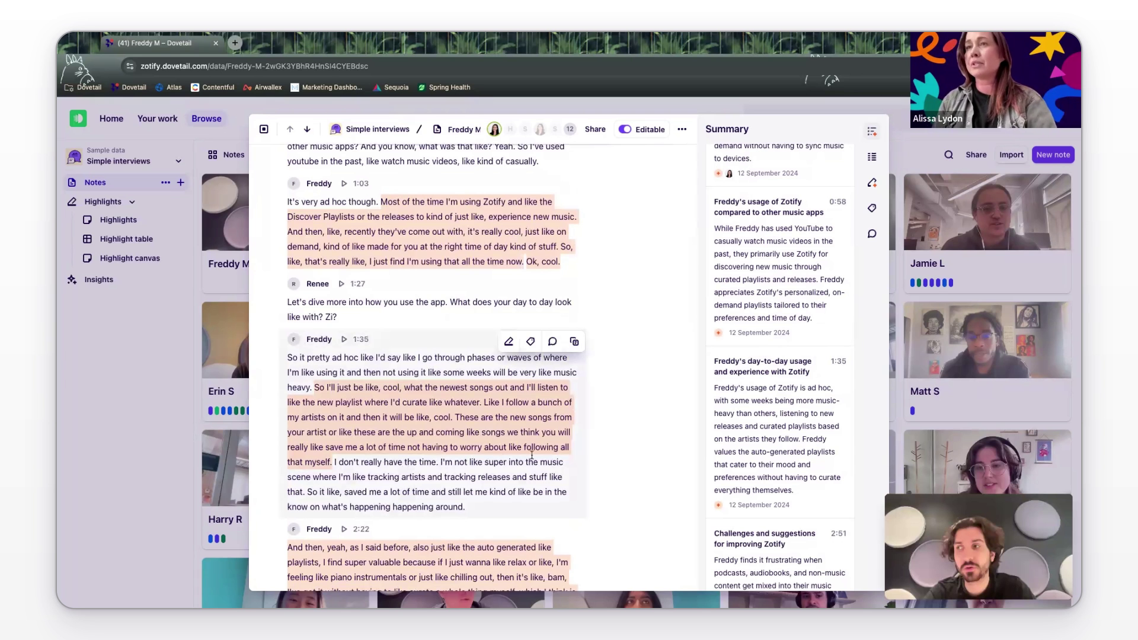
pyautogui.scroll(6, 602, 317)
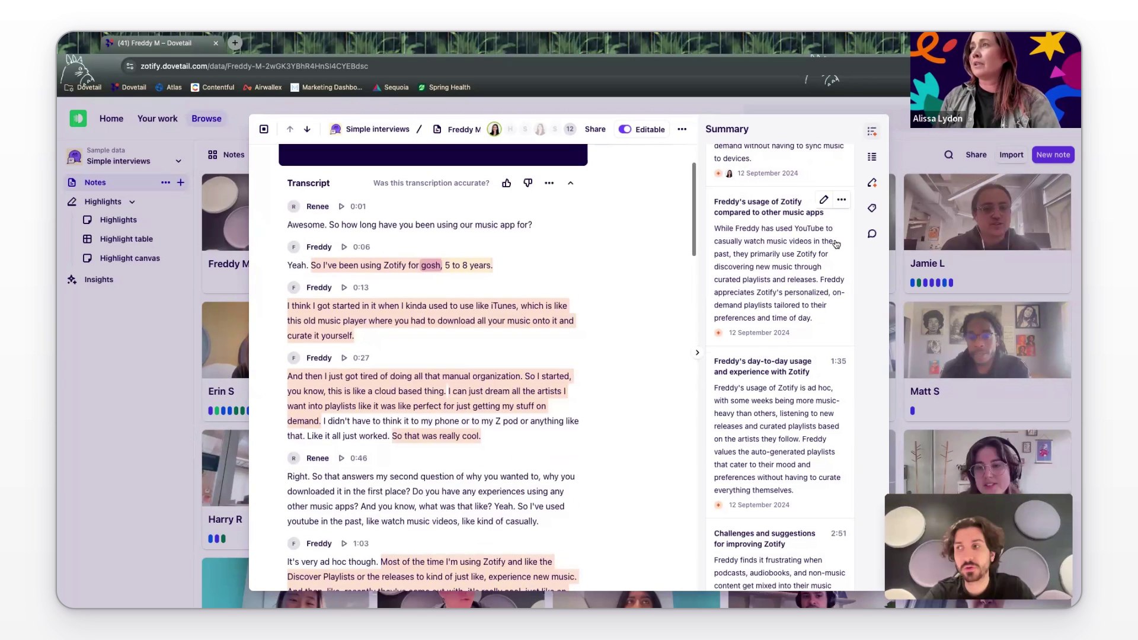
pyautogui.scroll(2, 833, 256)
pyautogui.scroll(-3, 460, 323)
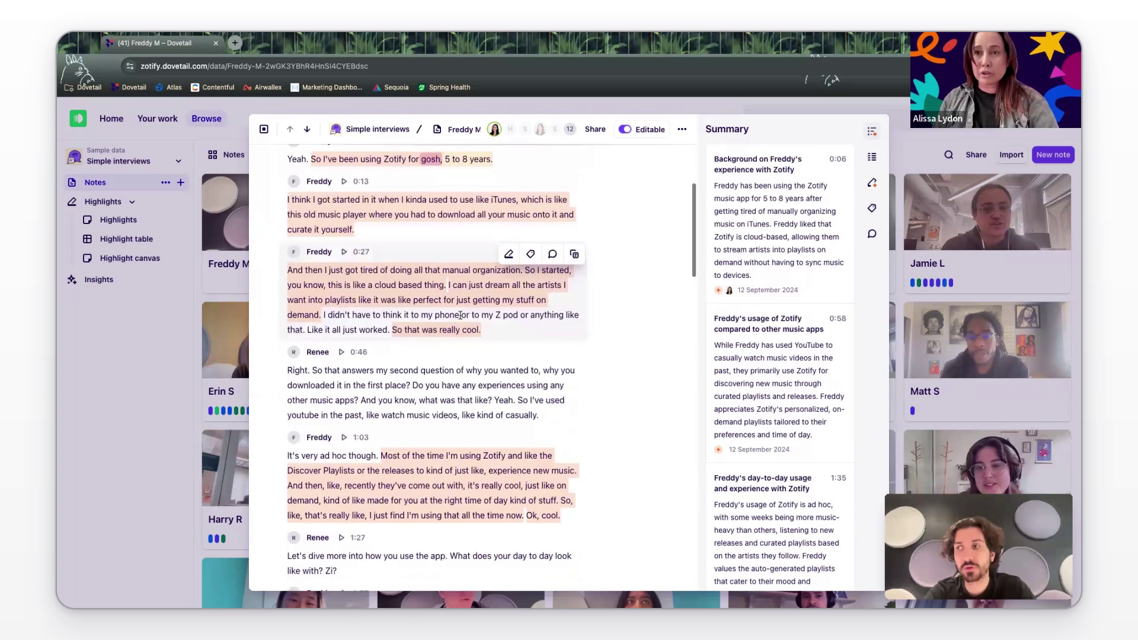
pyautogui.scroll(-3, 777, 350)
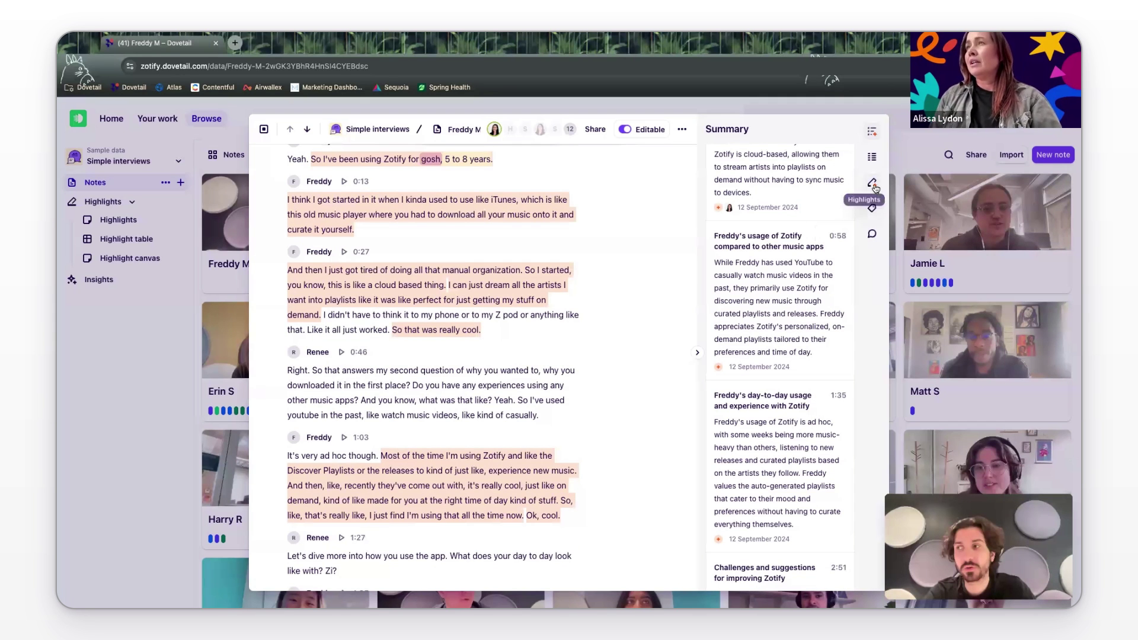
pyautogui.scroll(5, 420, 445)
pyautogui.scroll(-3, 420, 445)
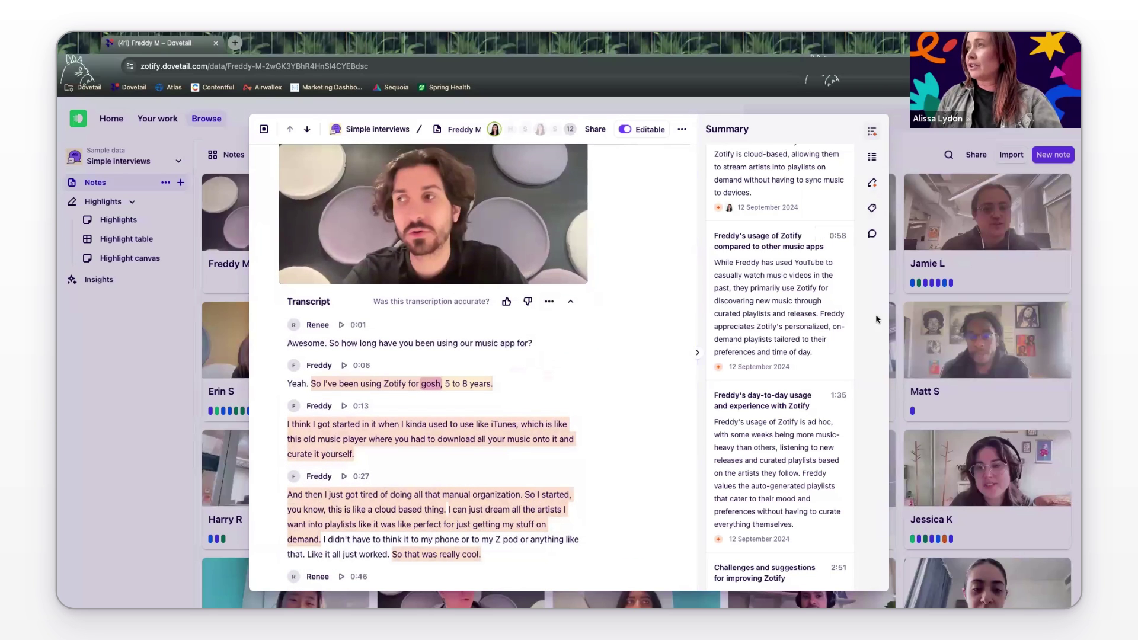
# Step: Examine the suggested highlights and their assigned tags, including the tag options for the 0:06 suggestion
pyautogui.click(871, 184)
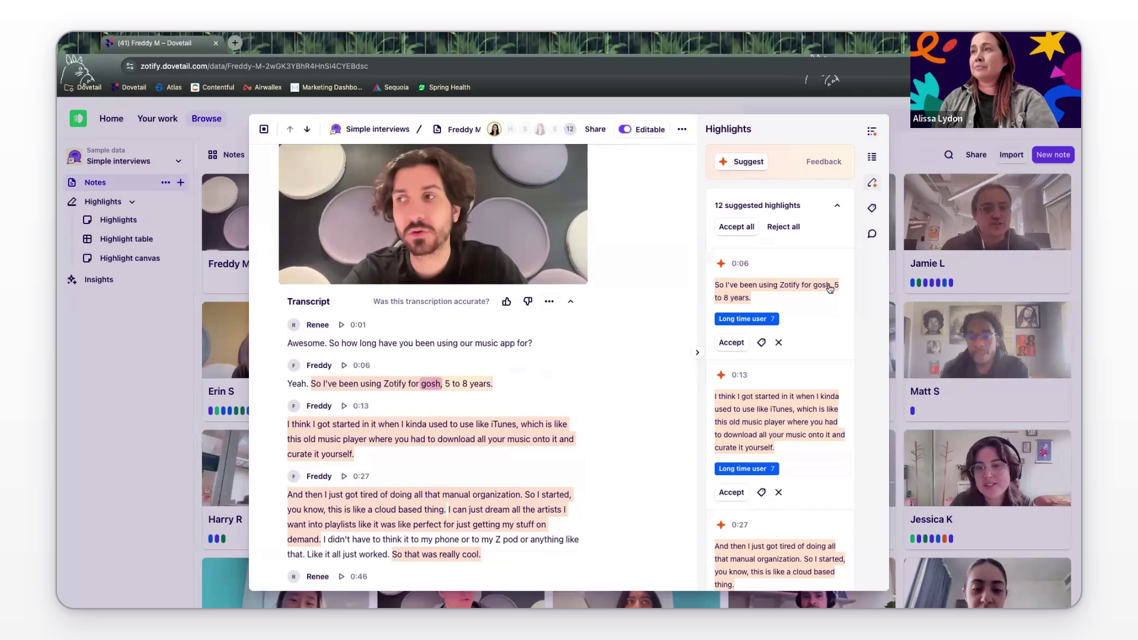
pyautogui.scroll(-1, 809, 267)
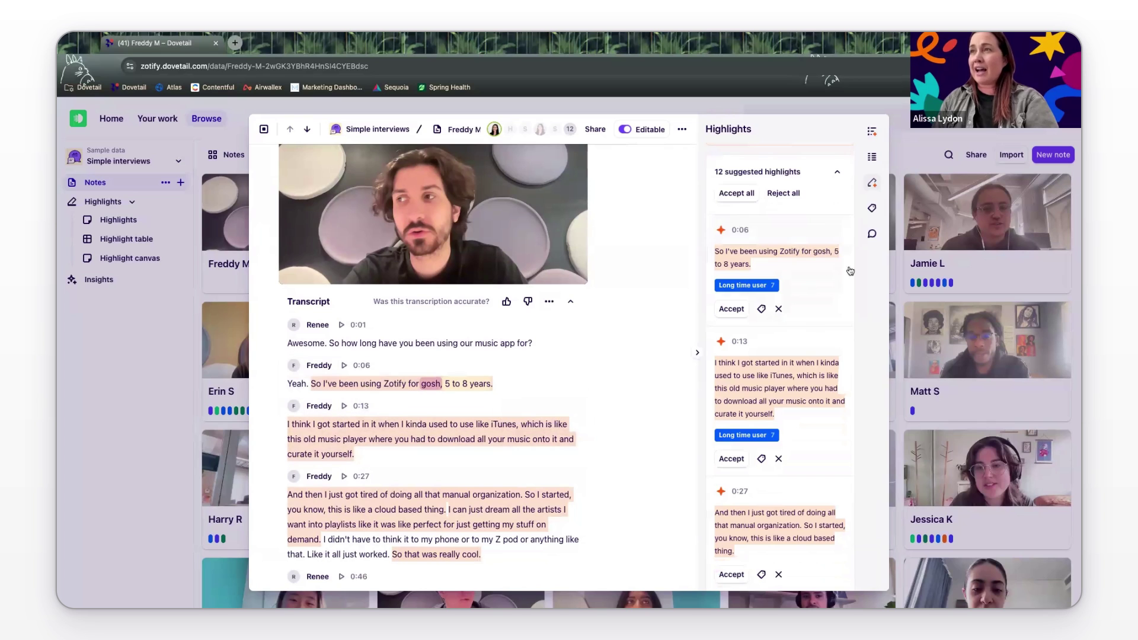
pyautogui.moveTo(771, 290)
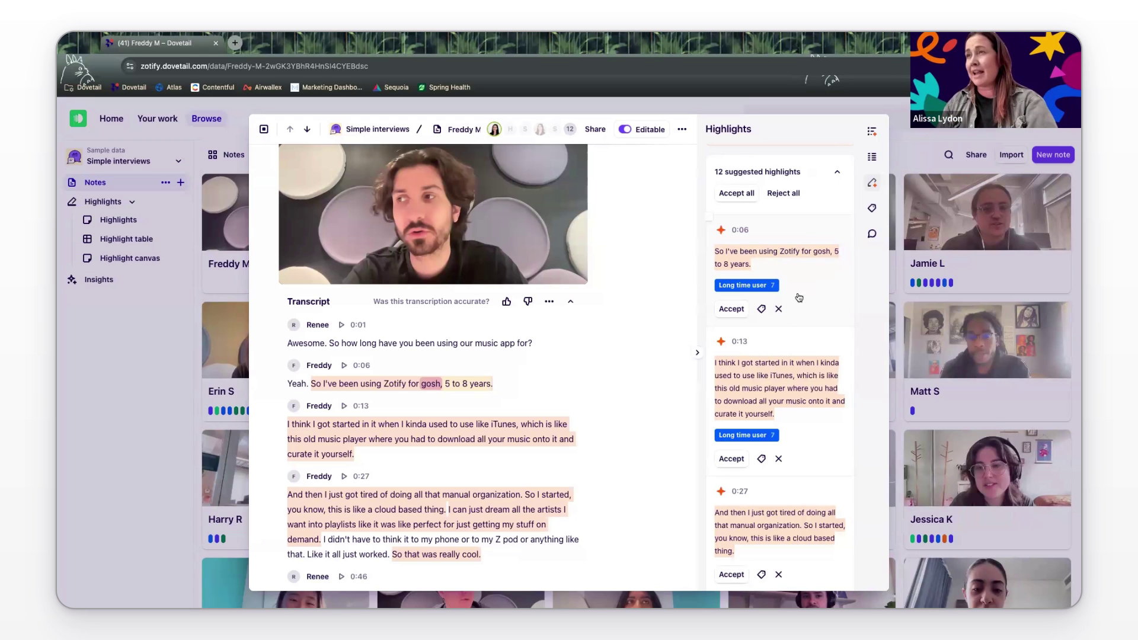
pyautogui.scroll(-1, 788, 318)
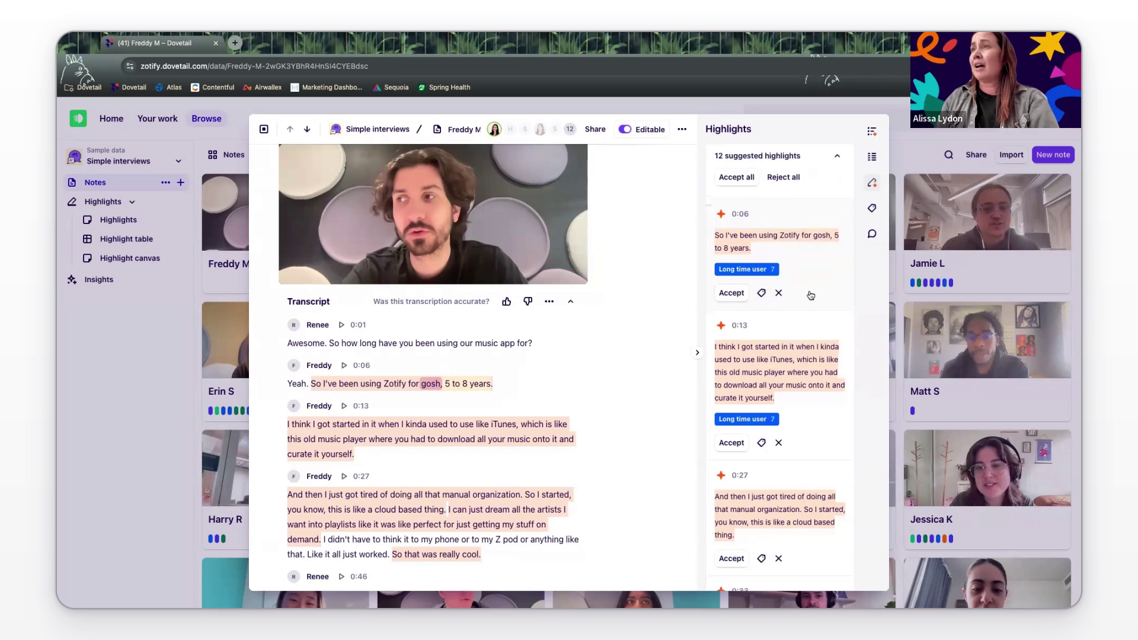
pyautogui.click(763, 294)
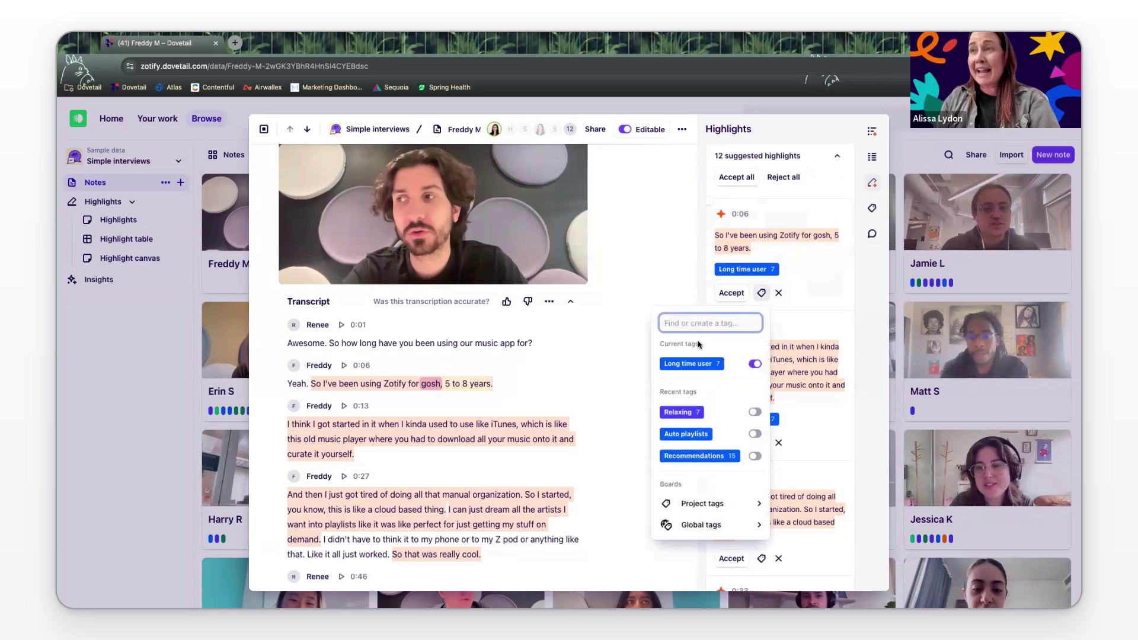
pyautogui.click(819, 278)
pyautogui.scroll(-3, 755, 282)
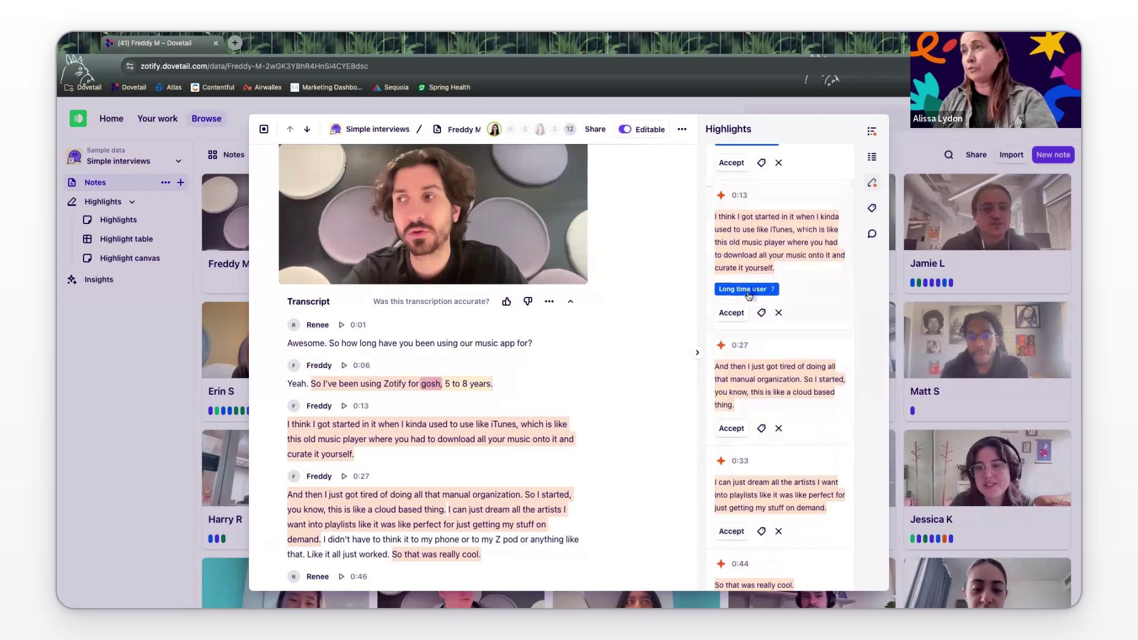
pyautogui.scroll(-6, 754, 283)
pyautogui.scroll(-2, 749, 295)
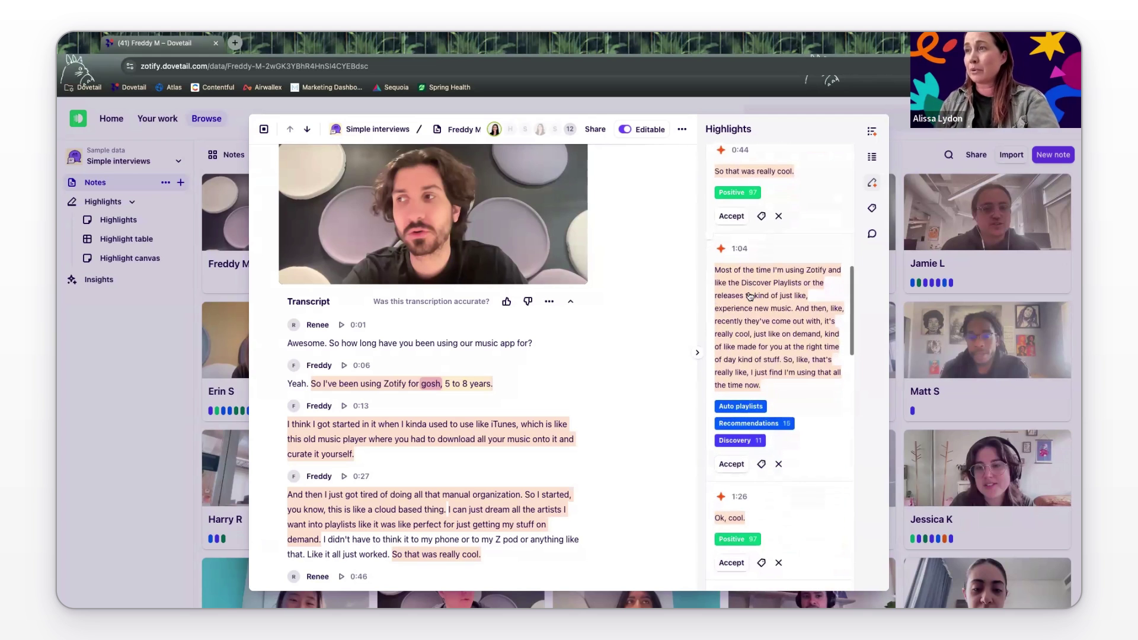
# Step: Review the remaining suggested highlights with their tags and accept all of the suggestions
pyautogui.scroll(-6, 750, 296)
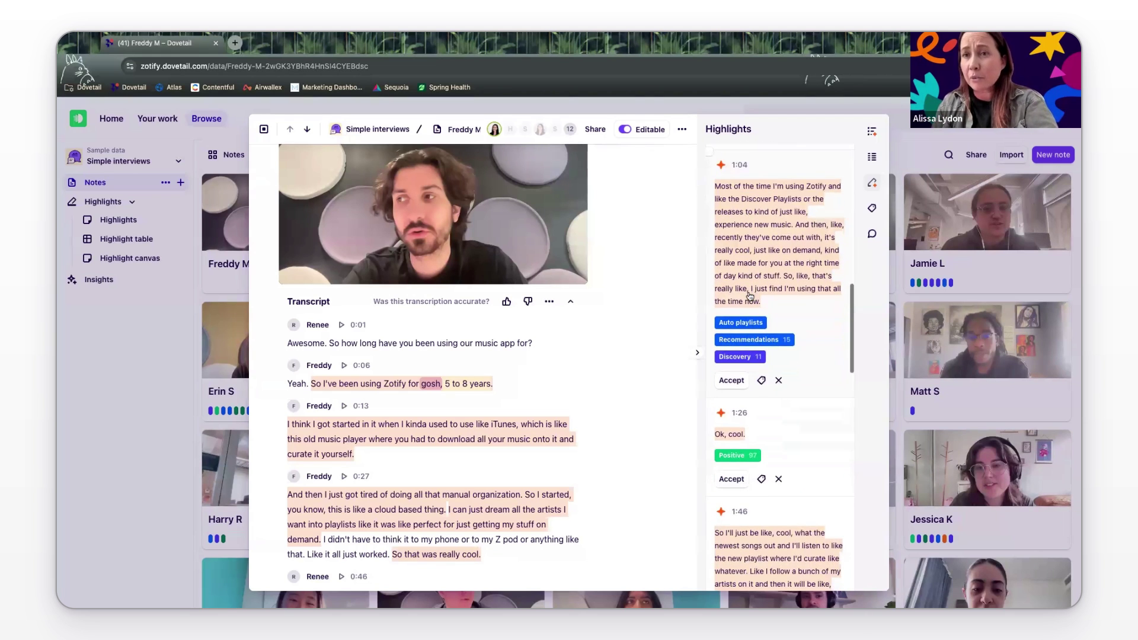
pyautogui.scroll(-4, 749, 294)
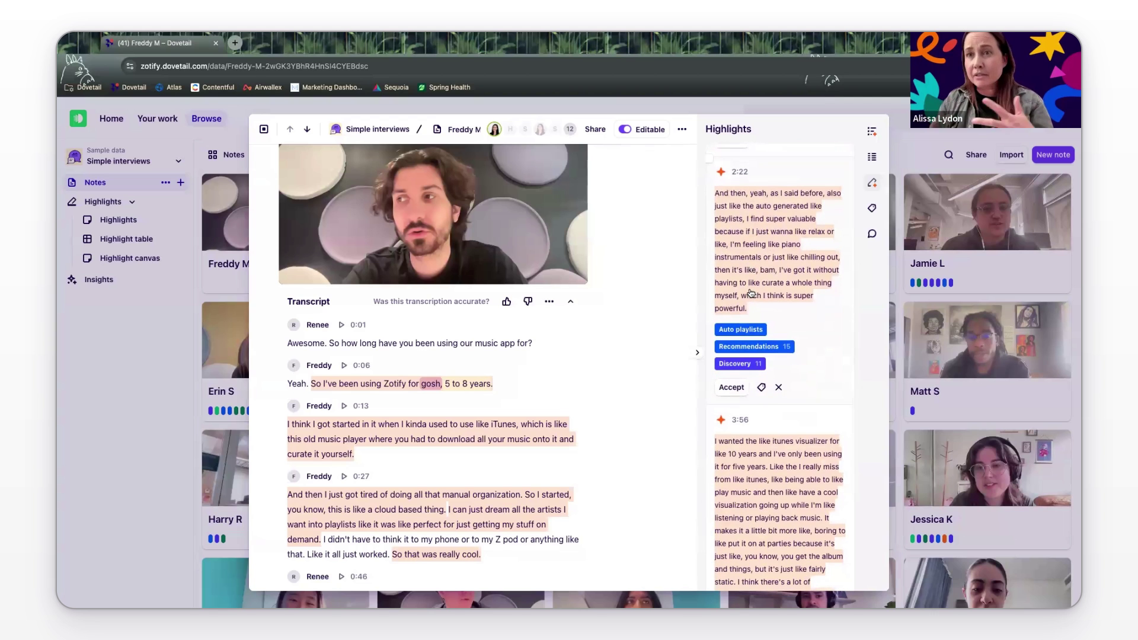
pyautogui.scroll(-8, 751, 293)
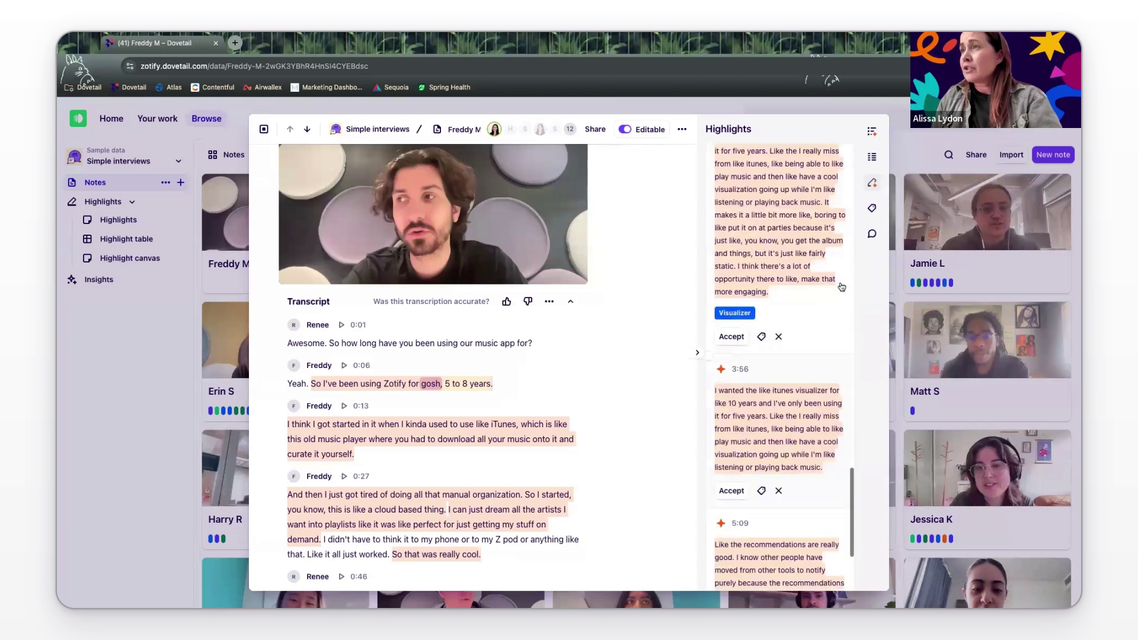
pyautogui.scroll(10, 841, 287)
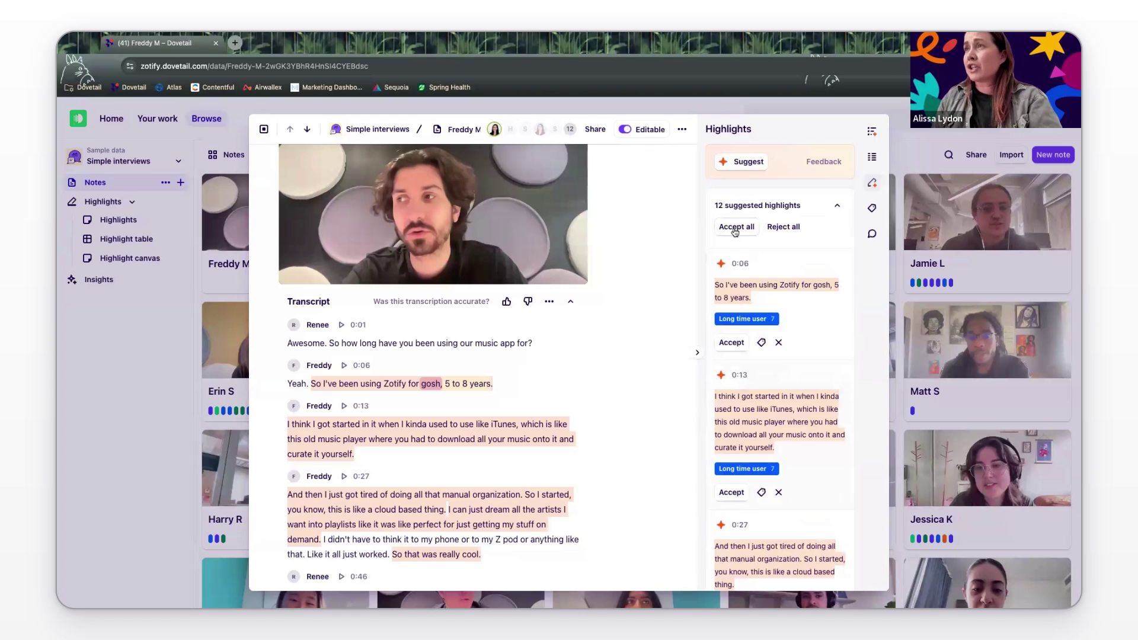
pyautogui.click(724, 228)
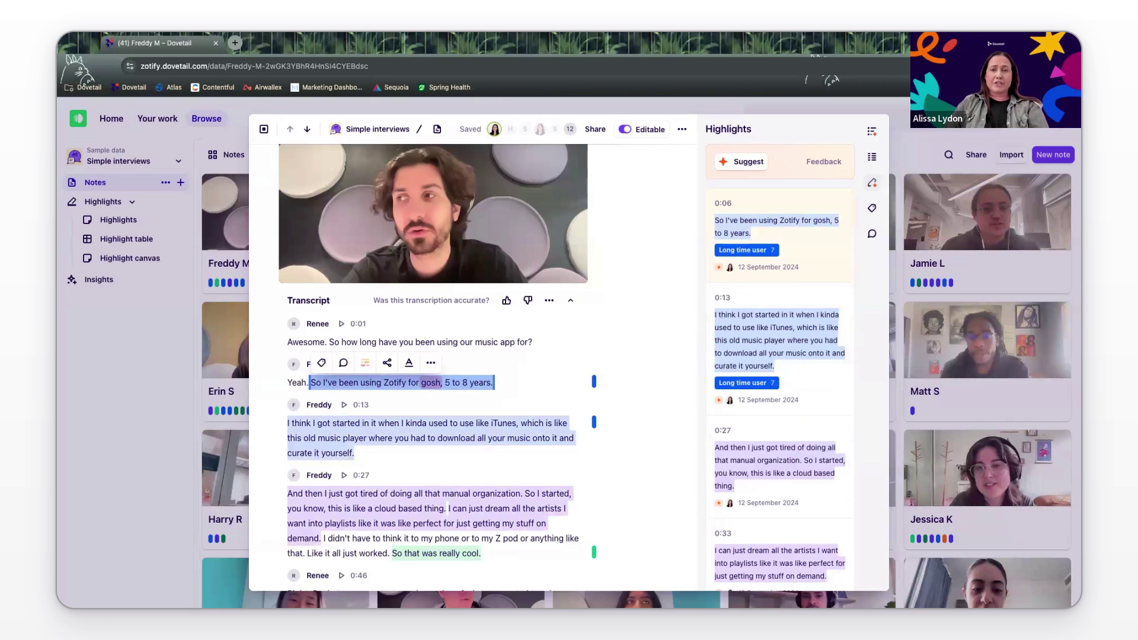
# Step: Select the 0:13 highlight in the transcript, show the interview's summary, and close the note
pyautogui.click(346, 433)
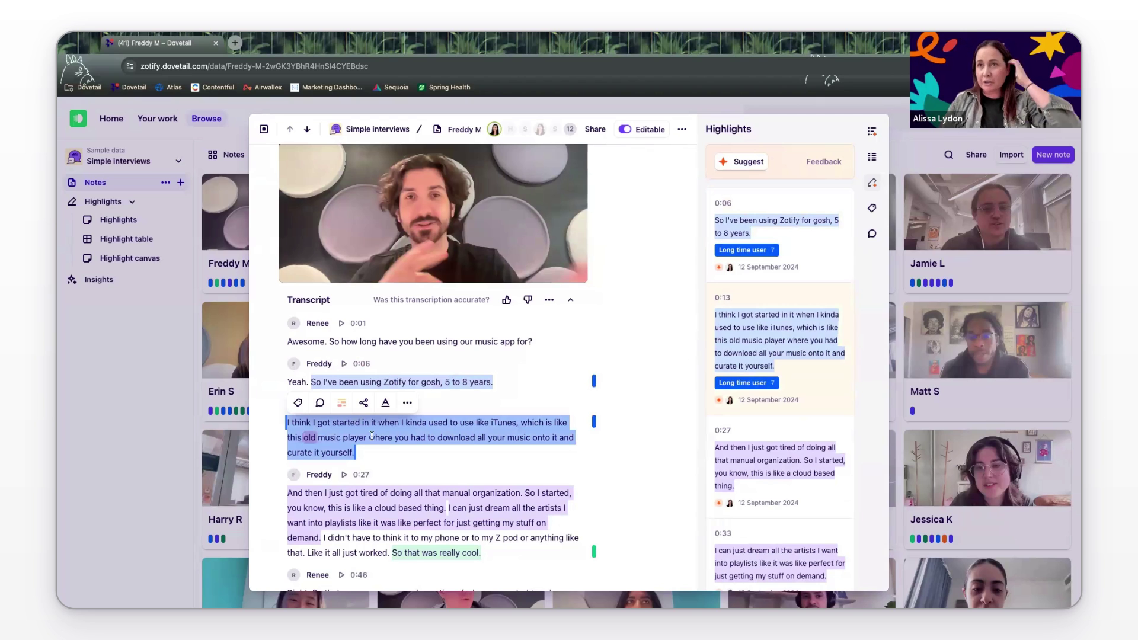
pyautogui.click(870, 132)
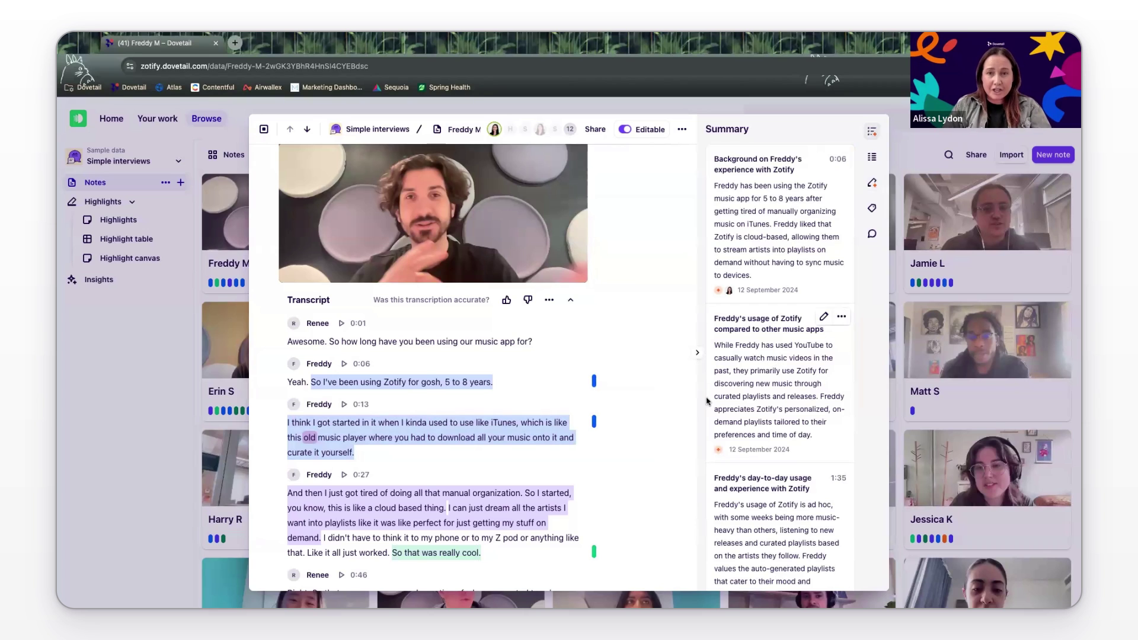
pyautogui.moveTo(593, 450)
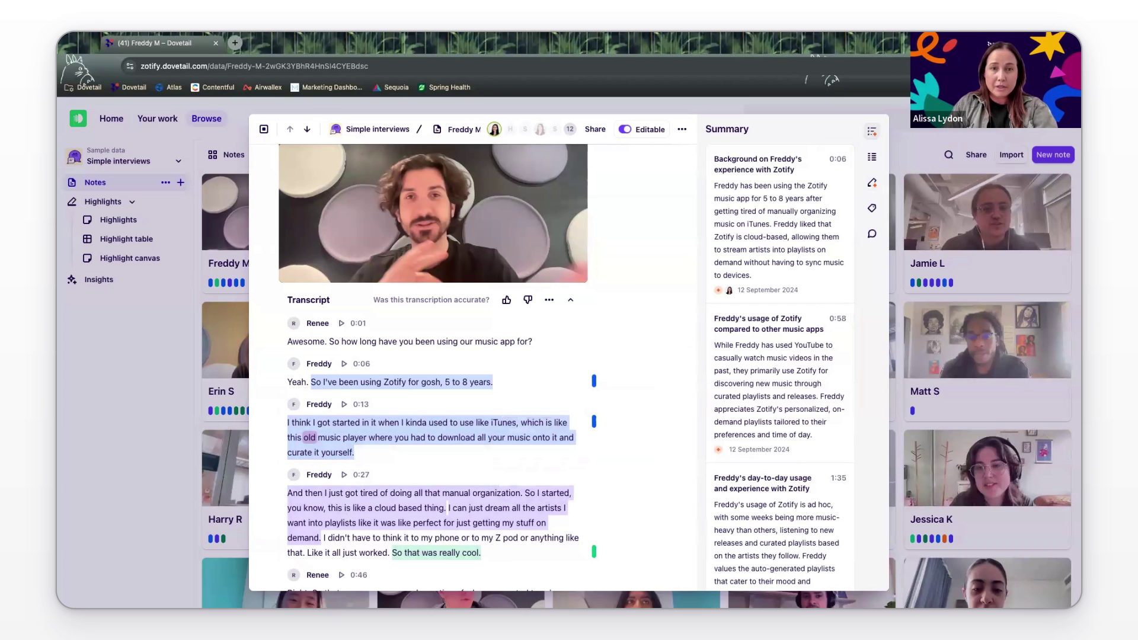
pyautogui.click(997, 265)
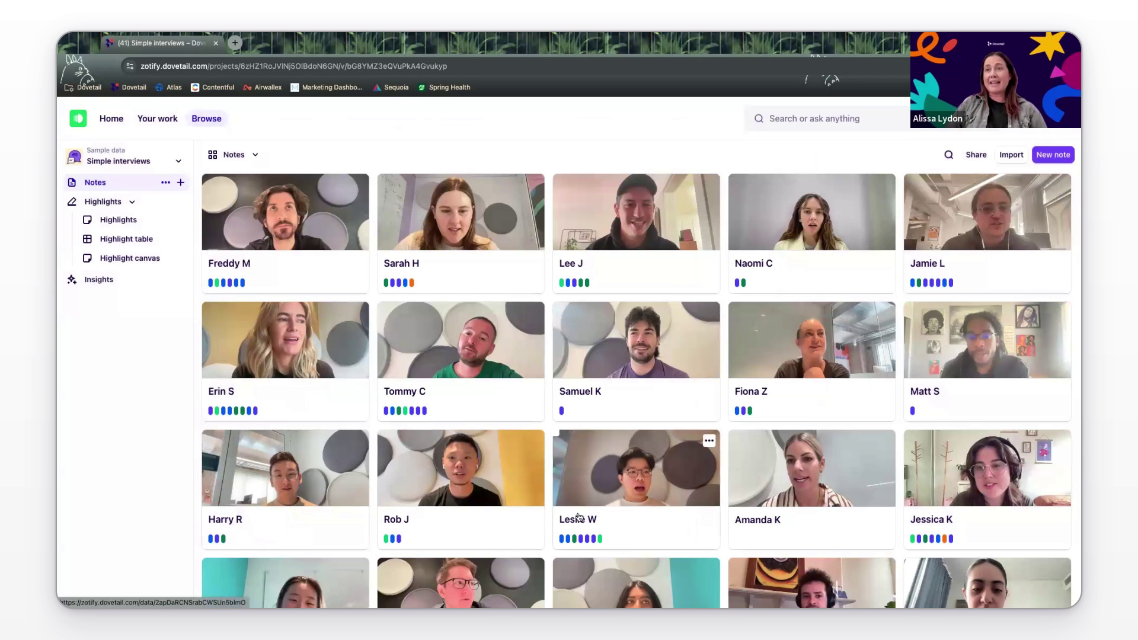
# Step: View the transcript and summary of the second interview in the third row, and close that note
pyautogui.click(449, 540)
pyautogui.scroll(-2, 473, 518)
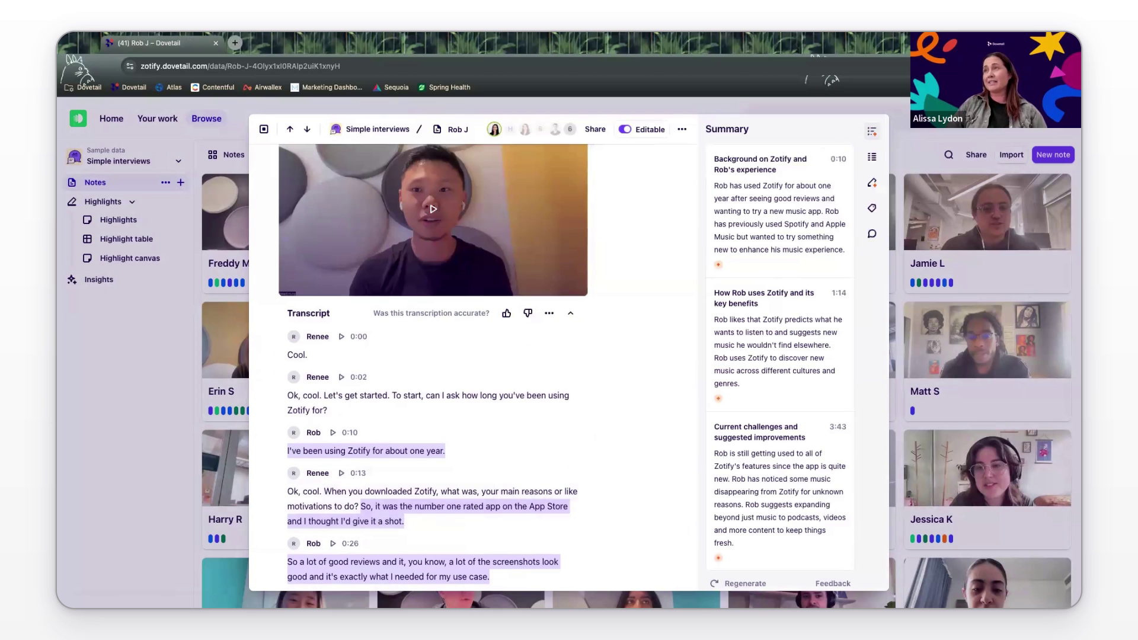
pyautogui.press('Escape')
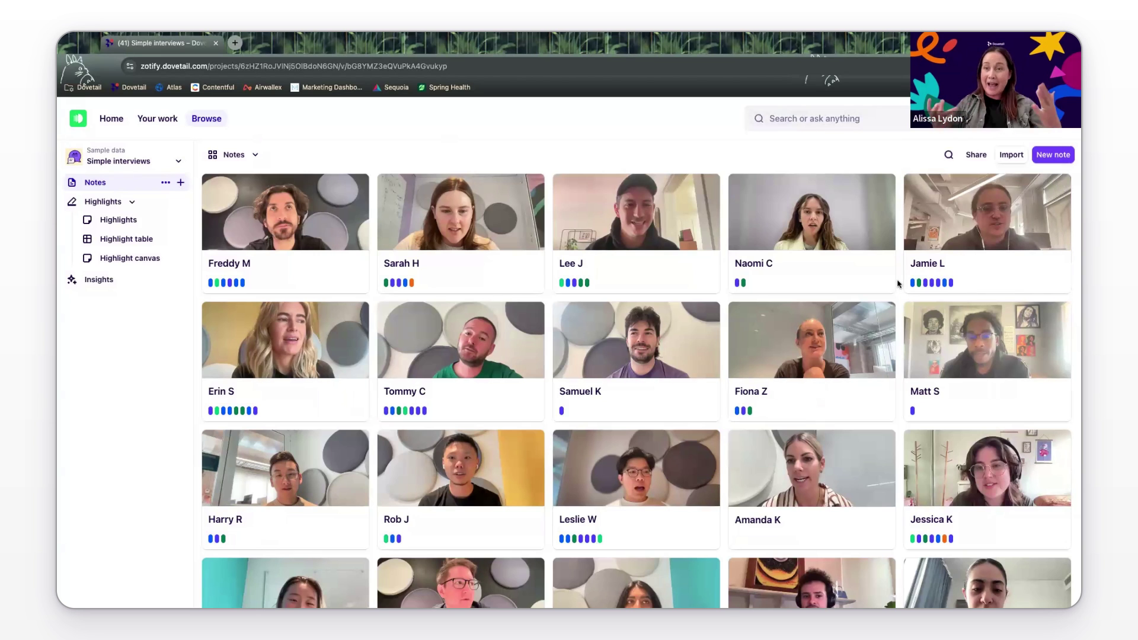
# Step: Browse all the interview notes in the Simple interviews project and return to the first rows
pyautogui.scroll(-3, 994, 414)
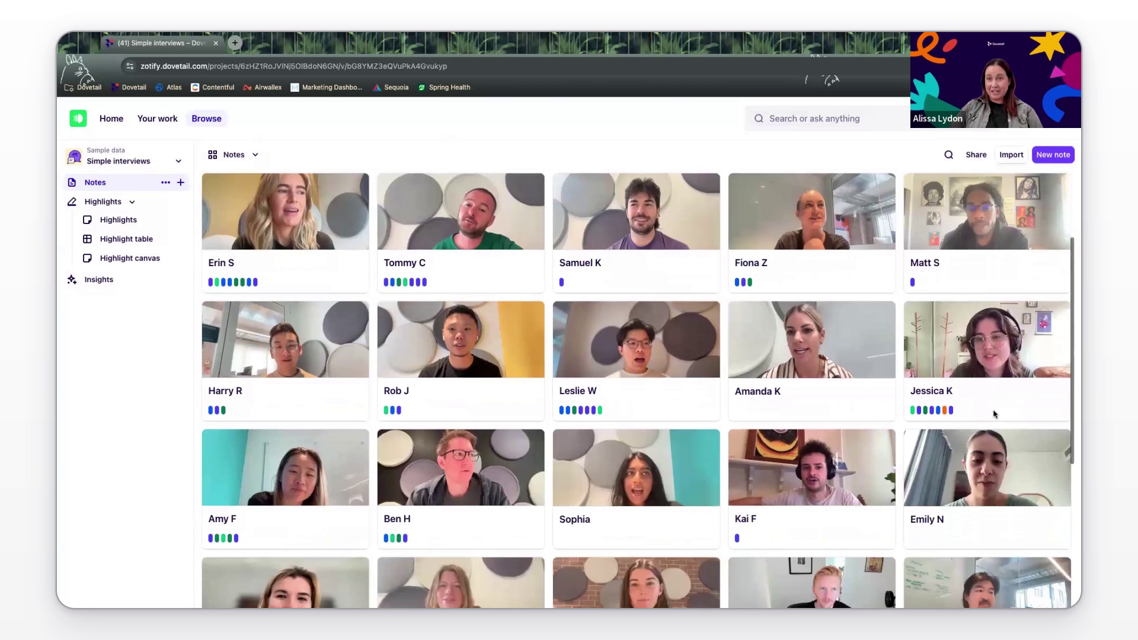
pyautogui.scroll(-2, 994, 413)
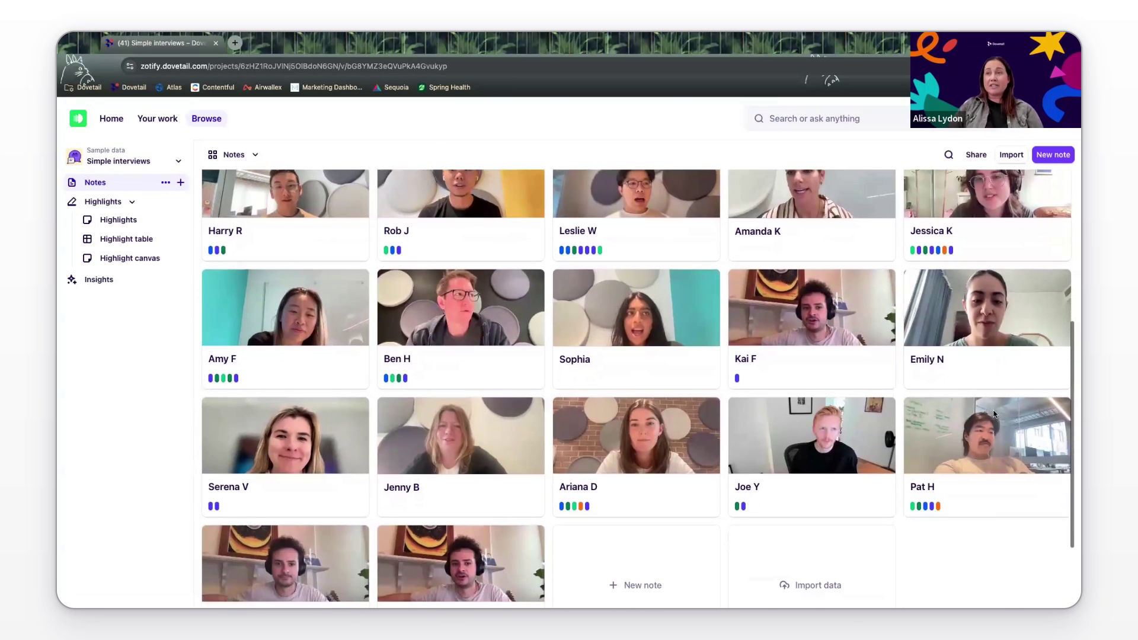
pyautogui.scroll(5, 994, 414)
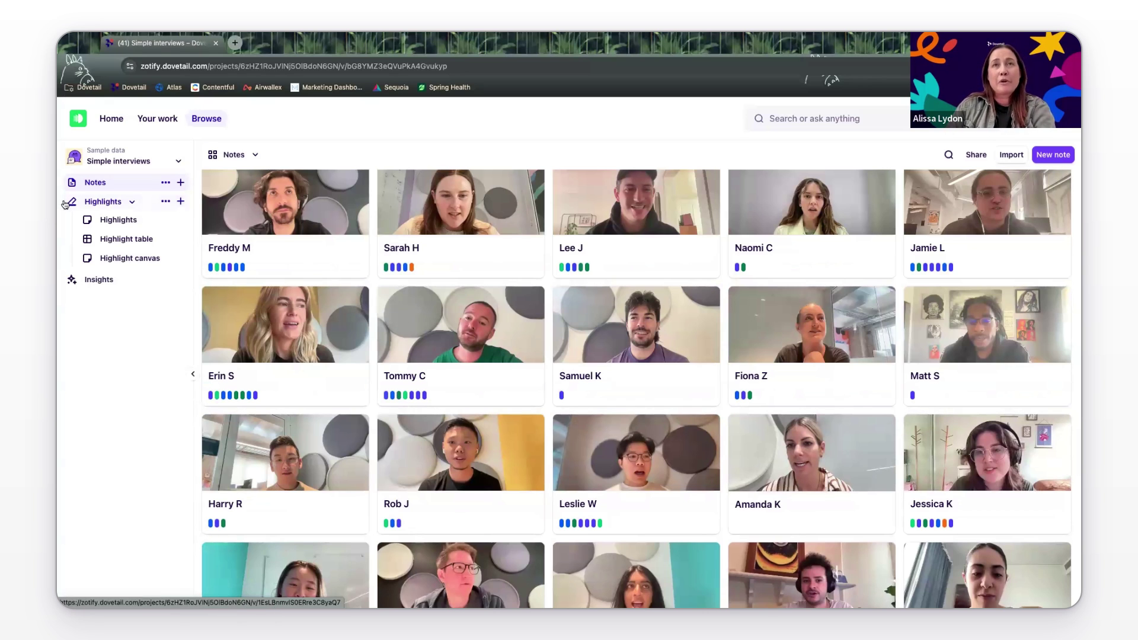
# Step: Check which highlight view types can be added, and open the existing Highlight table
pyautogui.moveTo(124, 203)
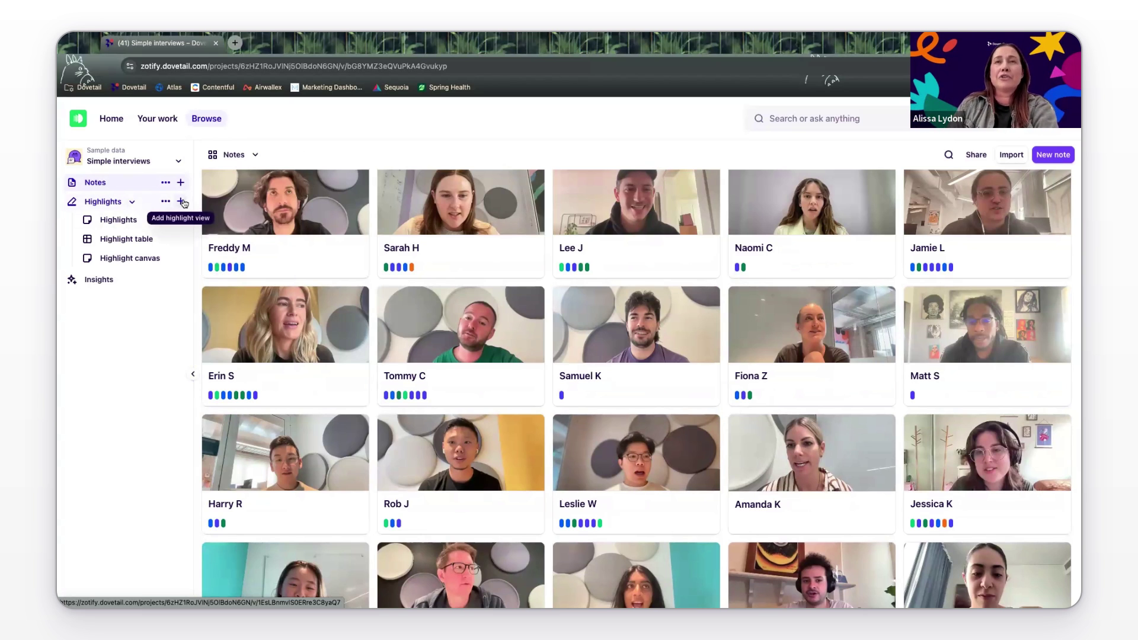
pyautogui.click(181, 202)
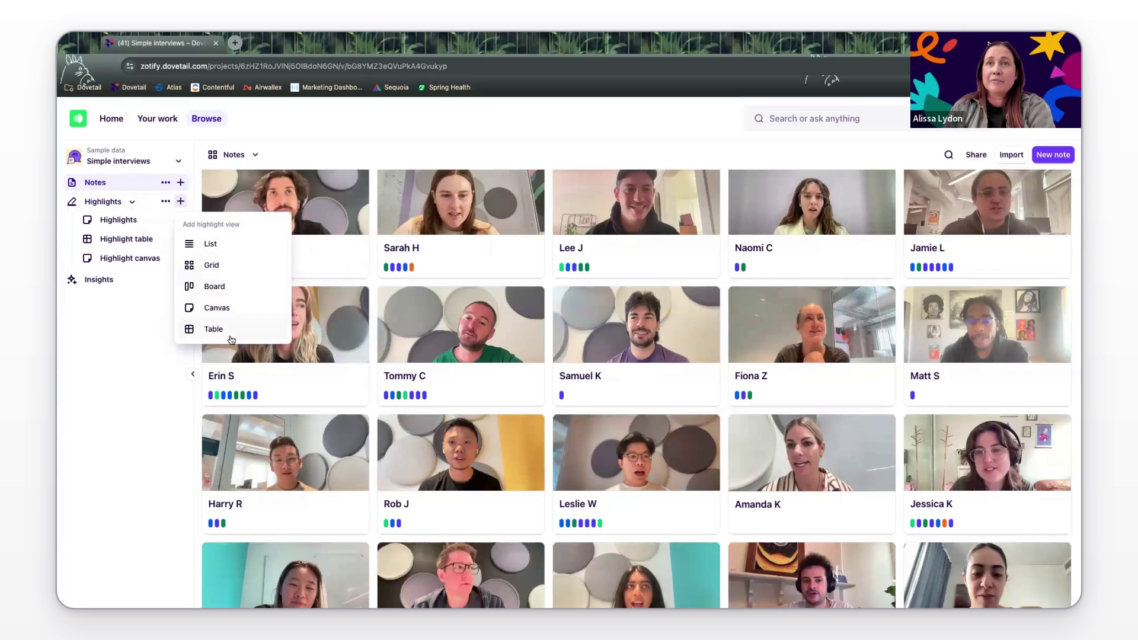
pyautogui.click(123, 239)
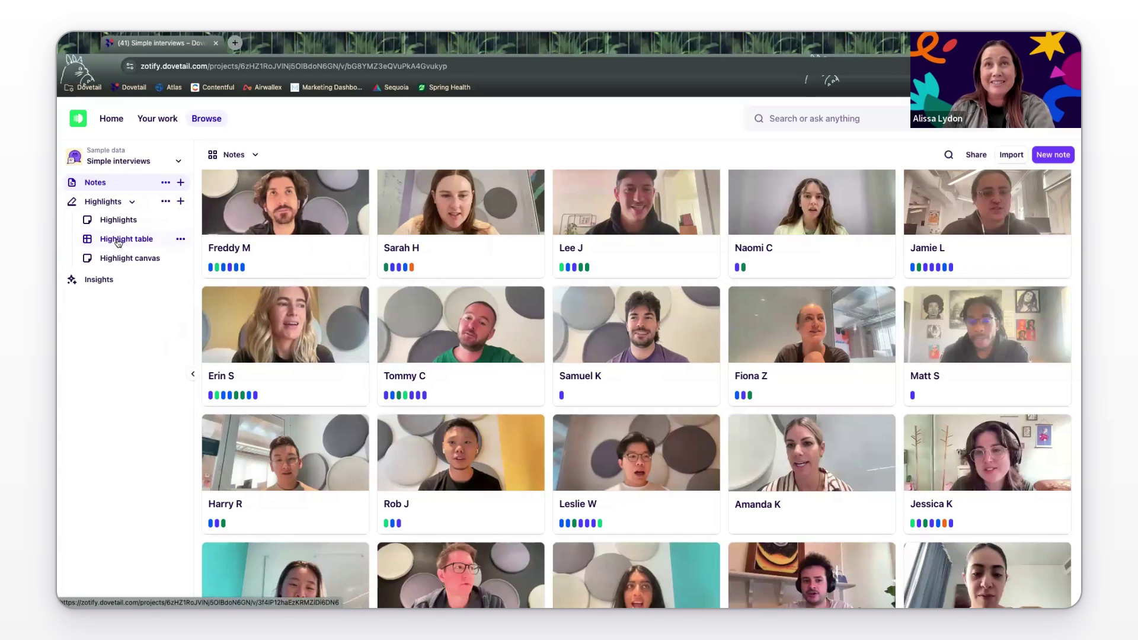
pyautogui.click(116, 241)
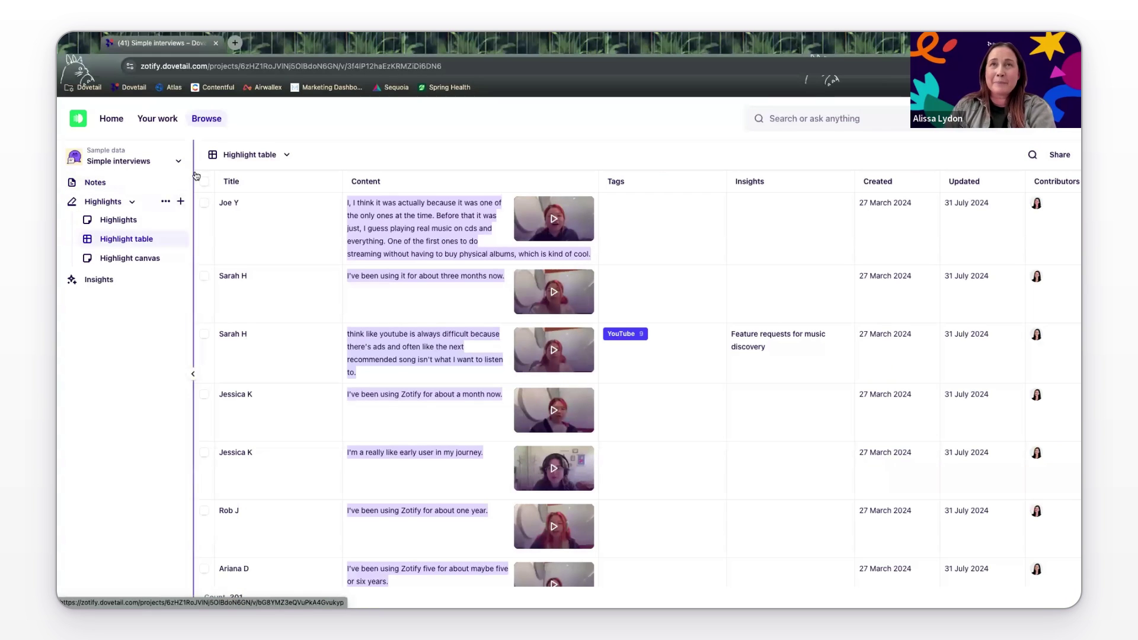
# Step: Open the Highlight canvas and move its panel of unplaced highlights higher on the canvas
pyautogui.click(181, 201)
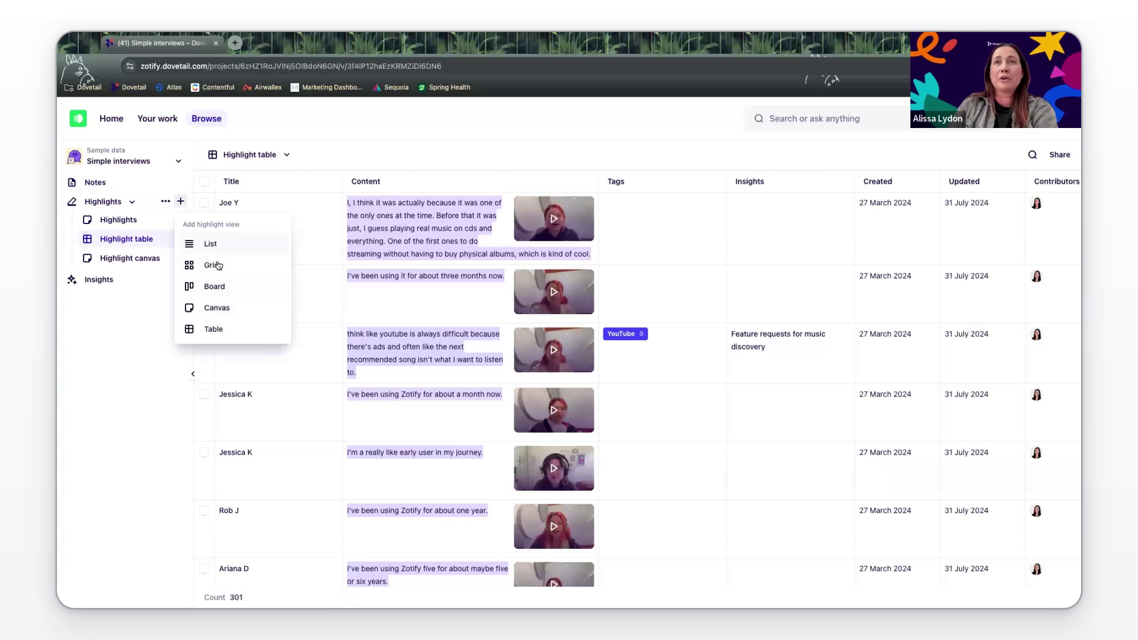
pyautogui.click(149, 262)
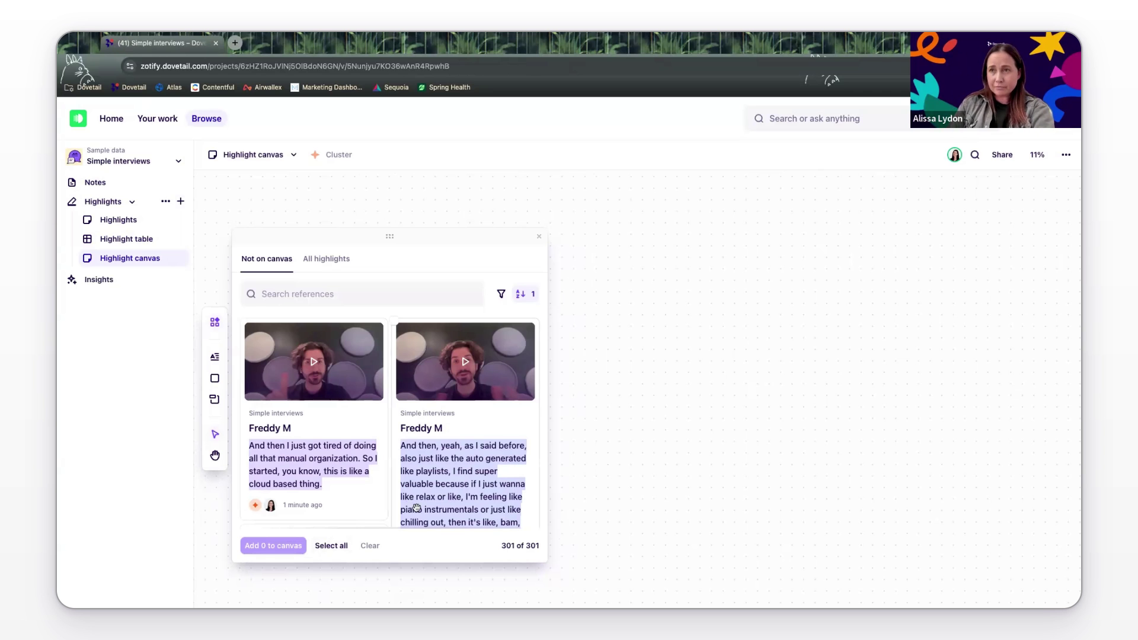
pyautogui.moveTo(400, 238); pyautogui.dragTo(355, 198)
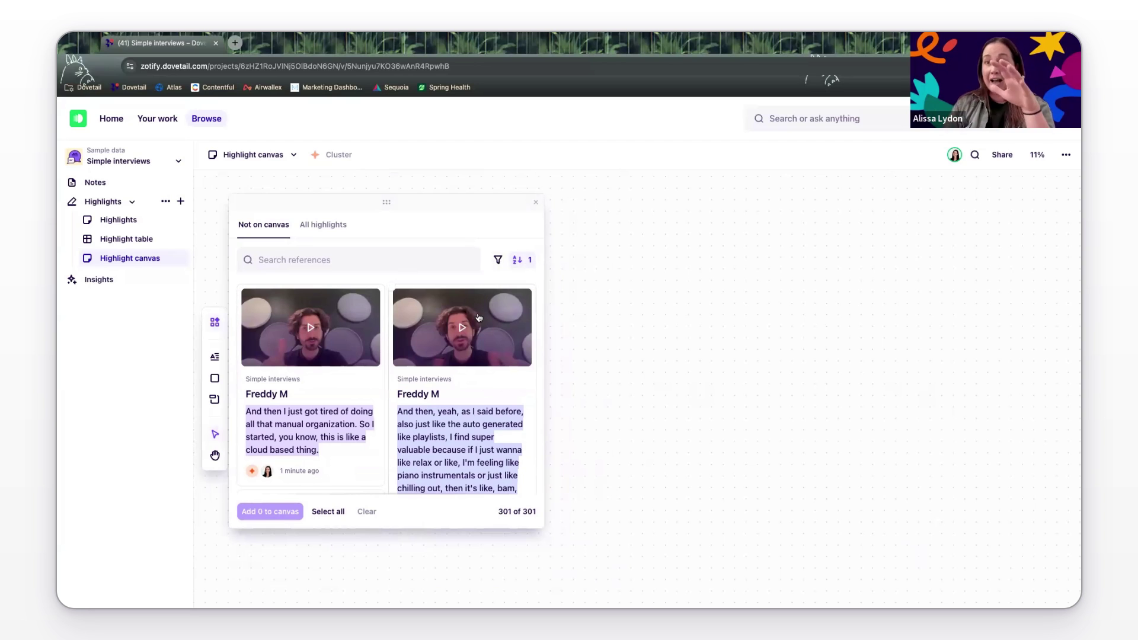
# Step: Add a Highlight content filter without a value to the unplaced highlights, and view the other fields available for filtering
pyautogui.click(497, 262)
pyautogui.click(529, 290)
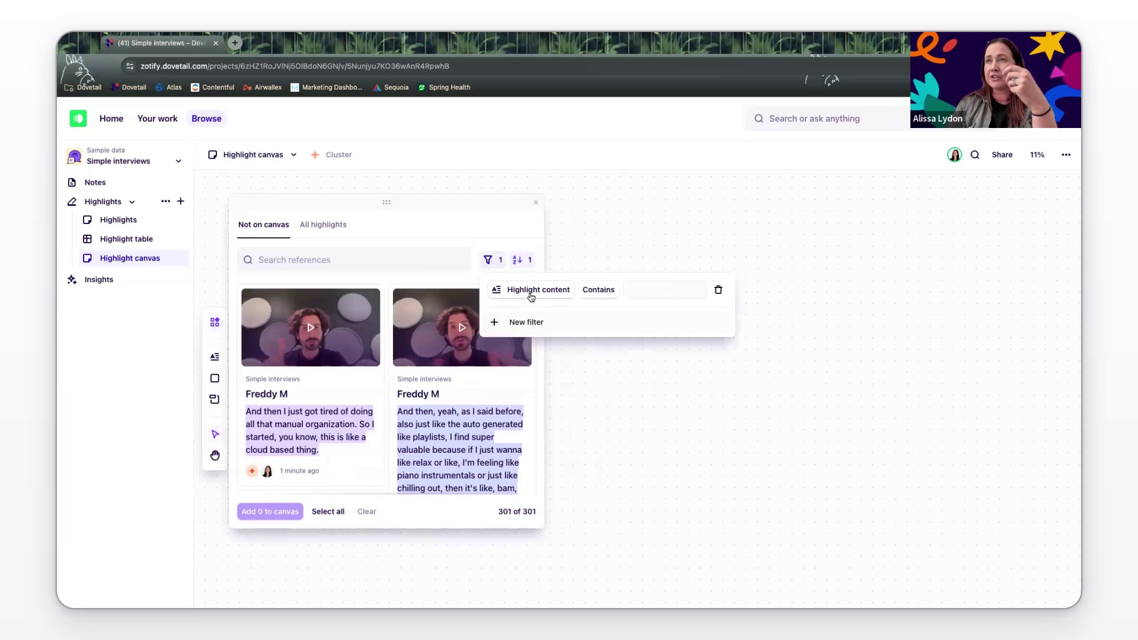
pyautogui.click(543, 296)
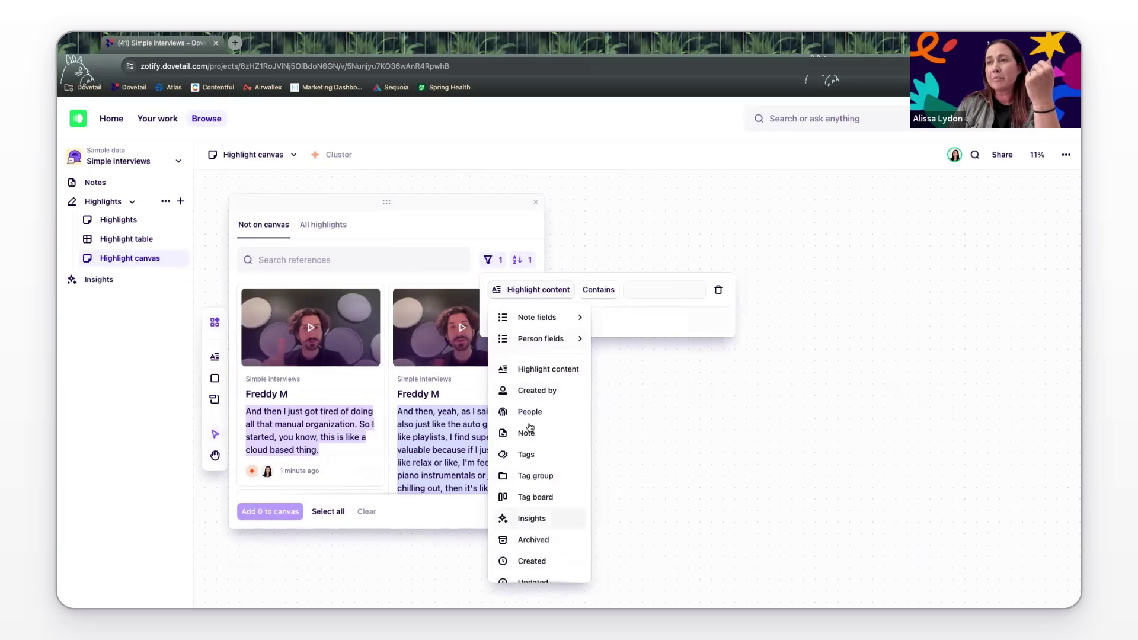
pyautogui.click(381, 287)
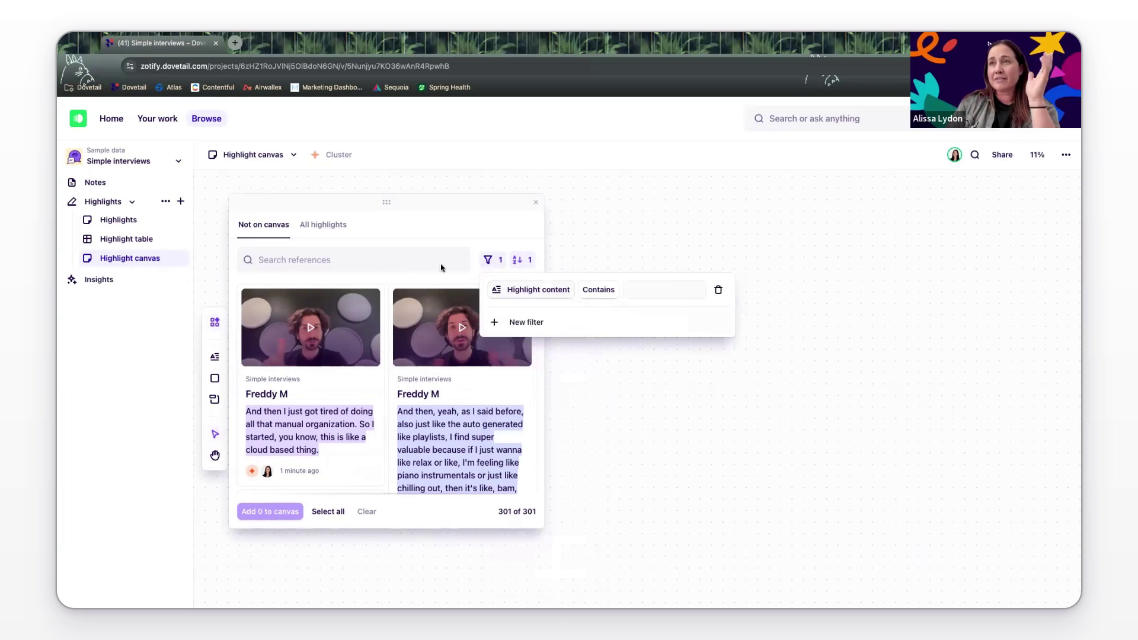
# Step: Select all 301 unplaced highlights and add them to the canvas
pyautogui.click(326, 511)
pyautogui.click(326, 510)
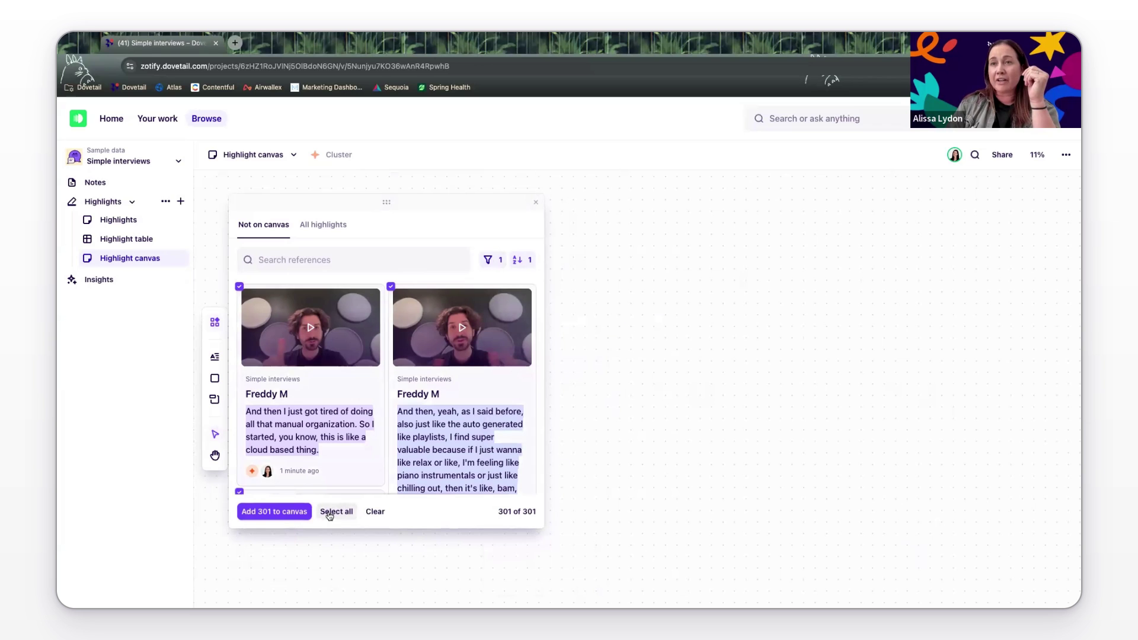
pyautogui.click(273, 513)
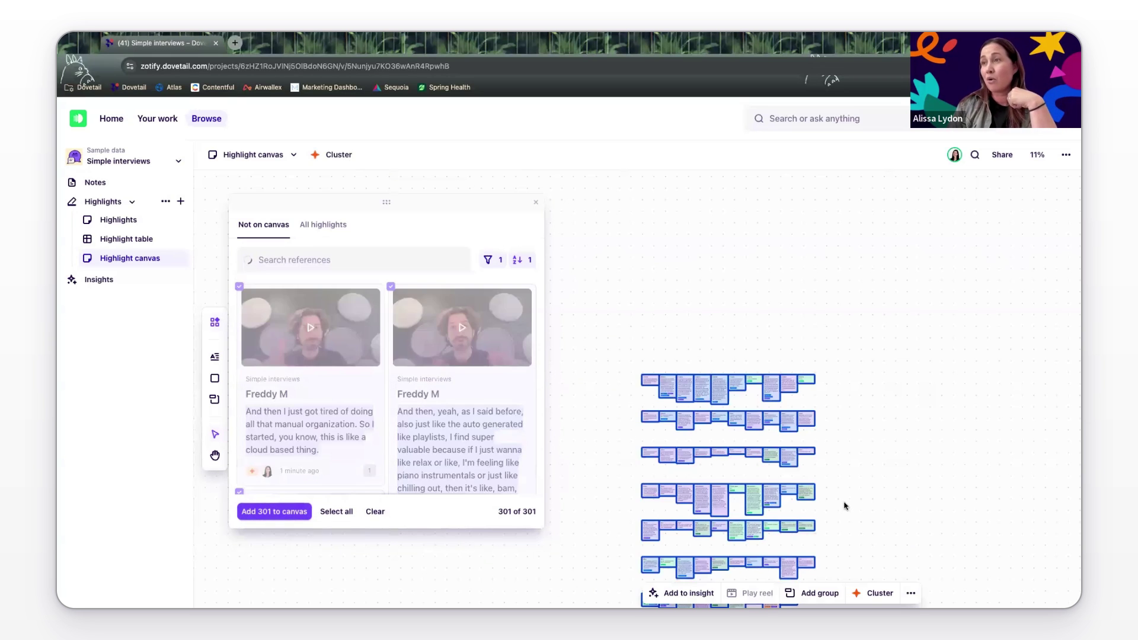
# Step: Examine the rows of highlight cards on the canvas, both close up and in overview
pyautogui.scroll(-5, 847, 505)
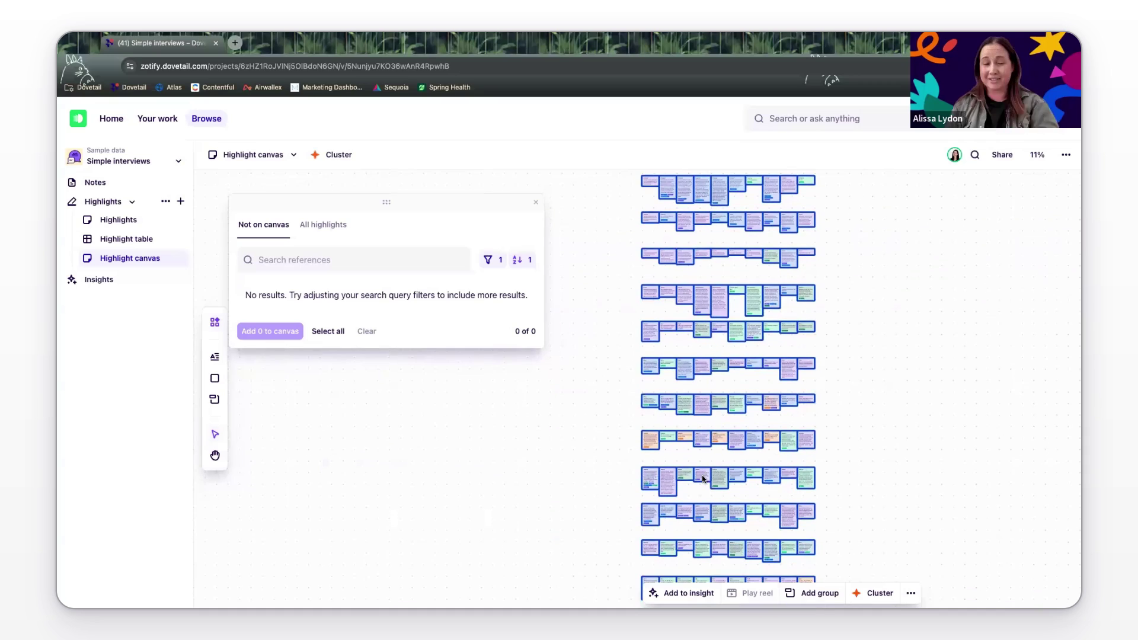
pyautogui.scroll(-3, 792, 521)
pyautogui.scroll(2, 753, 482)
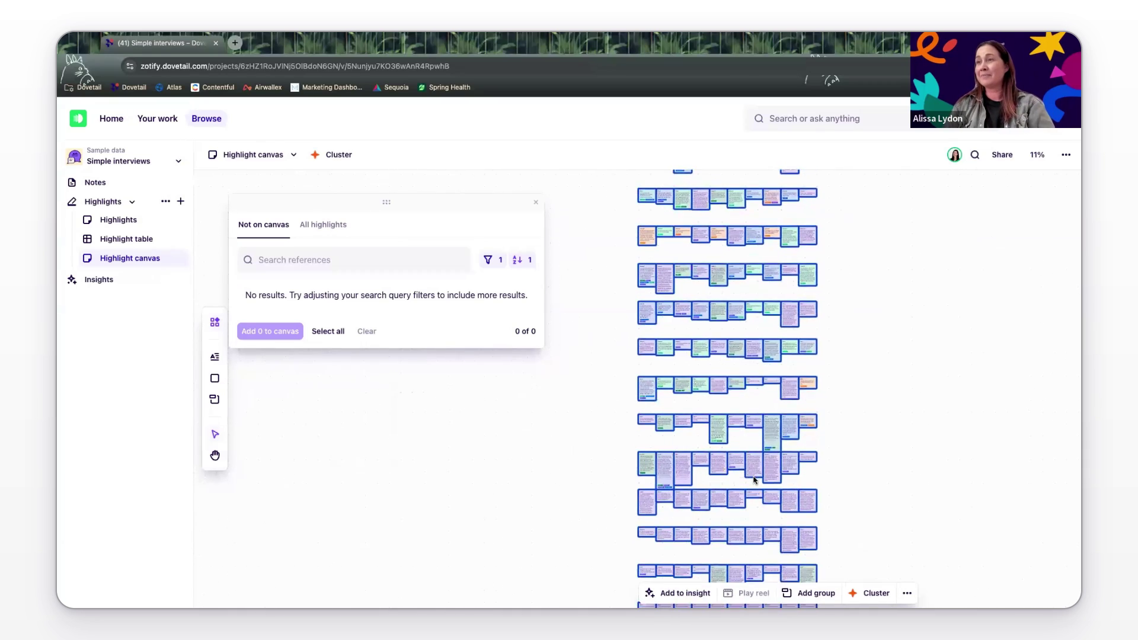
pyautogui.scroll(4, 753, 481)
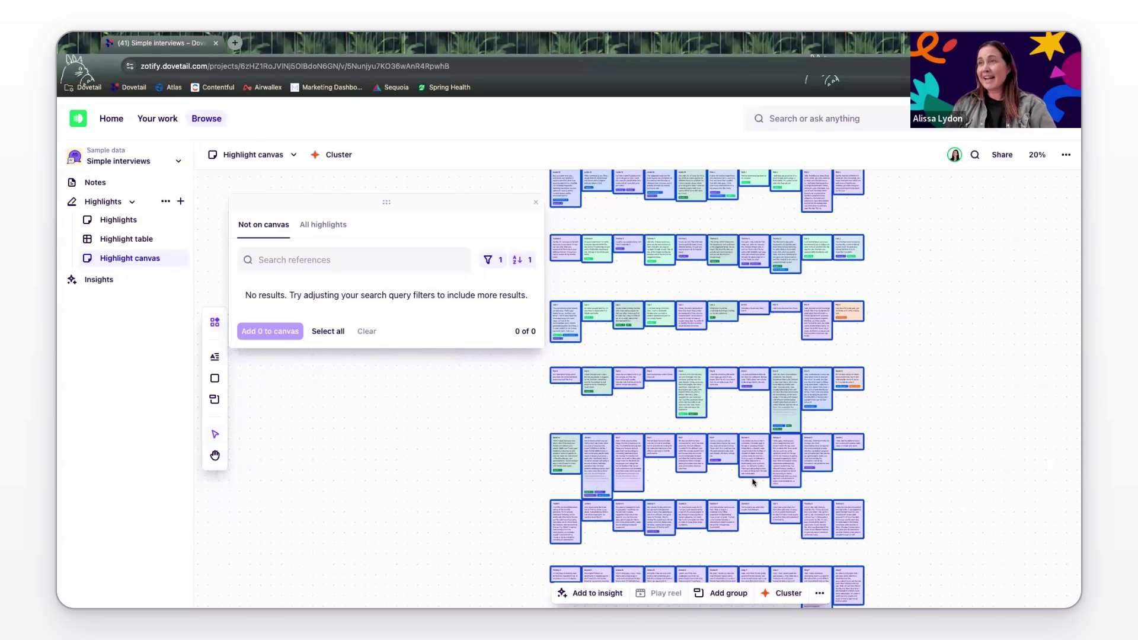
pyautogui.scroll(5, 754, 481)
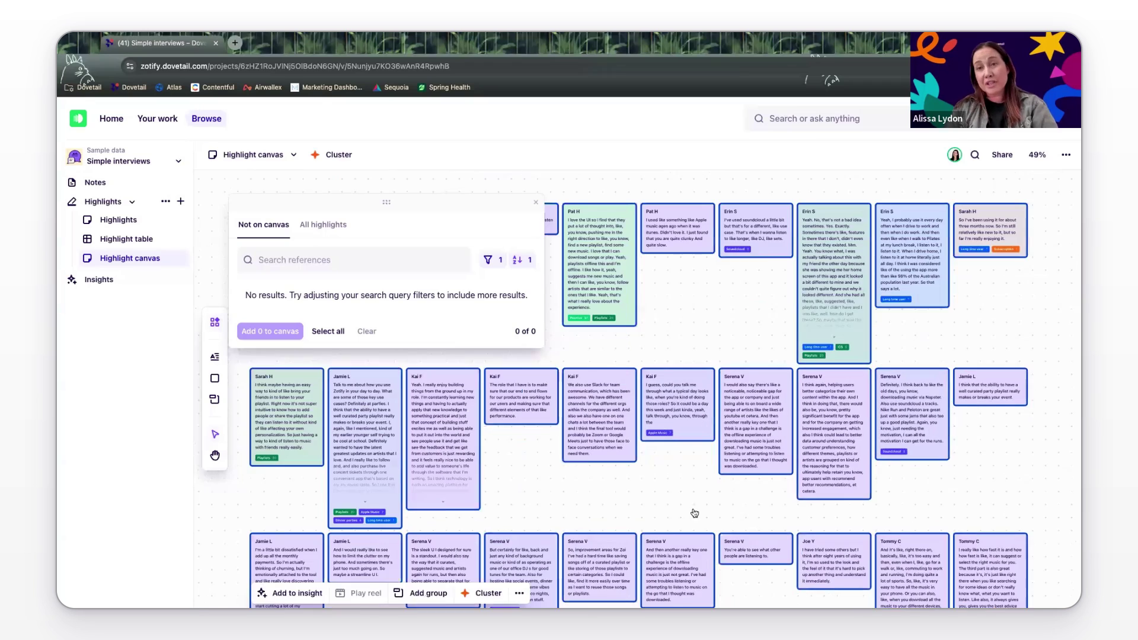
pyautogui.scroll(-5, 669, 484)
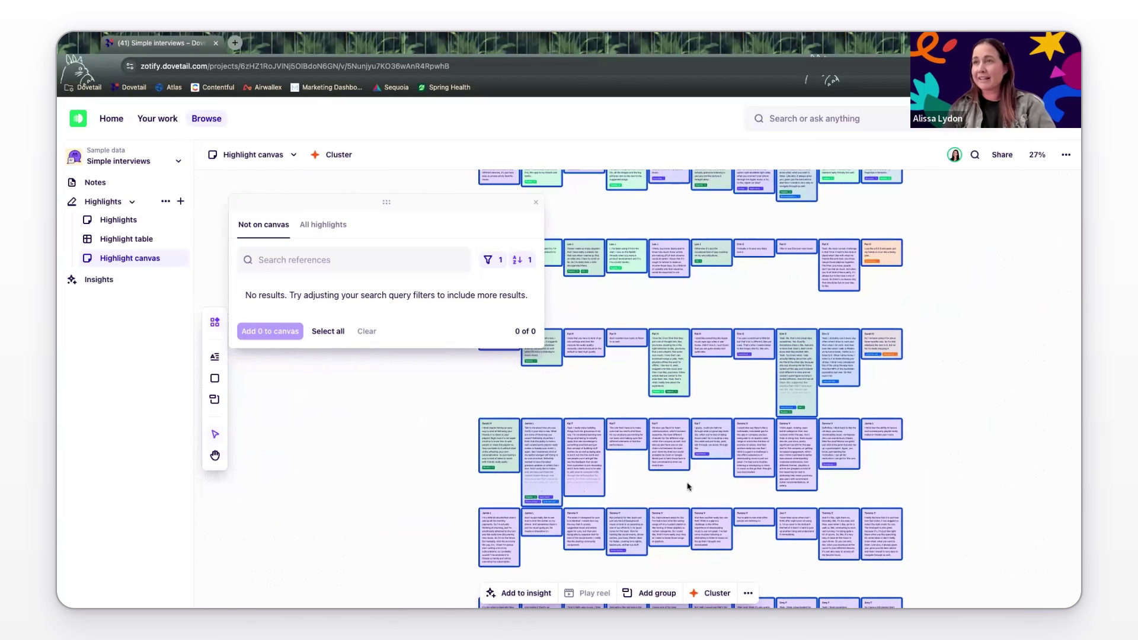
pyautogui.scroll(5, 687, 487)
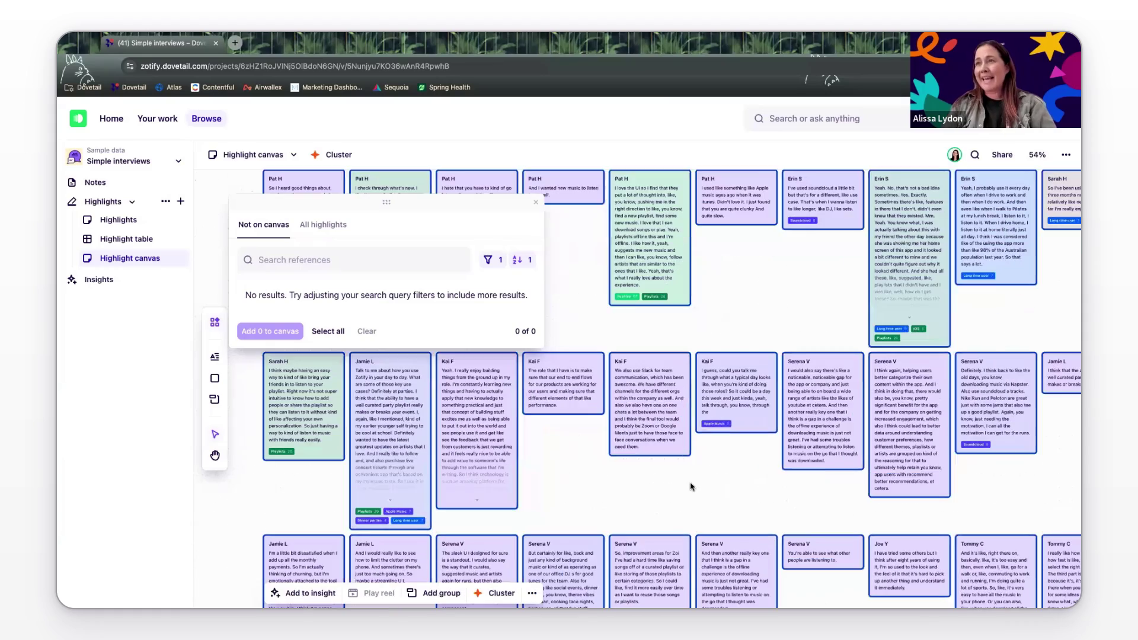
pyautogui.scroll(-1, 676, 488)
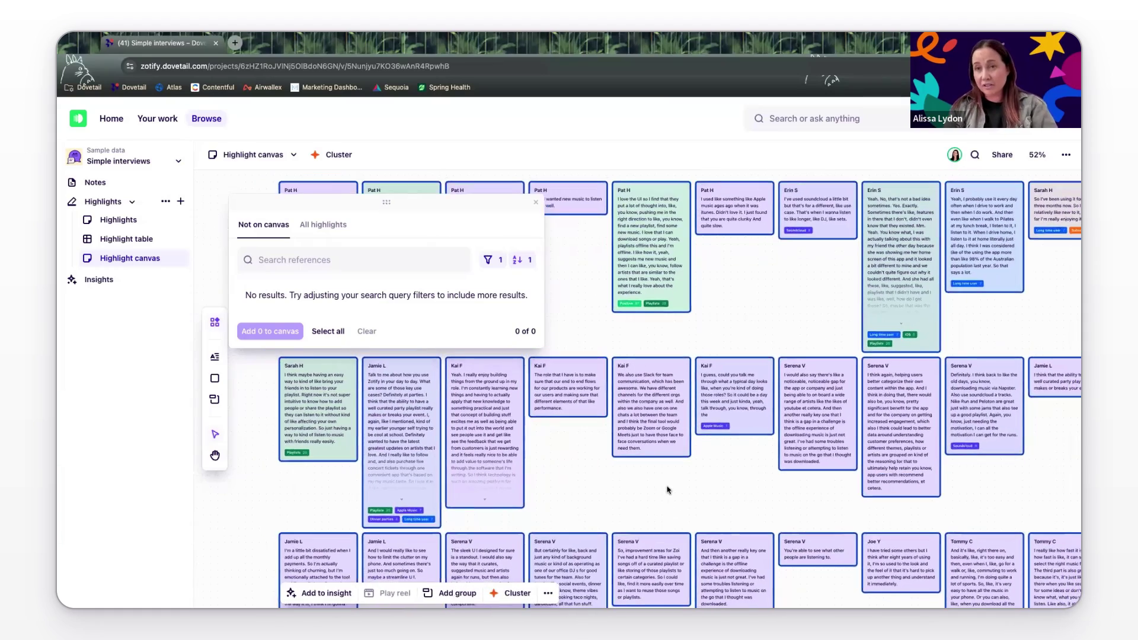
pyautogui.scroll(-3, 664, 488)
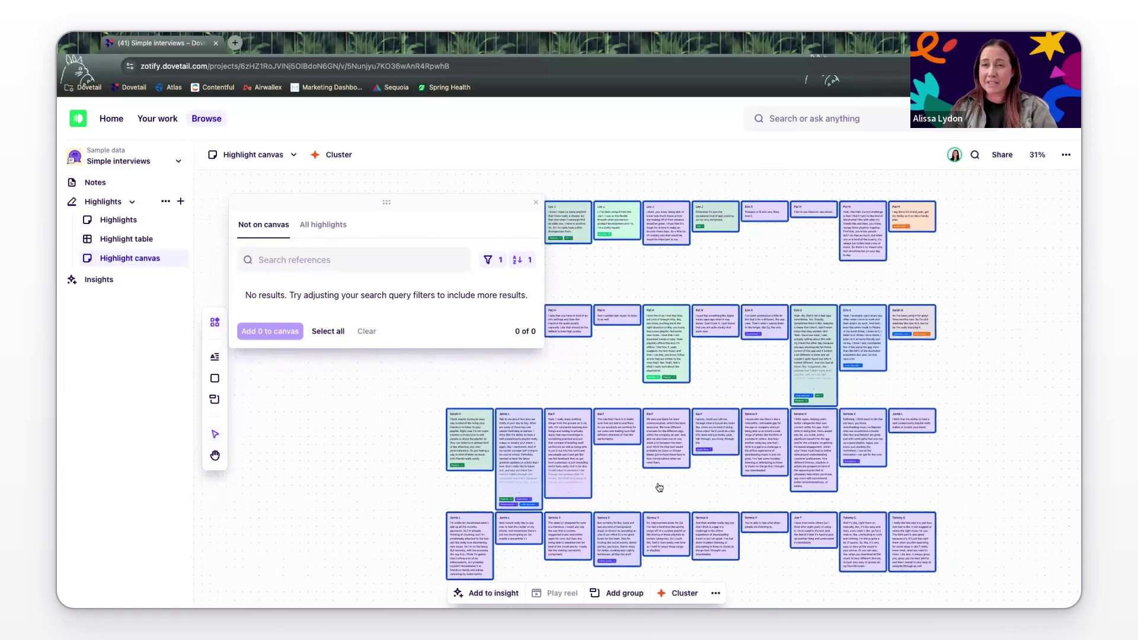
pyautogui.scroll(-3, 659, 487)
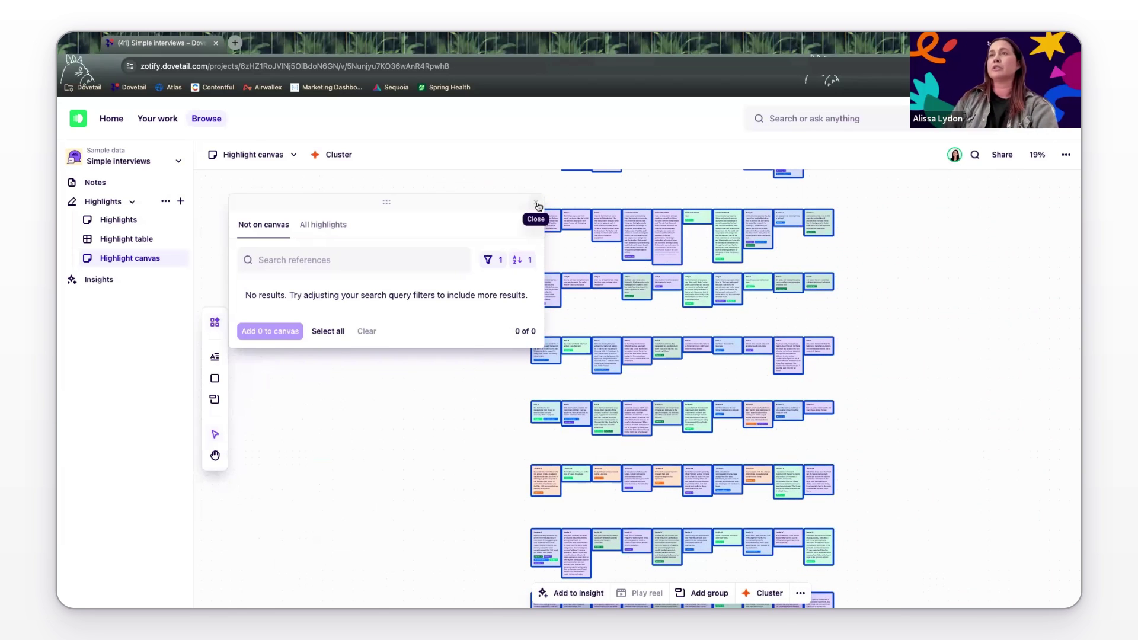
# Step: Close the panel of unplaced highlights and cluster the highlights on the canvas by themes
pyautogui.click(538, 206)
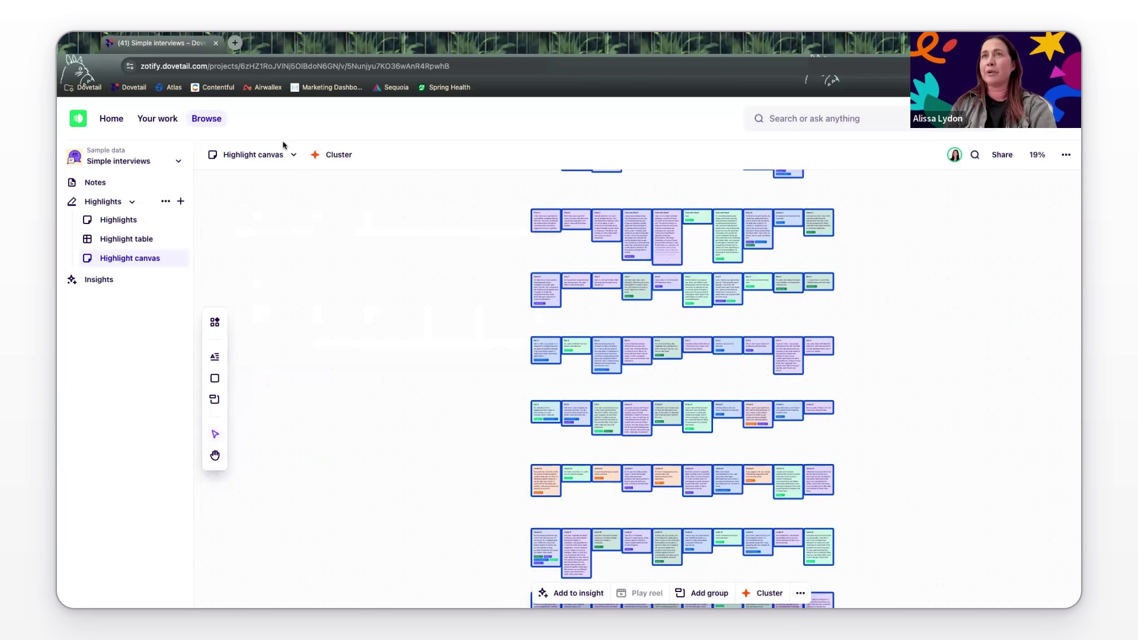
pyautogui.click(347, 155)
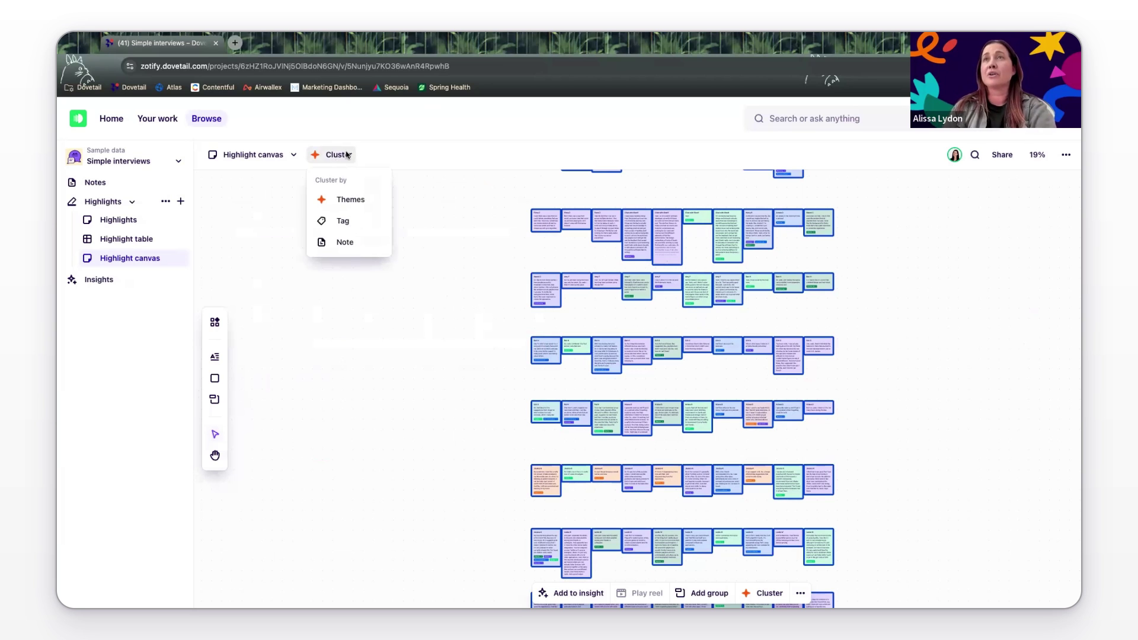
pyautogui.click(335, 205)
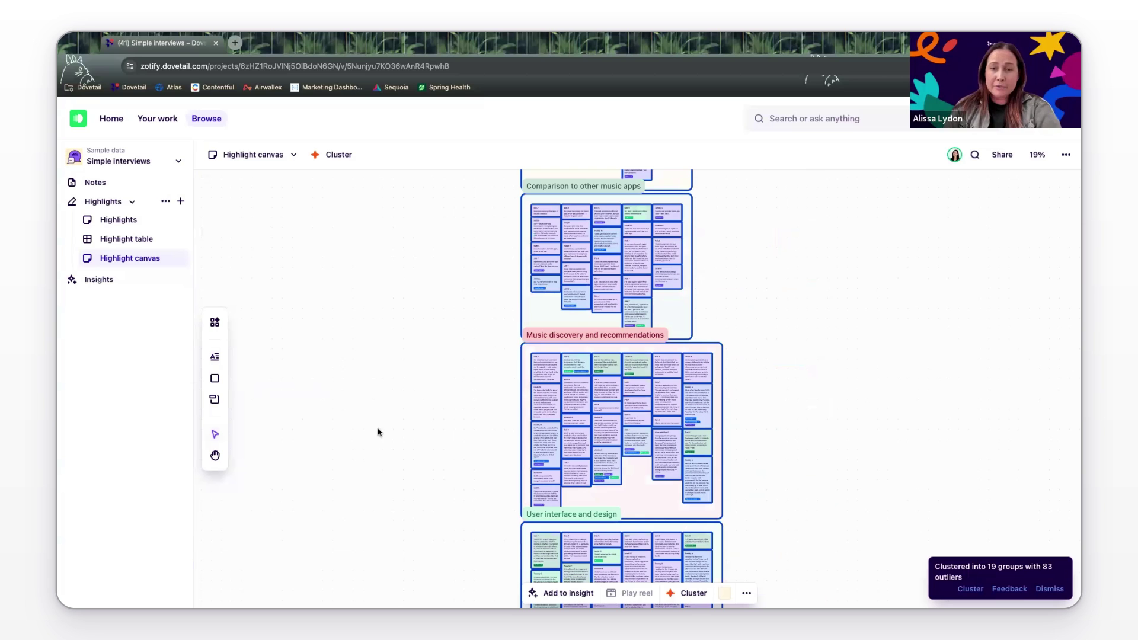
# Step: Examine the theme groups in overview and close up, from Playlists and playlist management to Offline mode and data usage and Music search and discovery
pyautogui.scroll(2, 716, 427)
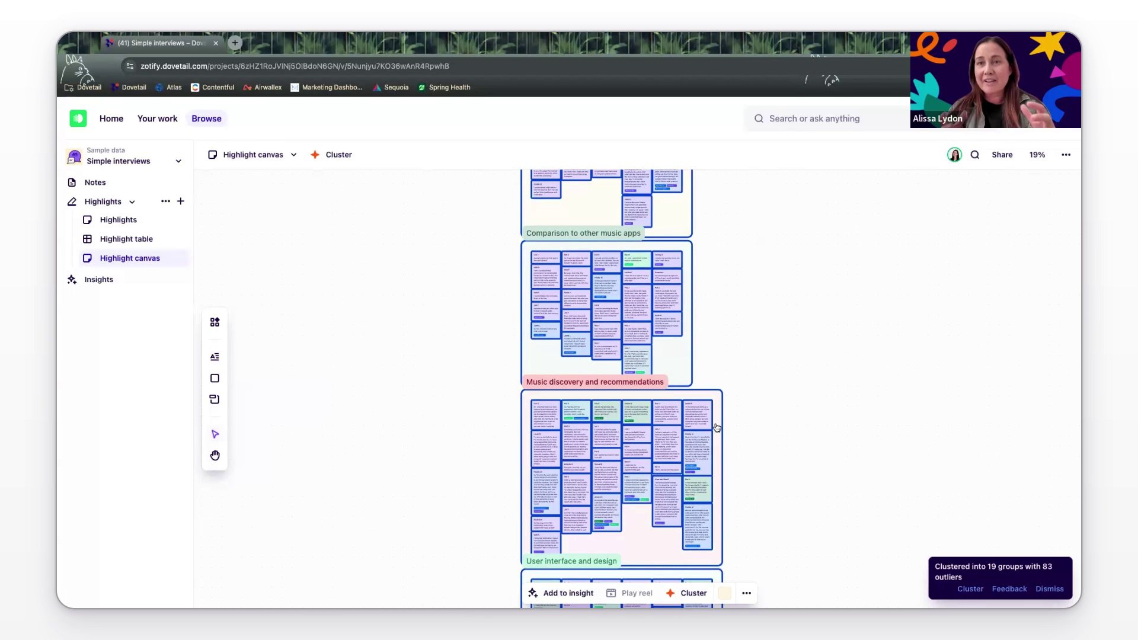
pyautogui.scroll(-3, 716, 427)
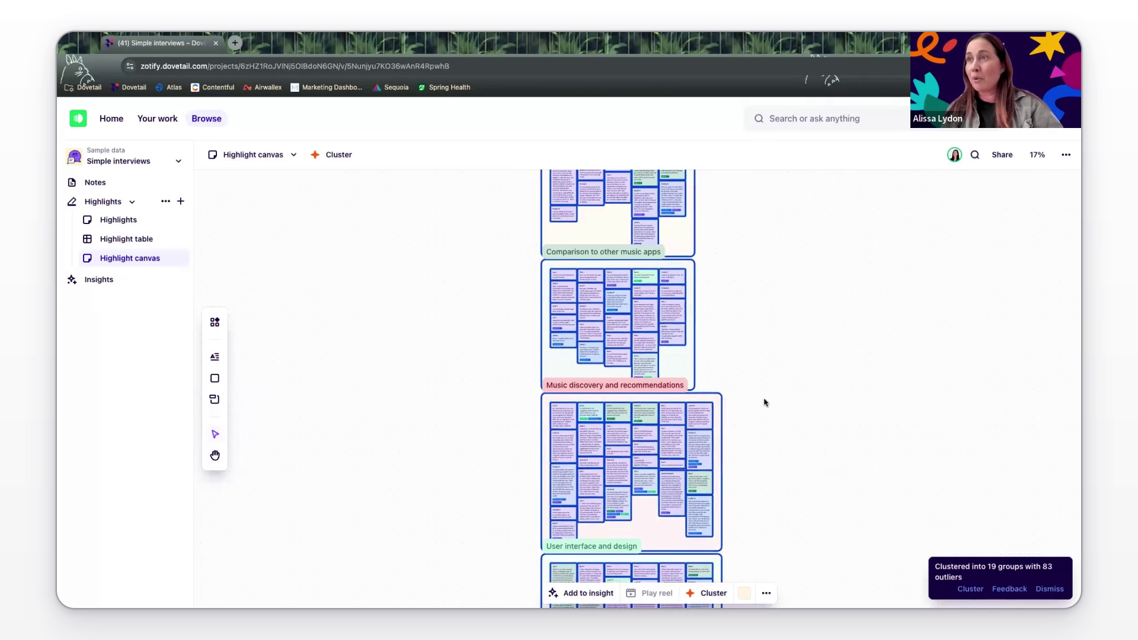
pyautogui.scroll(-2, 767, 403)
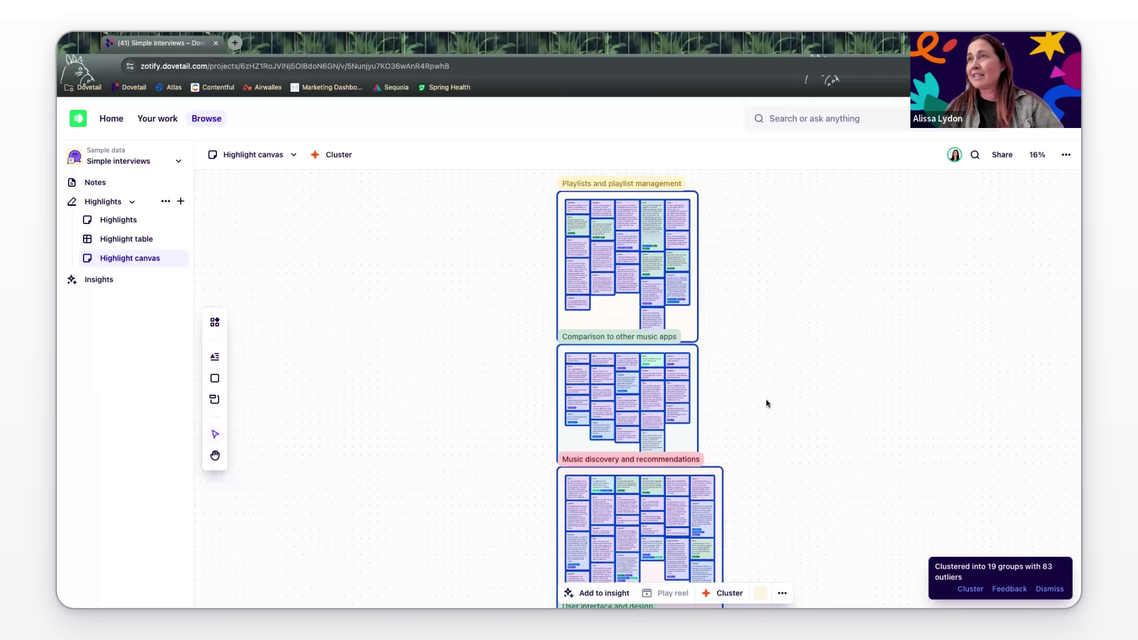
pyautogui.scroll(-1, 765, 404)
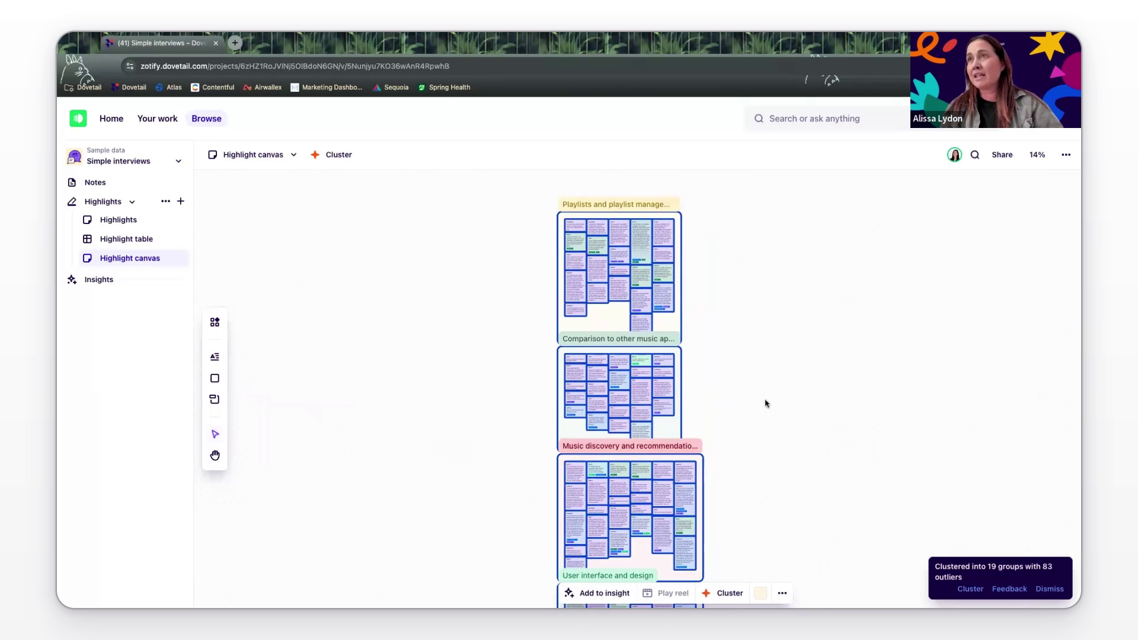
pyautogui.scroll(-1, 655, 239)
pyautogui.scroll(-4, 646, 363)
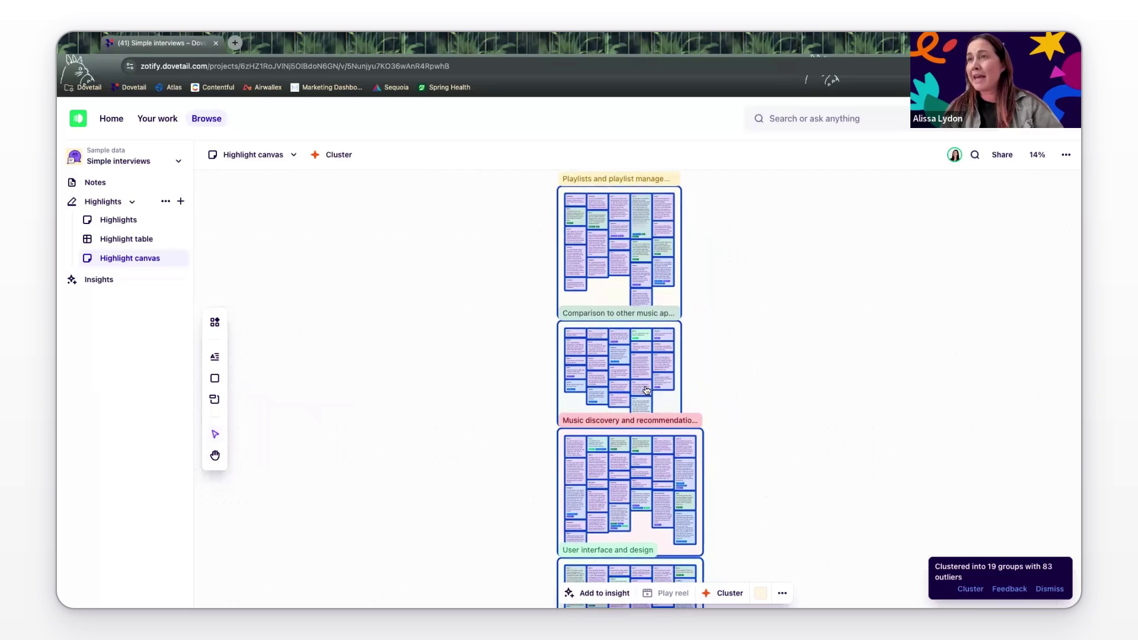
pyautogui.scroll(-2, 650, 499)
pyautogui.scroll(-1, 651, 500)
pyautogui.scroll(5, 640, 483)
pyautogui.scroll(5, 633, 471)
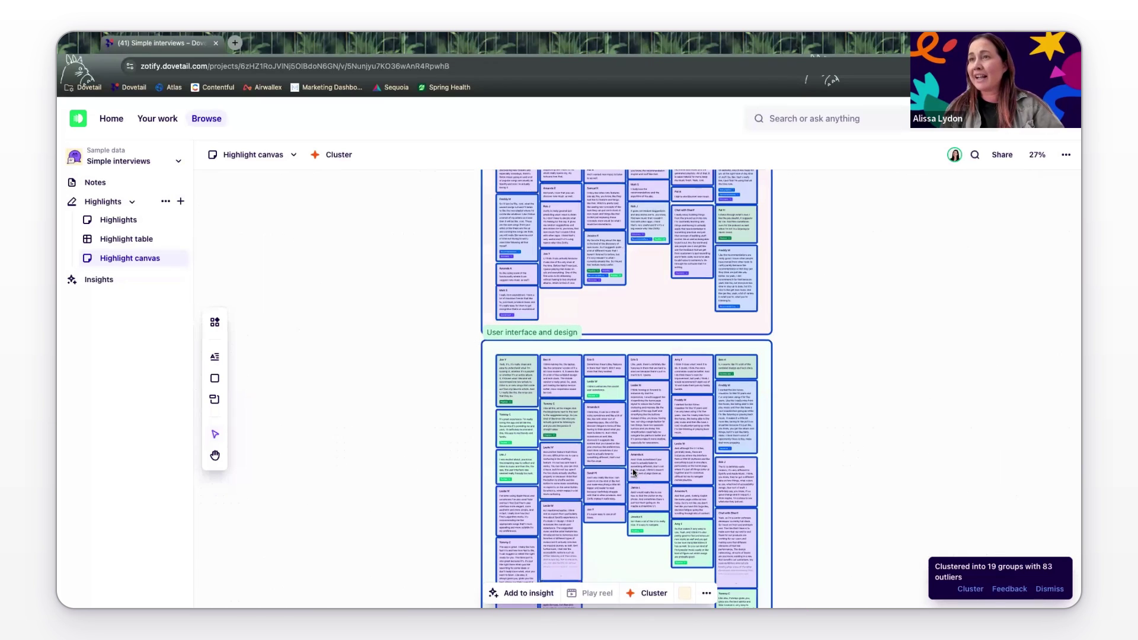
pyautogui.scroll(1, 632, 467)
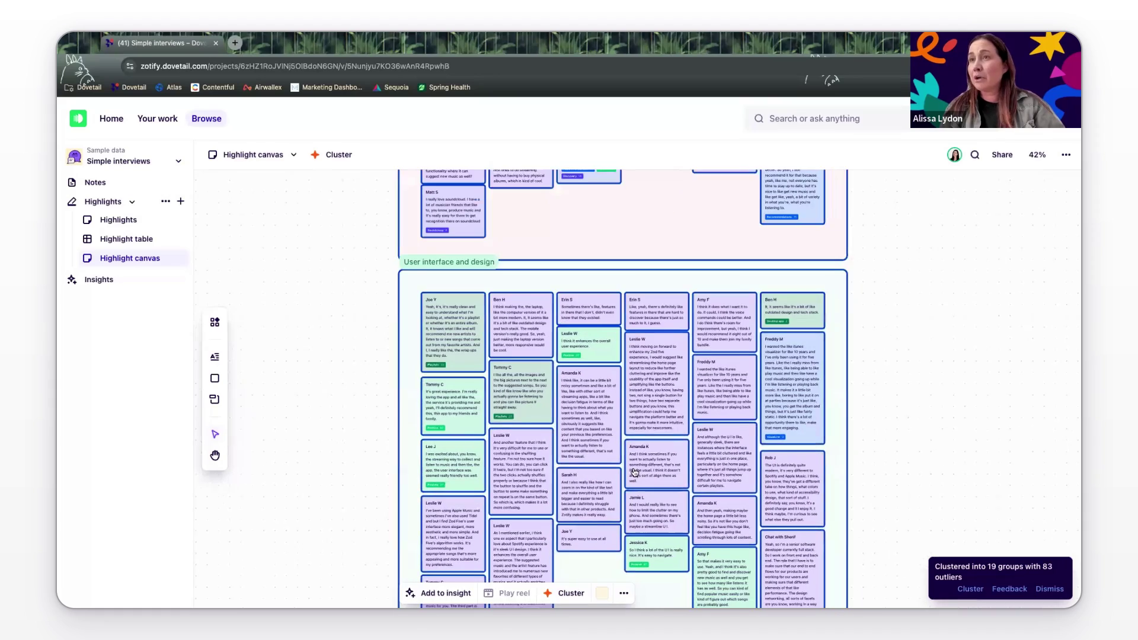
pyautogui.scroll(-6, 633, 470)
pyautogui.scroll(-5, 635, 472)
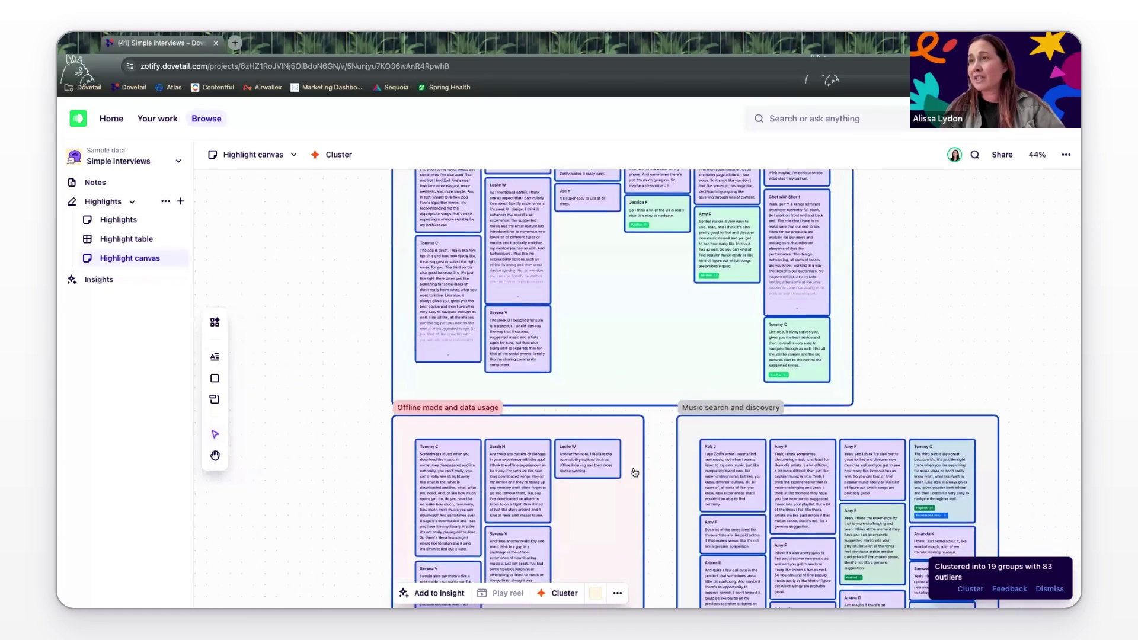
pyautogui.scroll(-3, 633, 472)
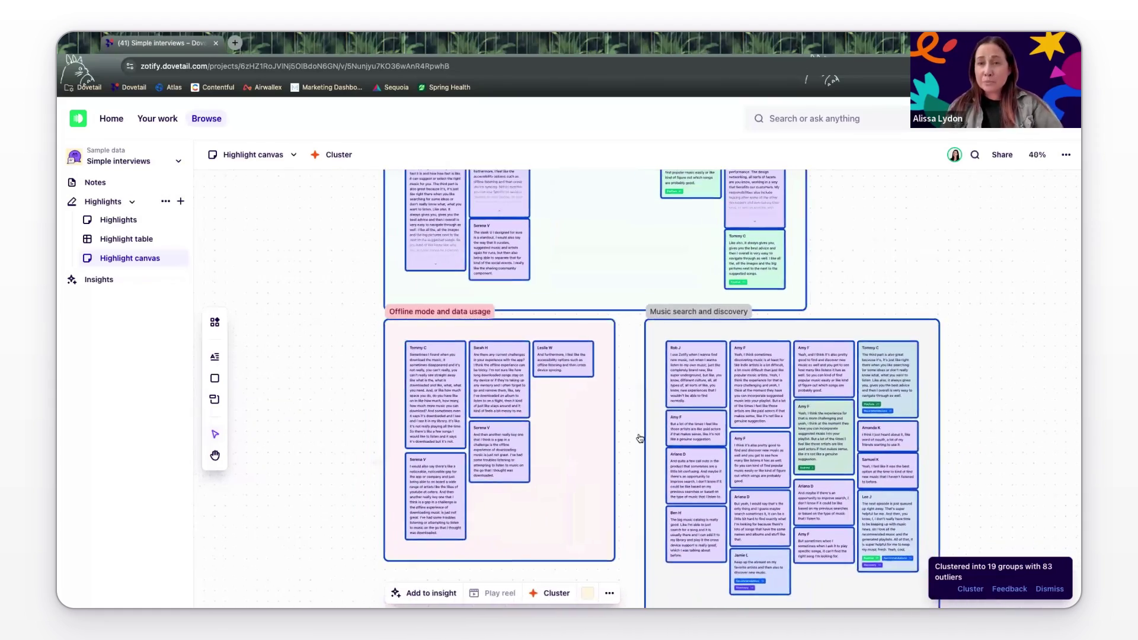
# Step: Review the cards in the User interface and design, Music discovery and recommendations, Comparison to other music apps, and Playlists and playlist management groups
pyautogui.scroll(4, 640, 438)
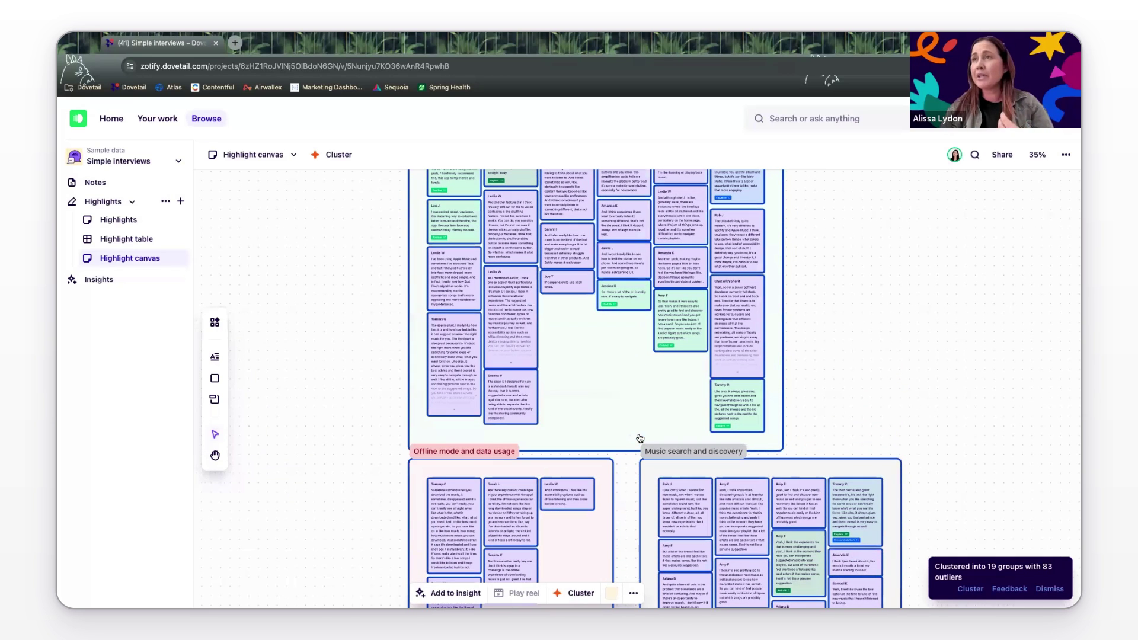
pyautogui.scroll(6, 639, 440)
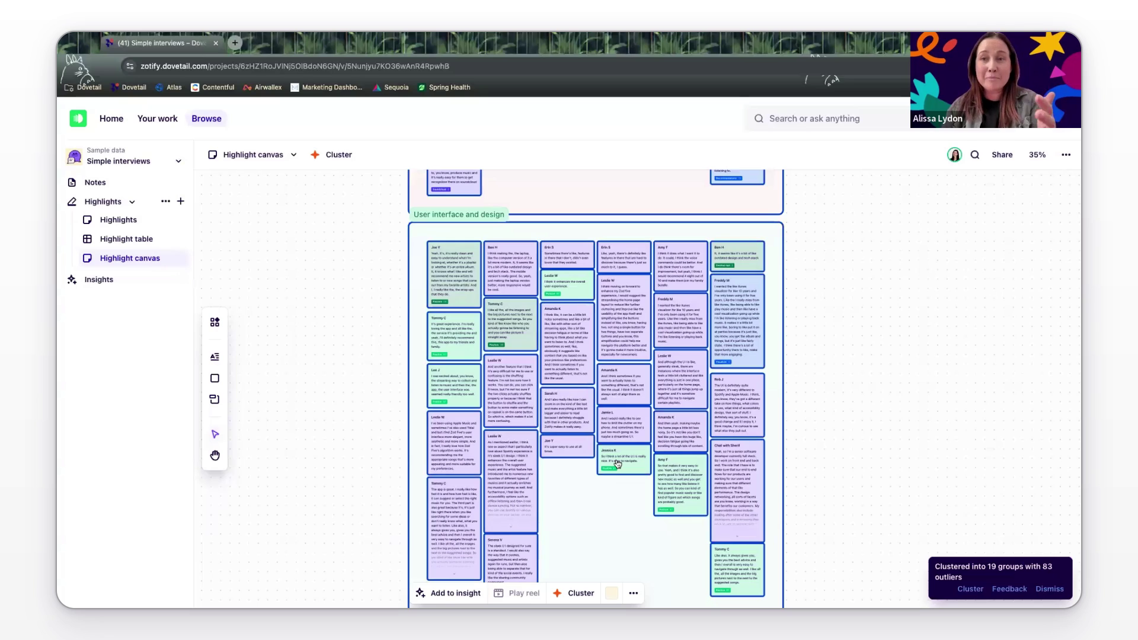
pyautogui.scroll(-4, 617, 464)
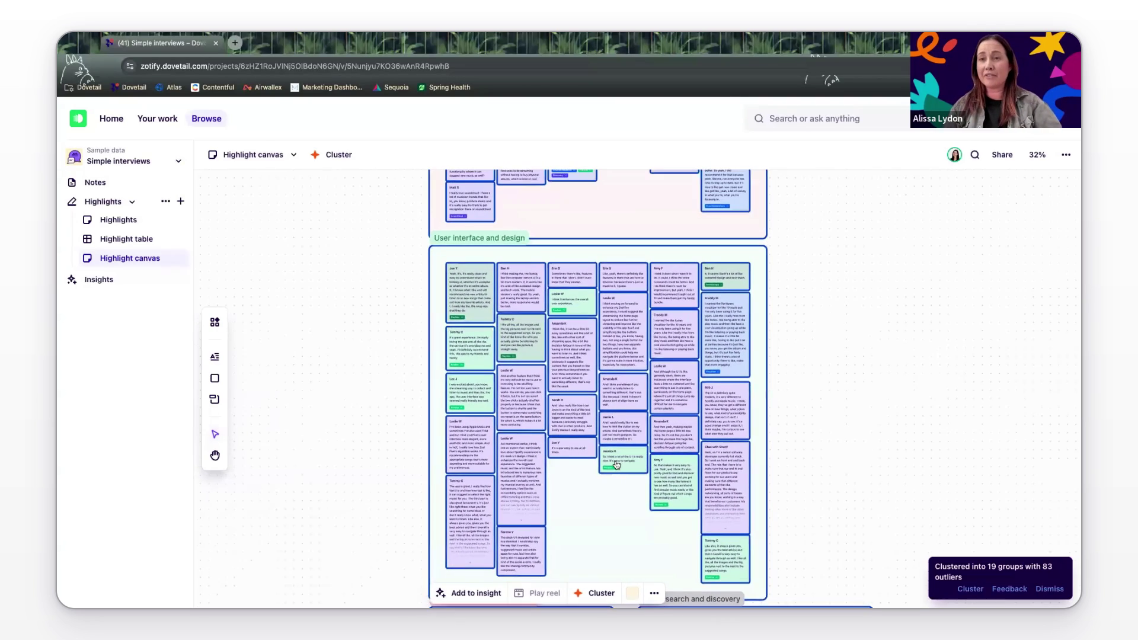
pyautogui.scroll(5, 616, 462)
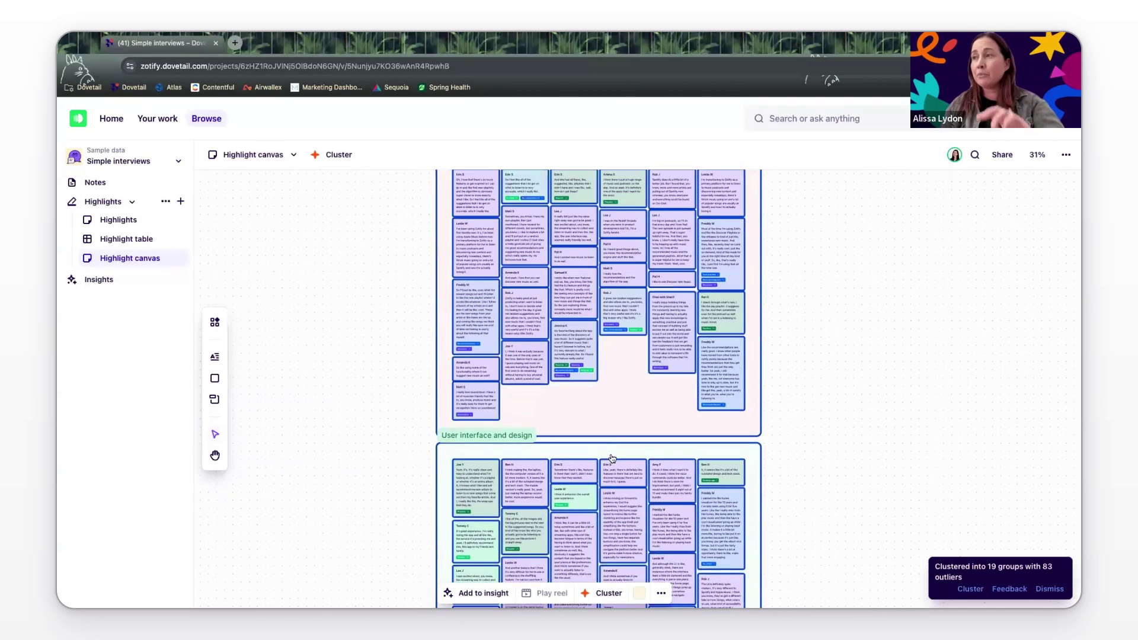
pyautogui.scroll(3, 612, 455)
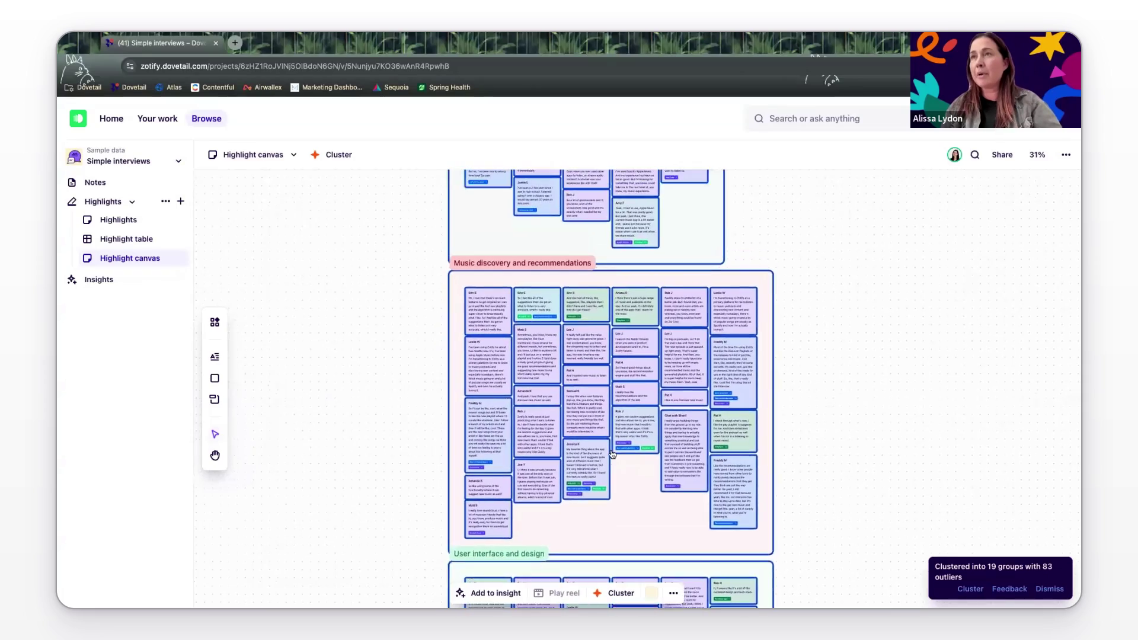
pyautogui.scroll(4, 612, 455)
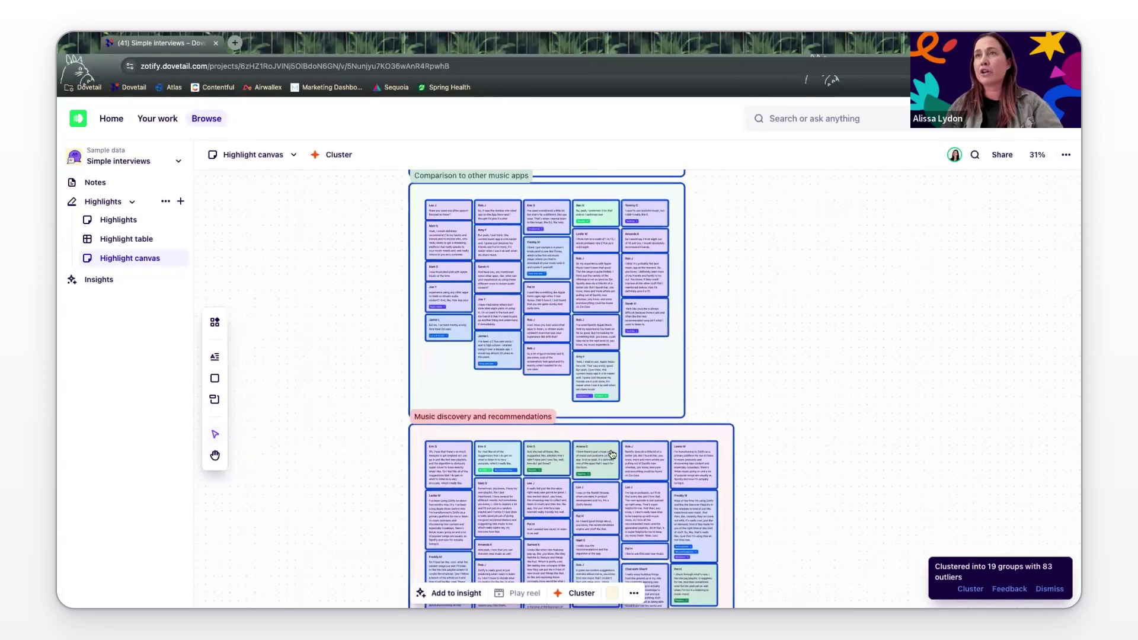
pyautogui.scroll(5, 613, 454)
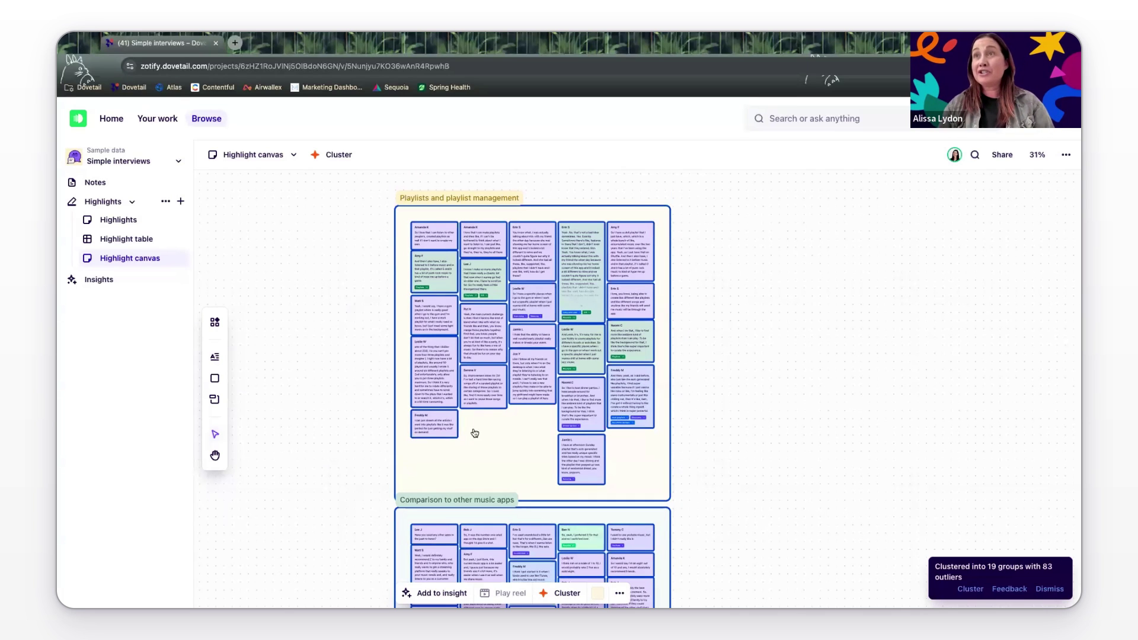
pyautogui.scroll(5, 515, 375)
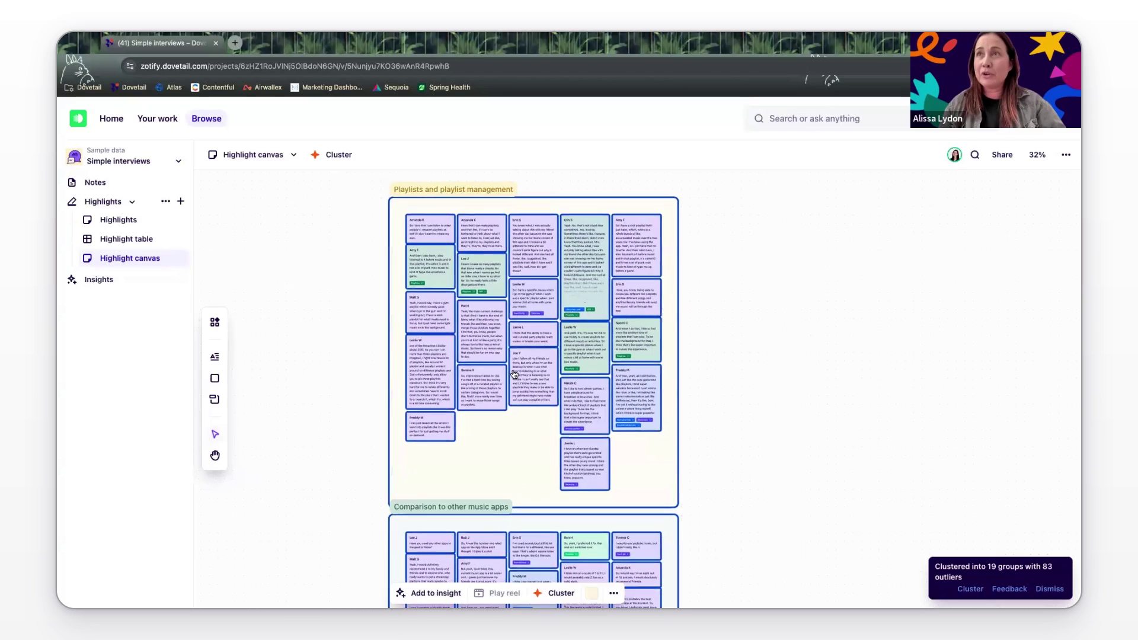
pyautogui.scroll(-4, 439, 214)
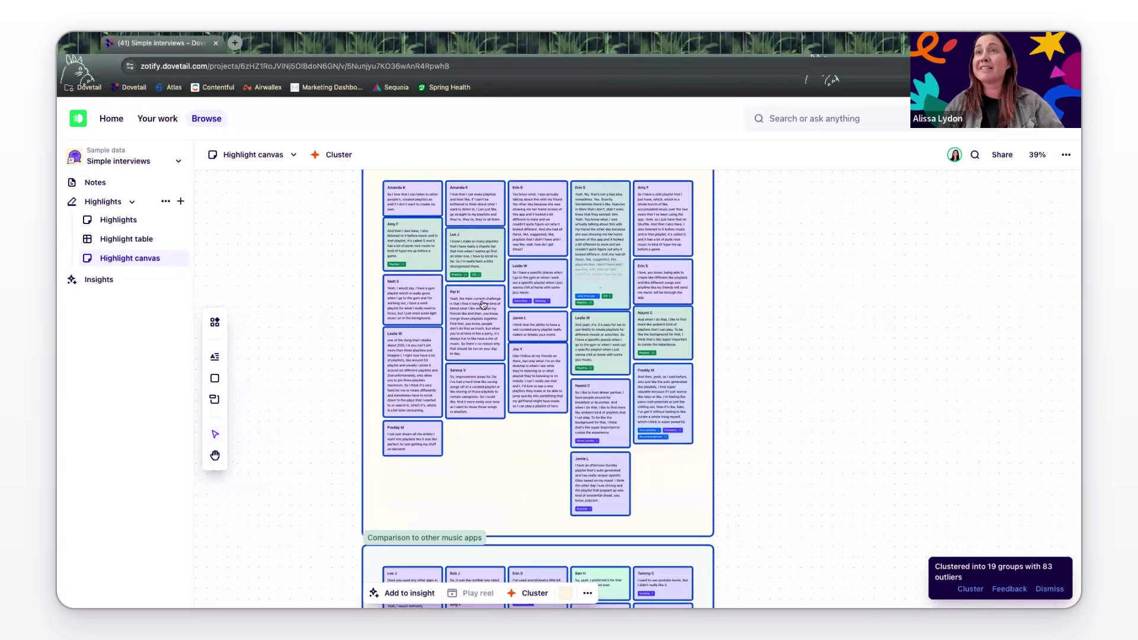
pyautogui.scroll(-1, 458, 449)
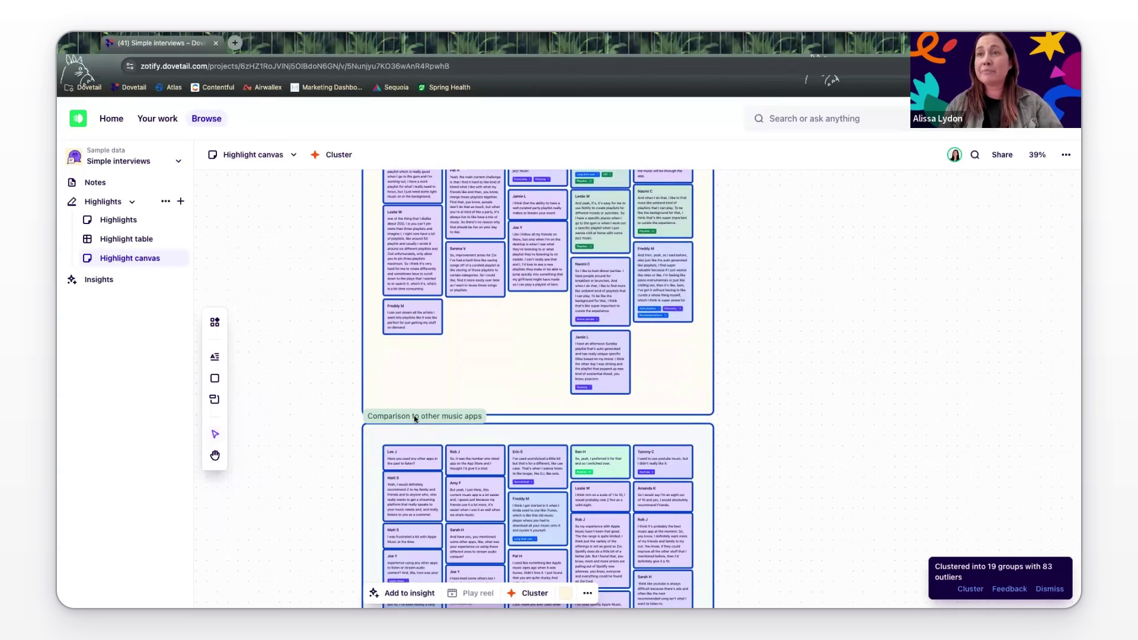
pyautogui.scroll(-2, 436, 419)
pyautogui.scroll(7, 437, 419)
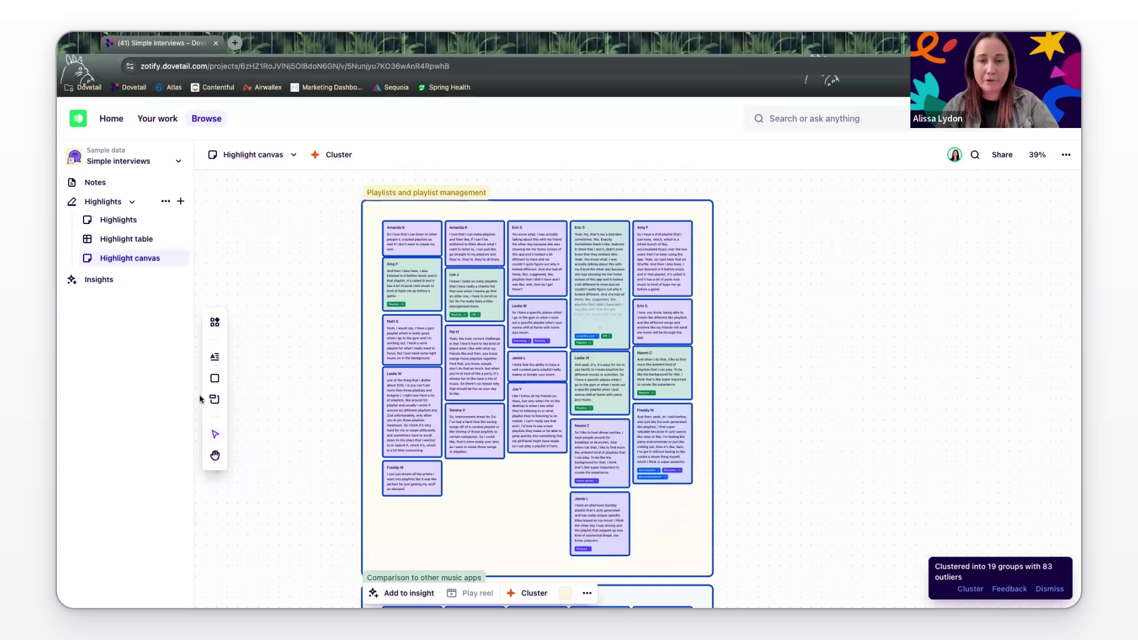
# Step: Move the "I can just dream all the artists" card and the gym playlist card out of the Playlists and playlist management group
pyautogui.scroll(-2, 200, 398)
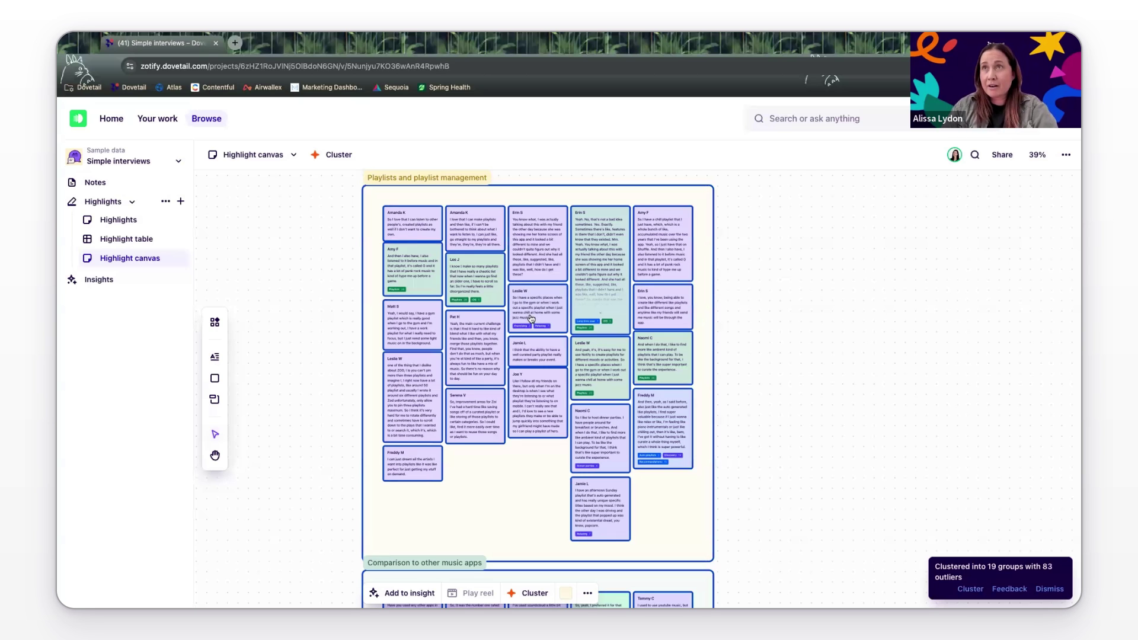
pyautogui.scroll(1, 532, 320)
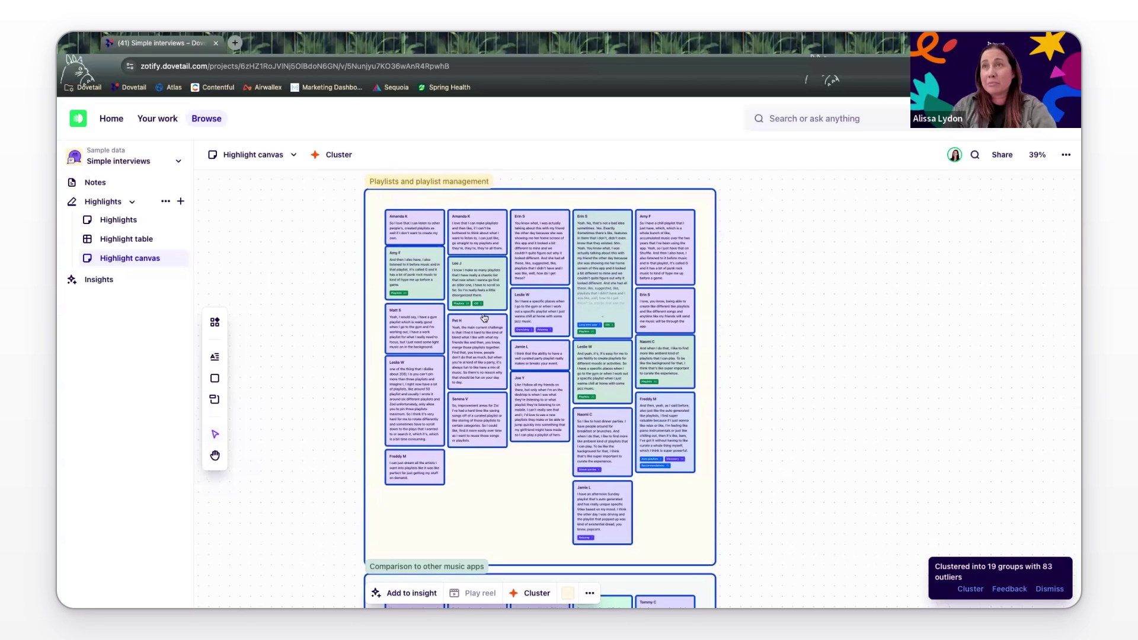
pyautogui.scroll(1, 481, 313)
pyautogui.scroll(5, 481, 313)
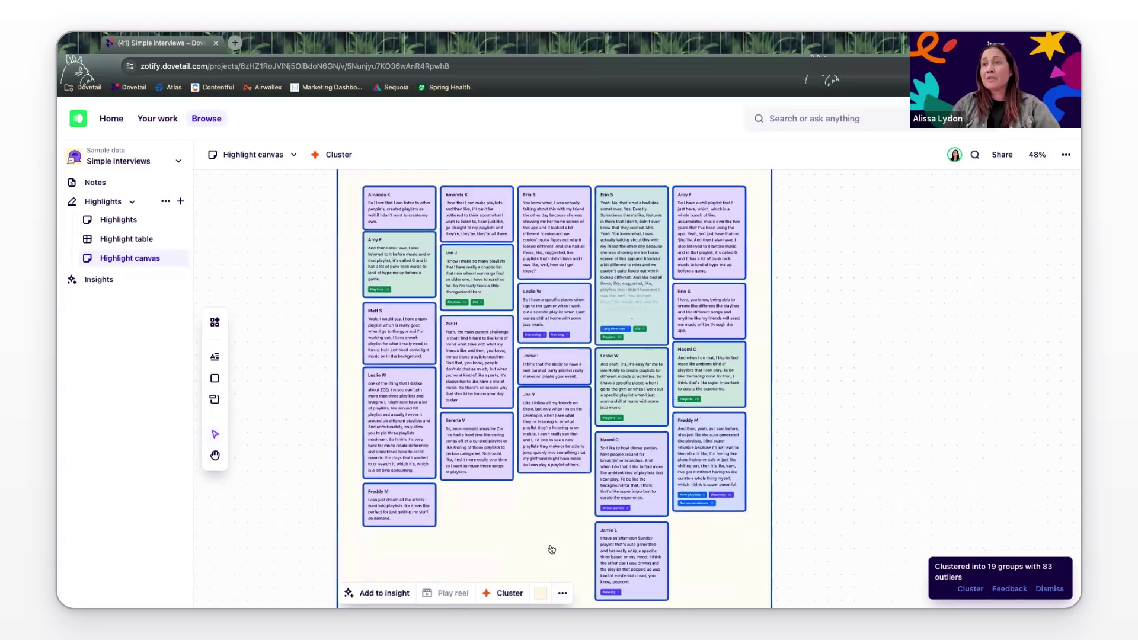
pyautogui.scroll(1, 556, 474)
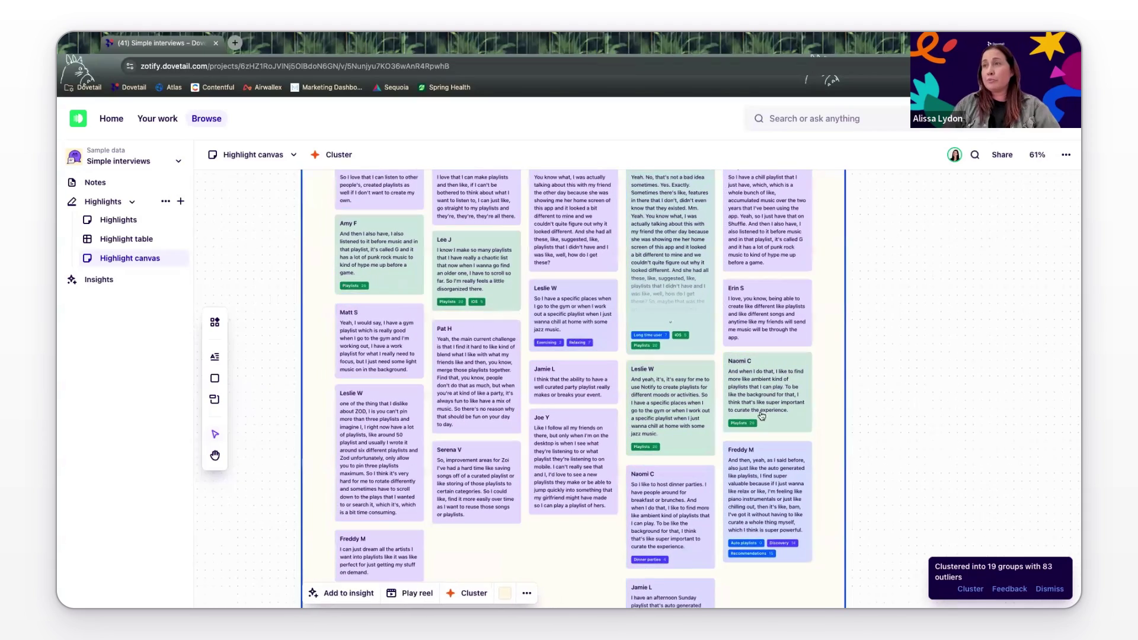
pyautogui.scroll(-2, 666, 341)
pyautogui.hscroll(-1, 638, 355)
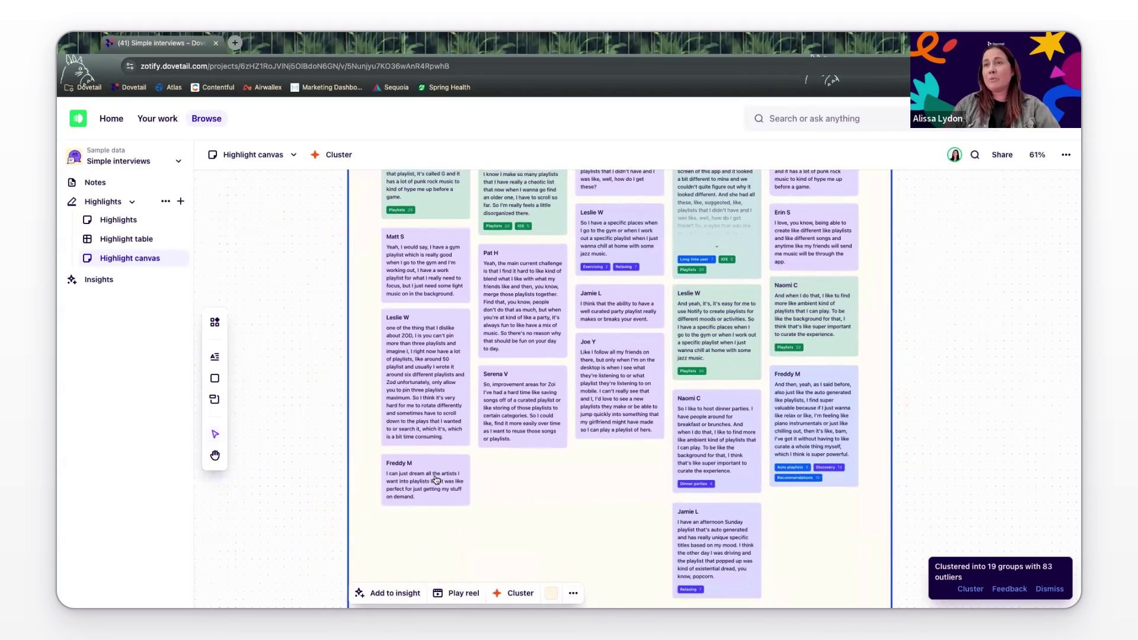
pyautogui.moveTo(453, 474); pyautogui.dragTo(280, 495)
pyautogui.moveTo(443, 246); pyautogui.dragTo(265, 251)
# Step: Select the Playlists and playlist management group and view its video reel options, closing them without downloading the reel
pyautogui.scroll(-5, 616, 332)
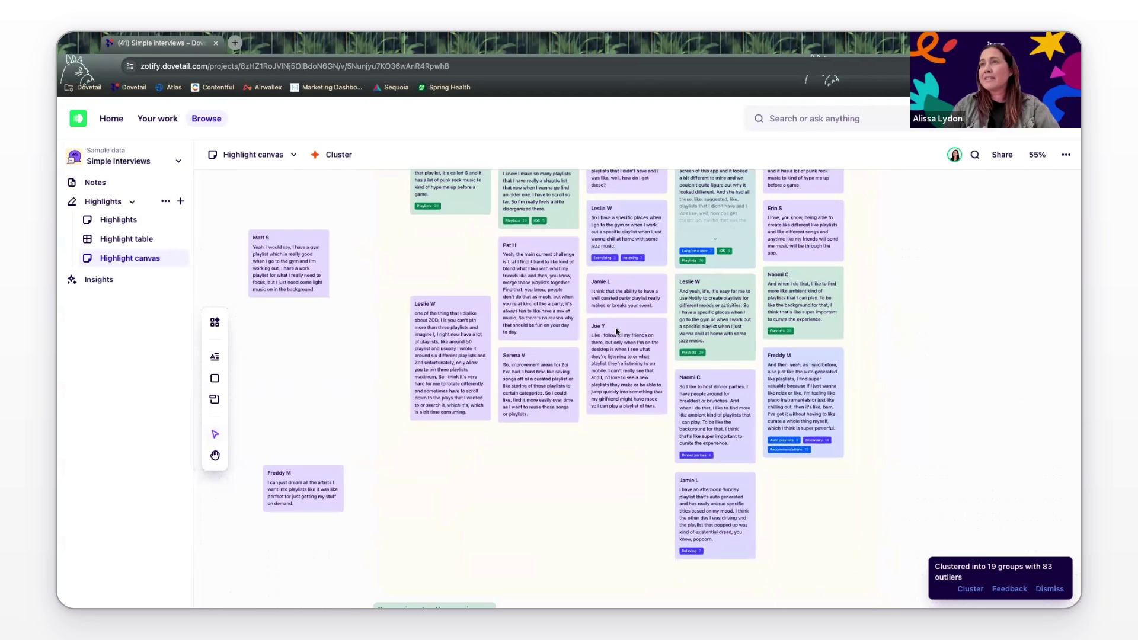
pyautogui.scroll(-1, 614, 332)
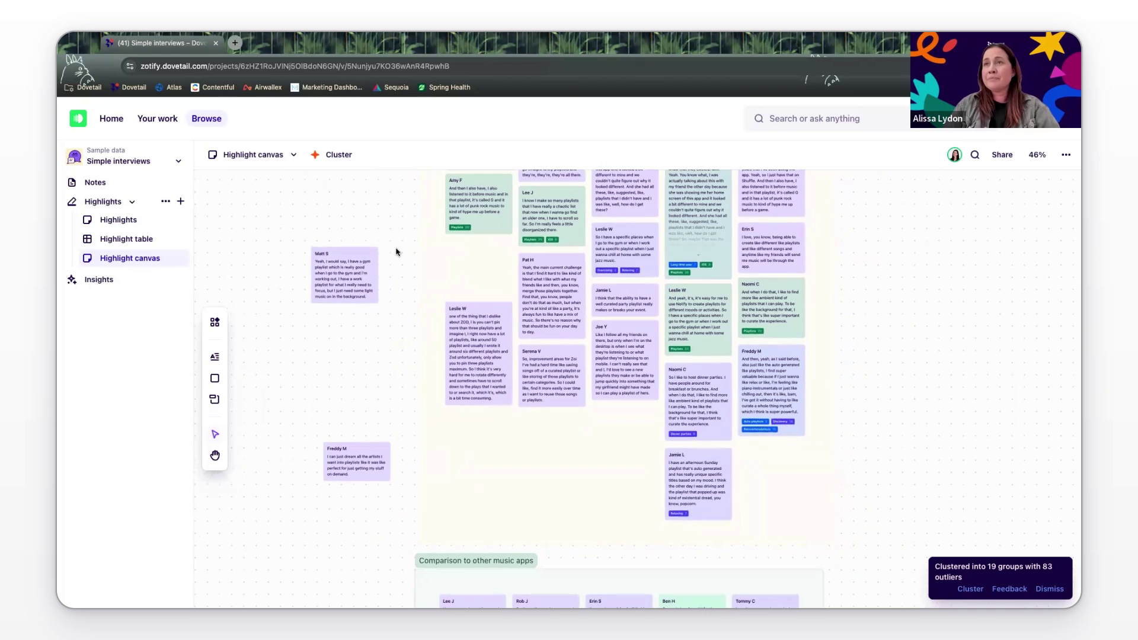
pyautogui.scroll(1, 450, 248)
pyautogui.hscroll(1, 485, 249)
pyautogui.scroll(2, 485, 248)
pyautogui.click(493, 303)
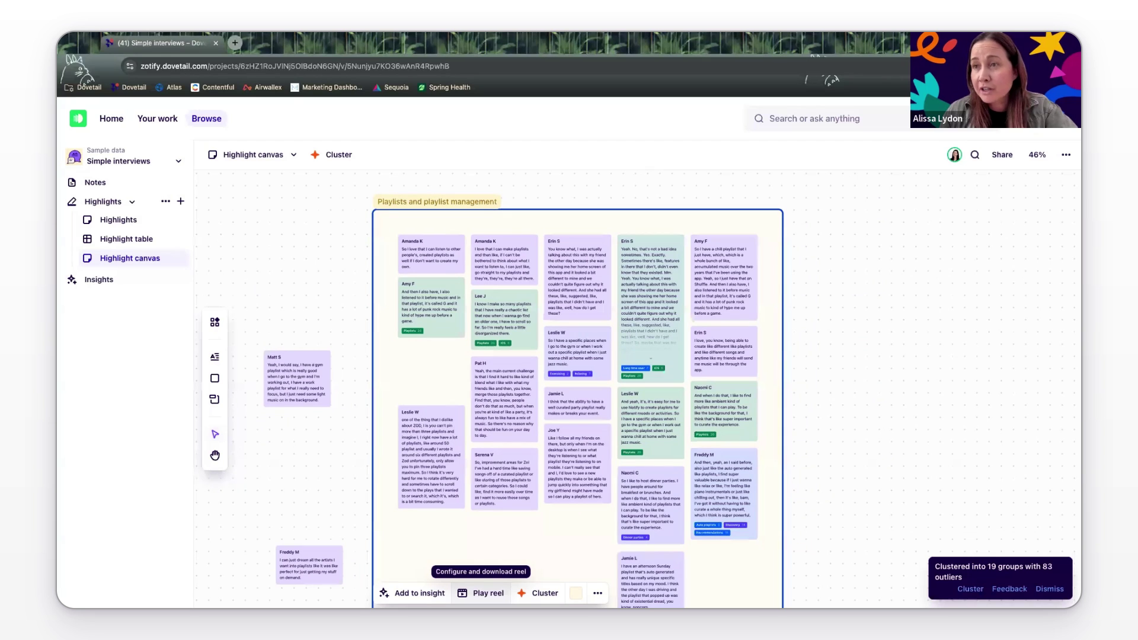
pyautogui.click(482, 593)
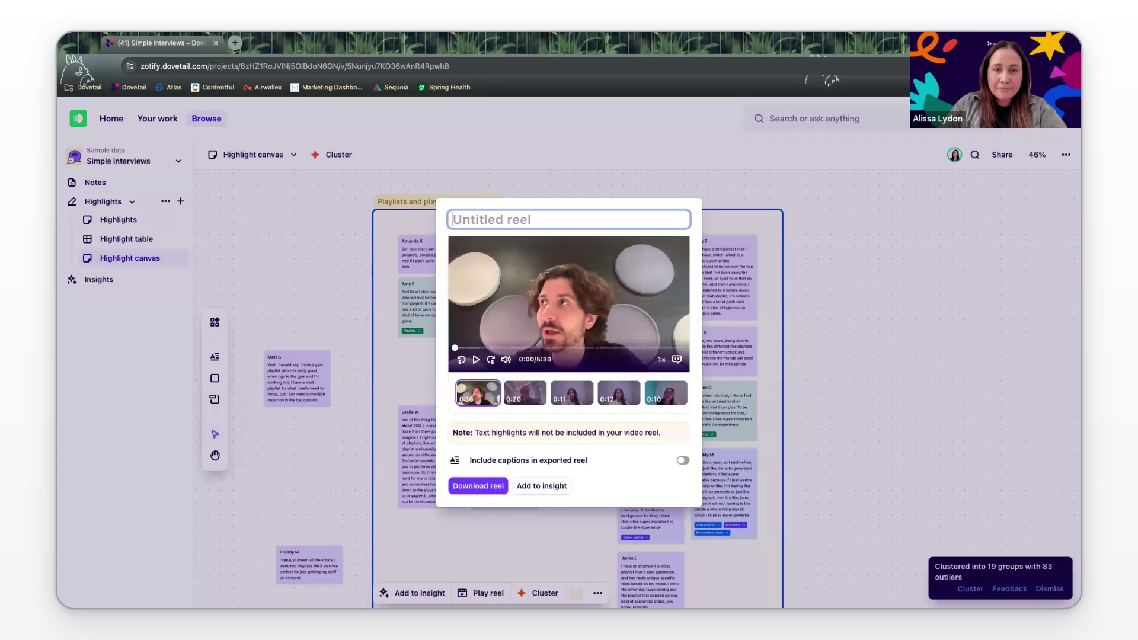
pyautogui.click(499, 570)
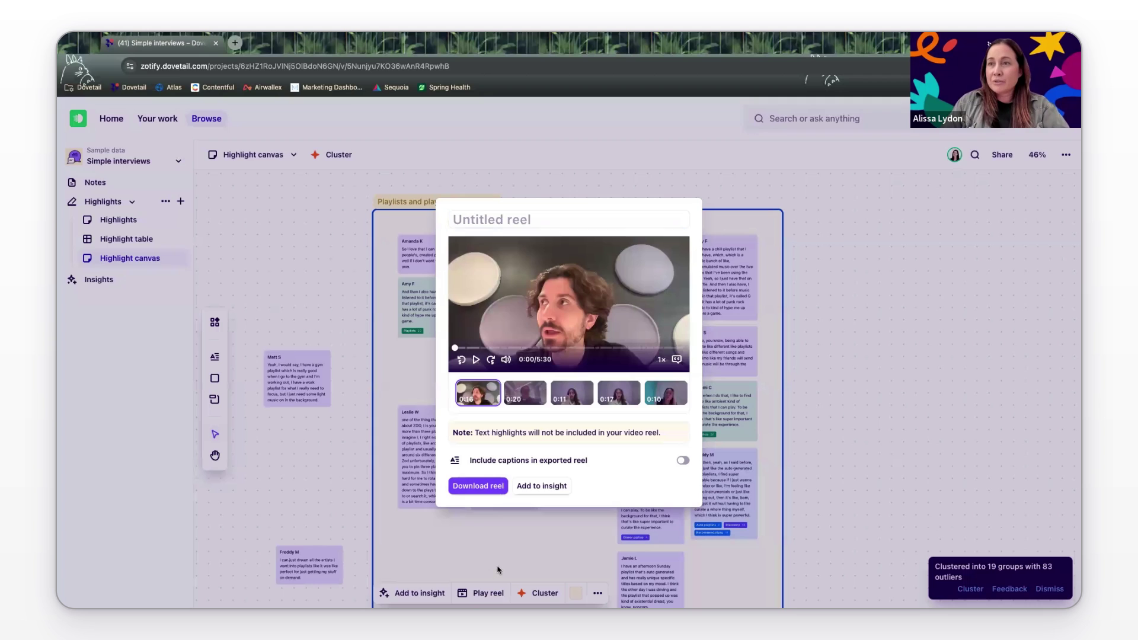
pyautogui.click(499, 569)
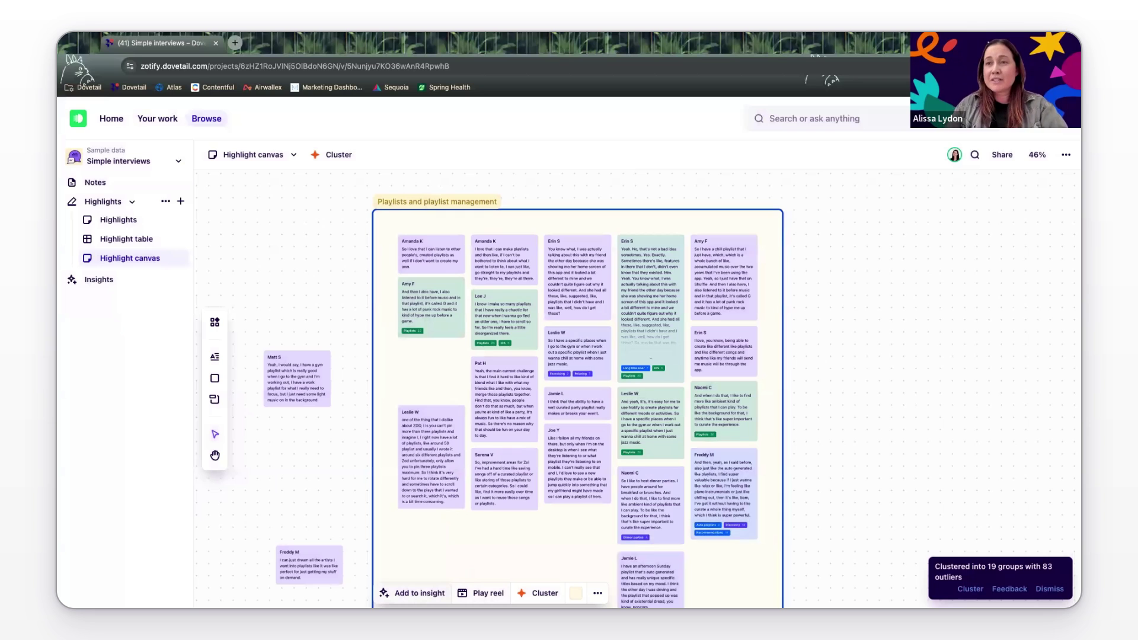
# Step: Add the Playlists and playlist management group to a new insight named "Playlist experience" in the Simple interviews project
pyautogui.click(414, 593)
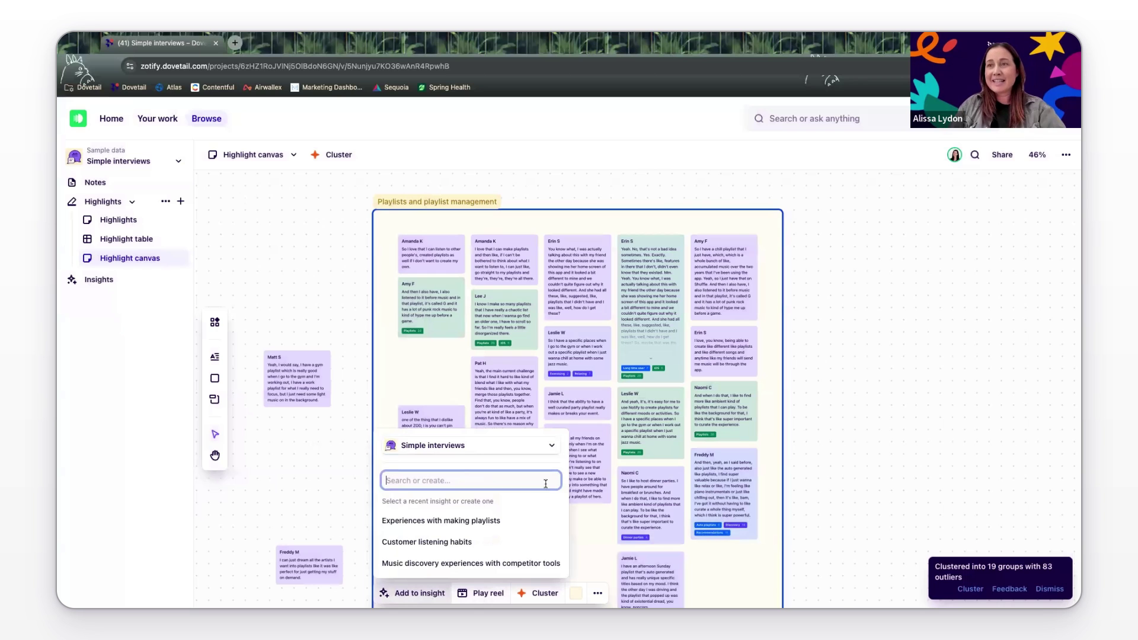
pyautogui.write('Plalist')
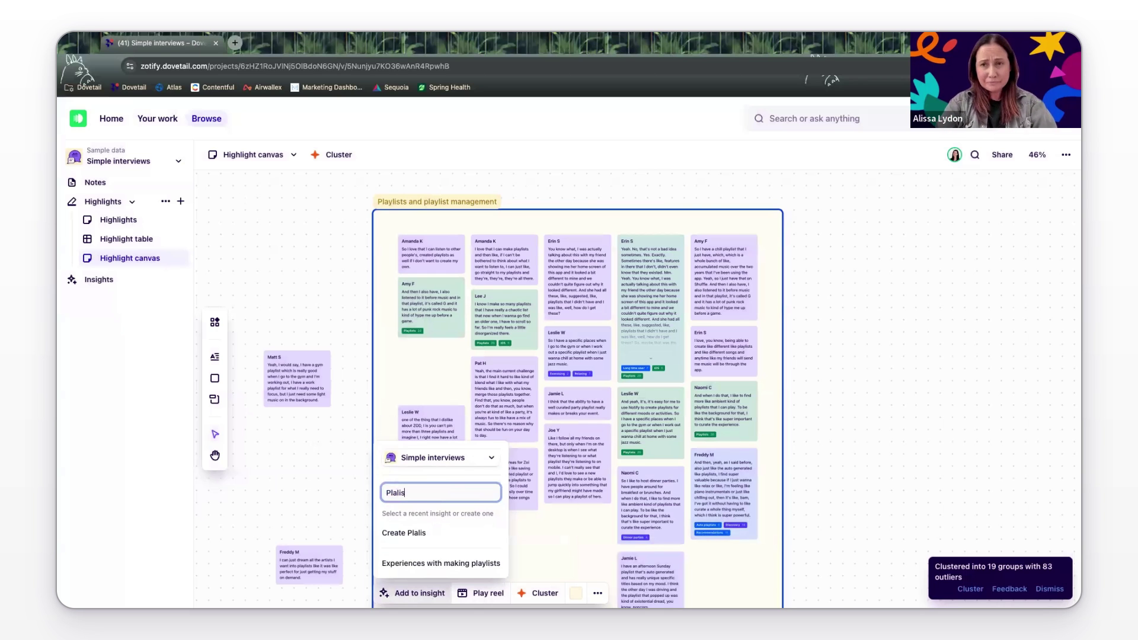
pyautogui.press('BackSpace')
pyautogui.press('BackSpace')
pyautogui.write('ylist experience')
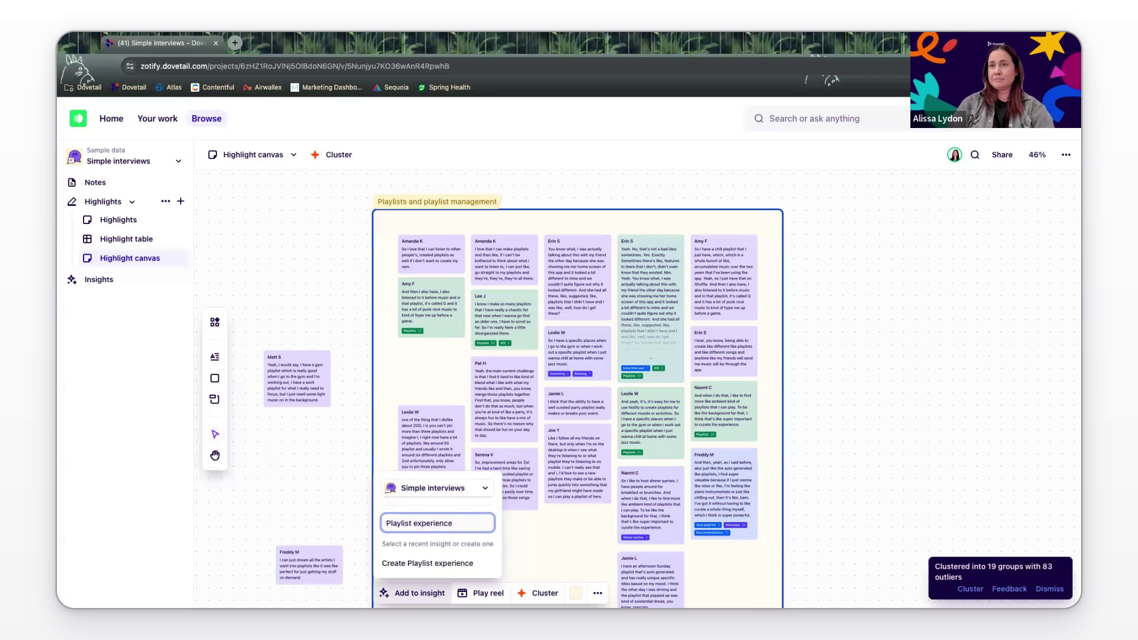
pyautogui.click(440, 565)
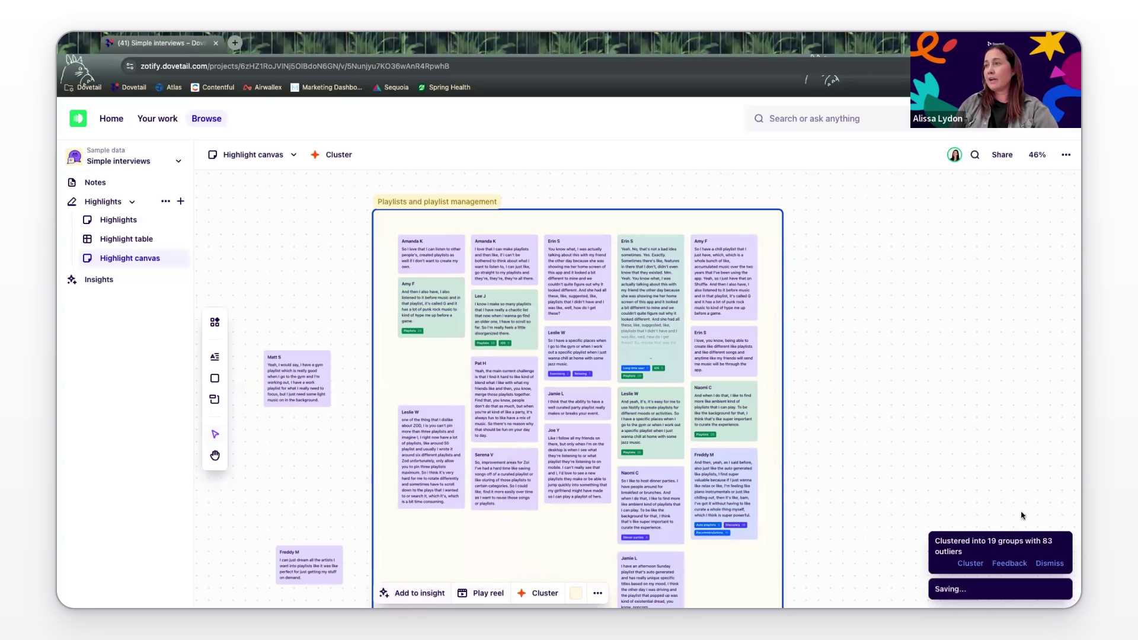
pyautogui.scroll(5, 682, 525)
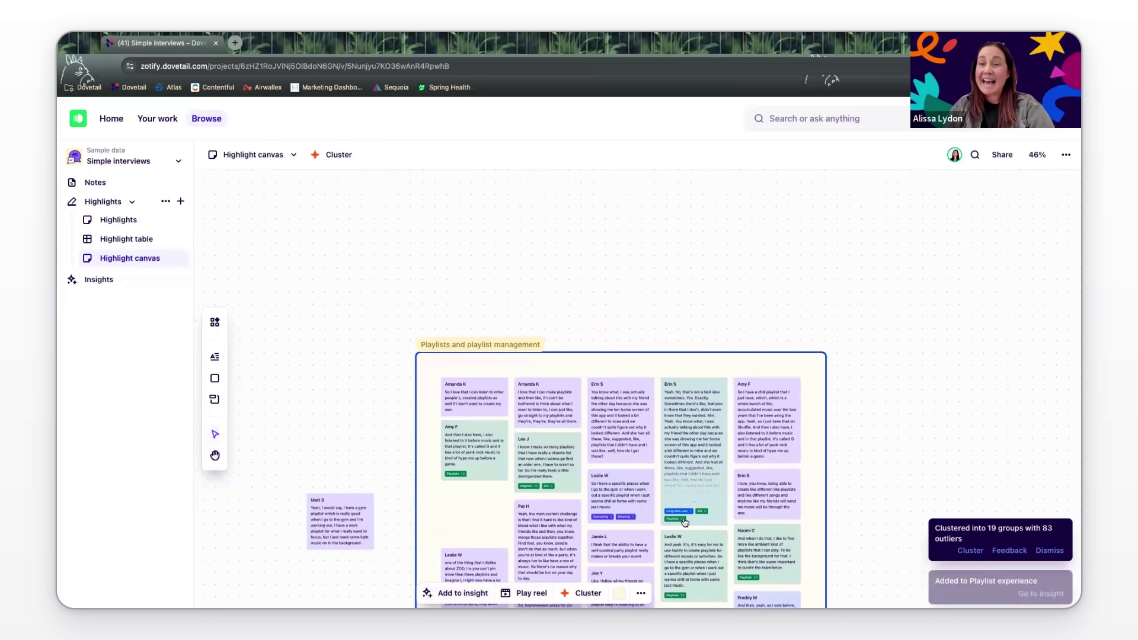
pyautogui.scroll(-5, 684, 522)
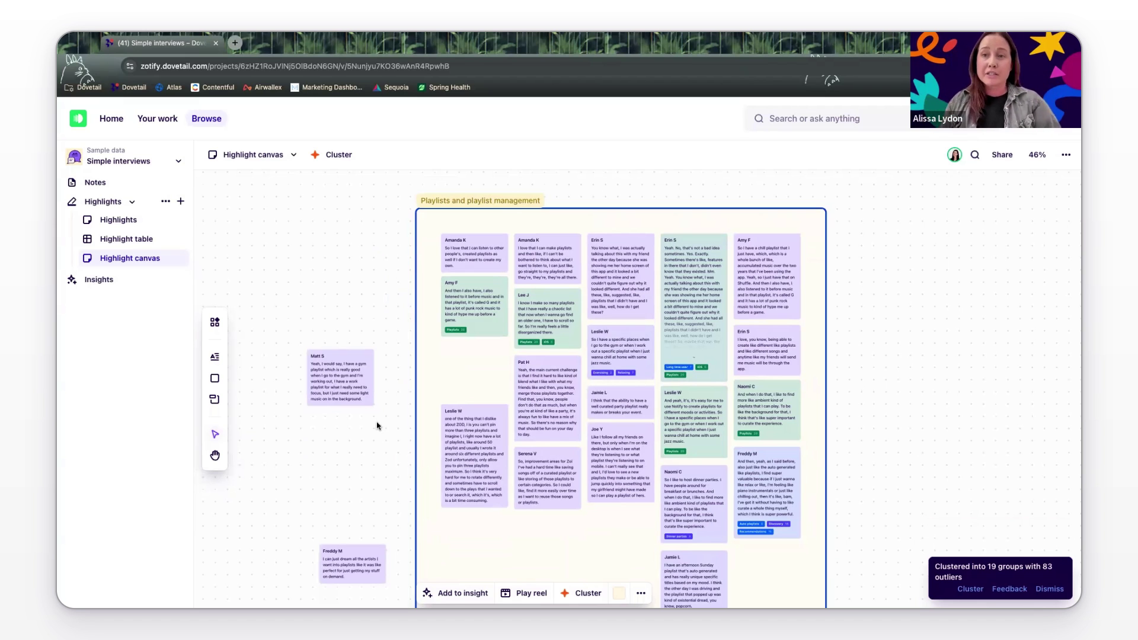
# Step: Open the Playlist experience draft from the project's insights and review its embedded video reel
pyautogui.click(105, 282)
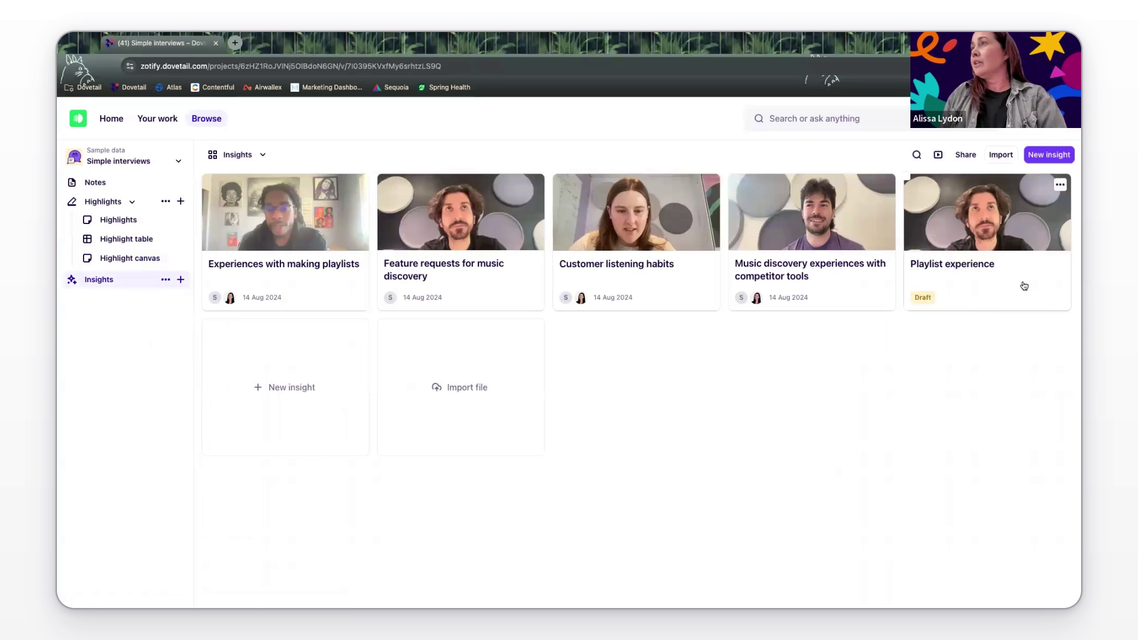
pyautogui.click(993, 266)
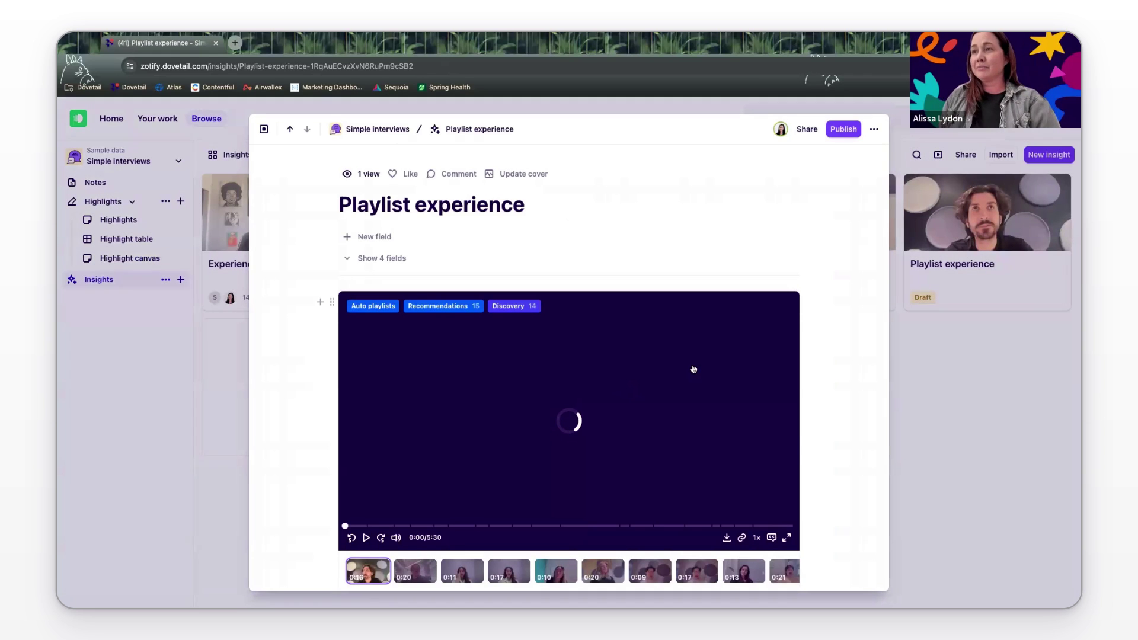
pyautogui.scroll(-3, 690, 362)
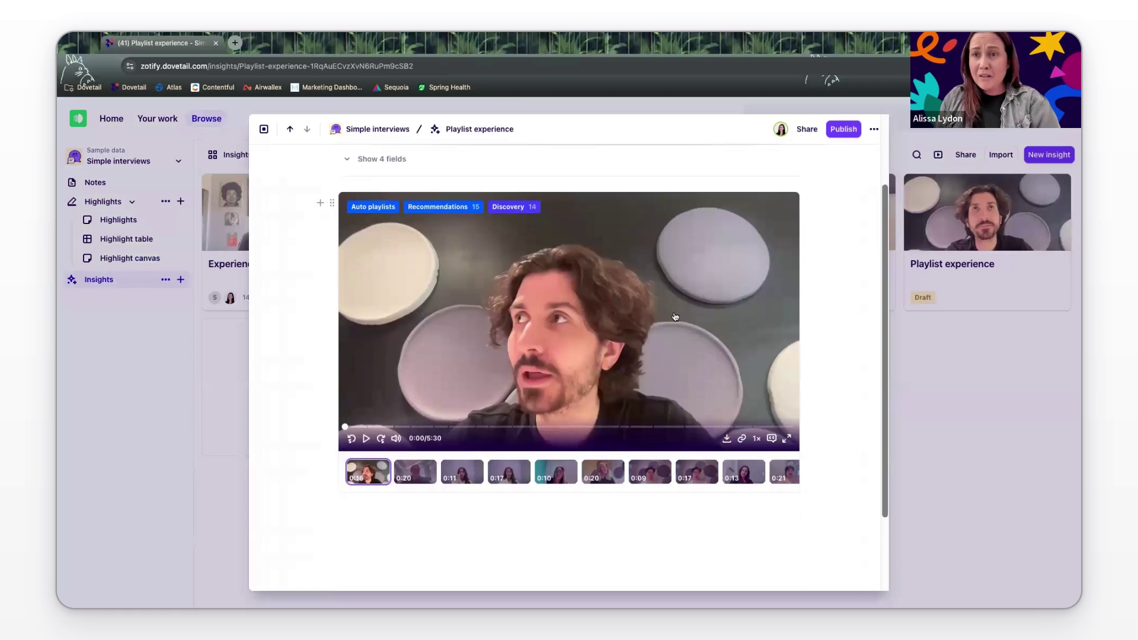
pyautogui.scroll(-1, 483, 365)
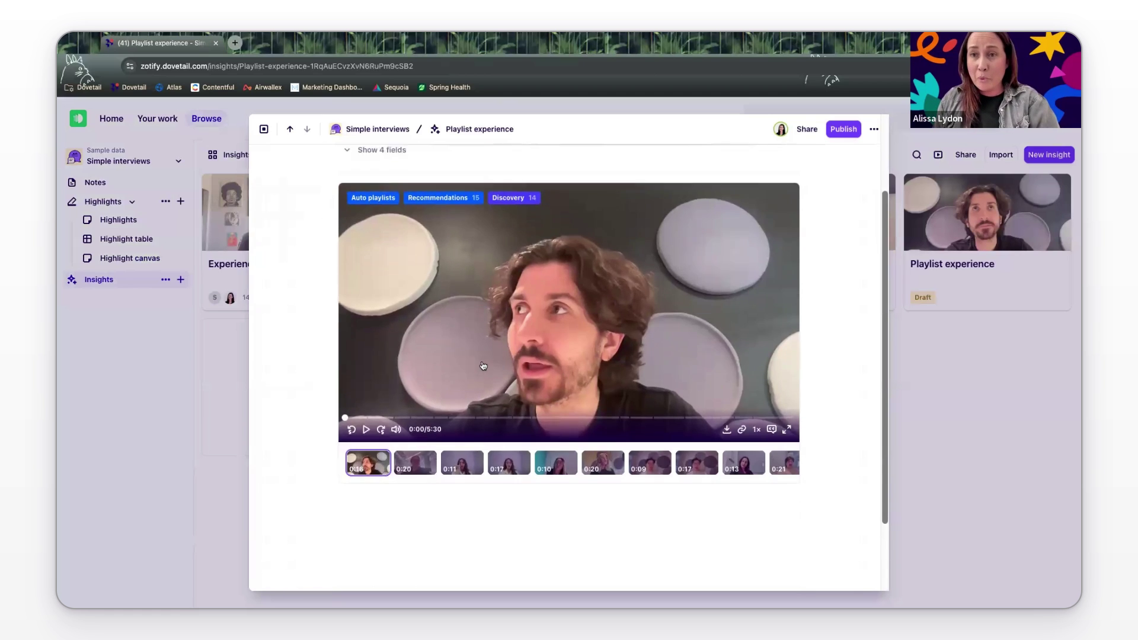
pyautogui.scroll(-2, 483, 365)
pyautogui.scroll(3, 483, 365)
pyautogui.scroll(-3, 483, 364)
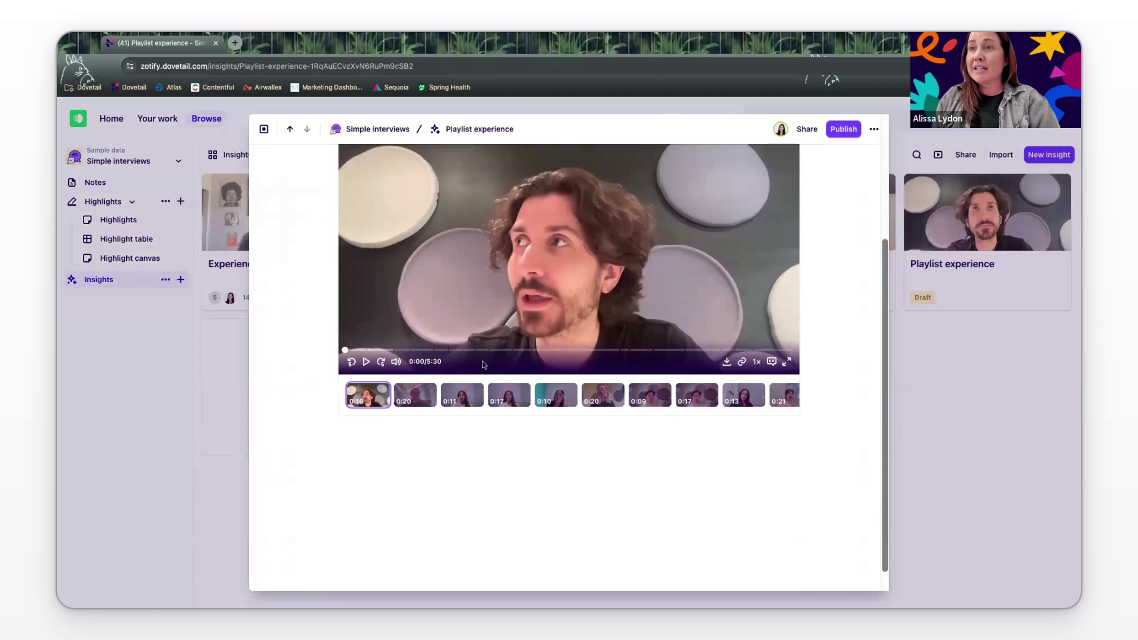
# Step: Bring up the references picker from the empty line below the reel and remove its Simple interviews project filter
pyautogui.click(365, 431)
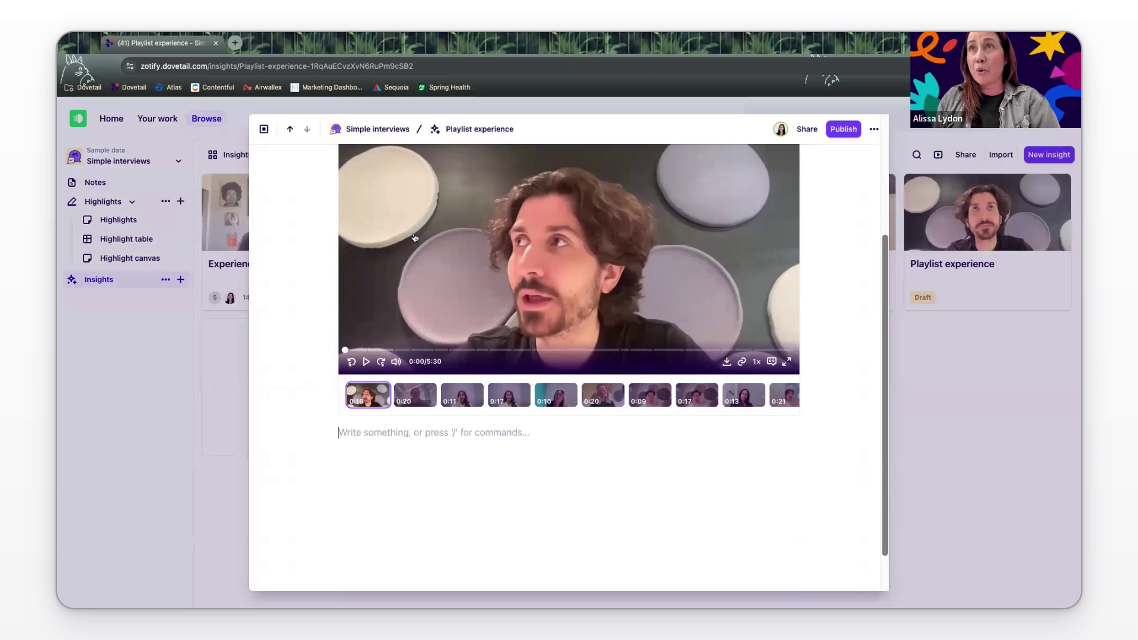
pyautogui.write('/ref')
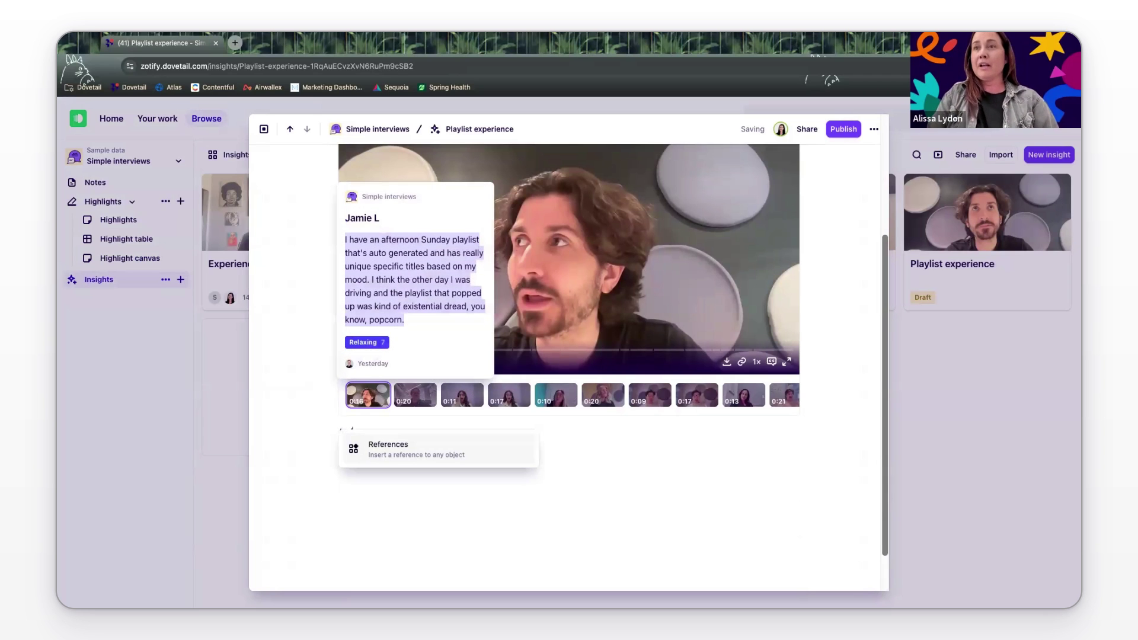
pyautogui.press('Return')
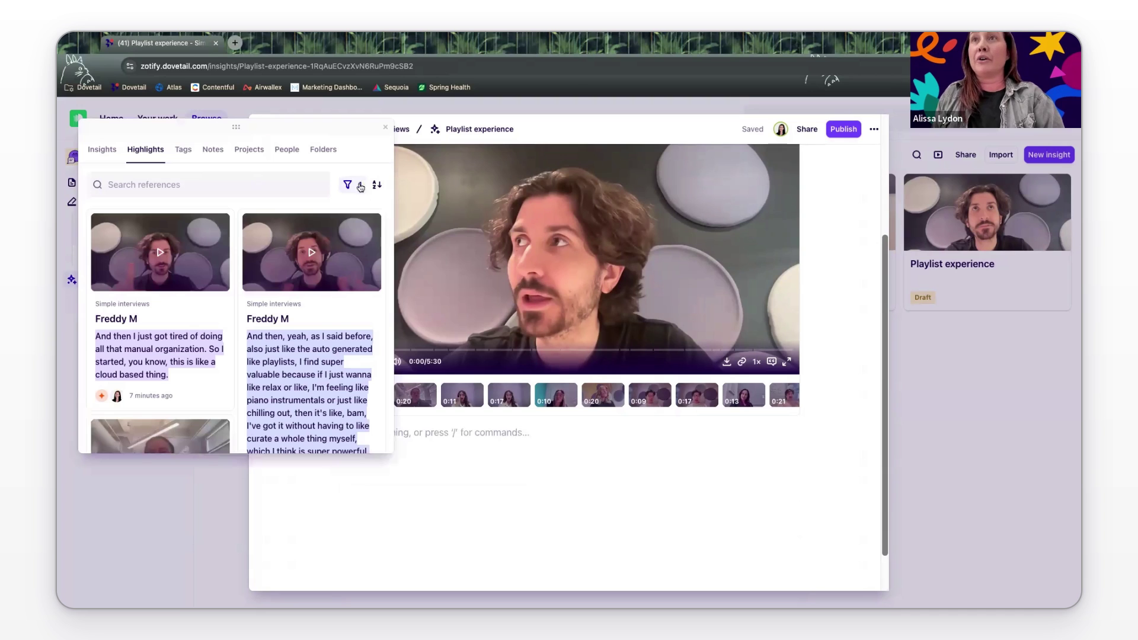
pyautogui.click(349, 185)
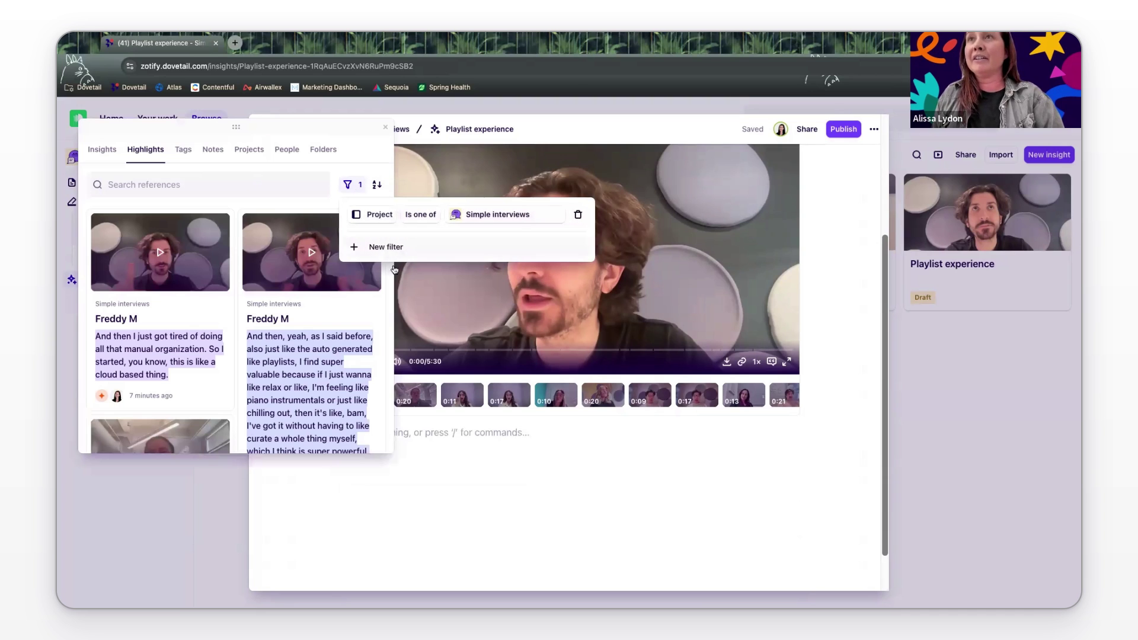
pyautogui.click(580, 216)
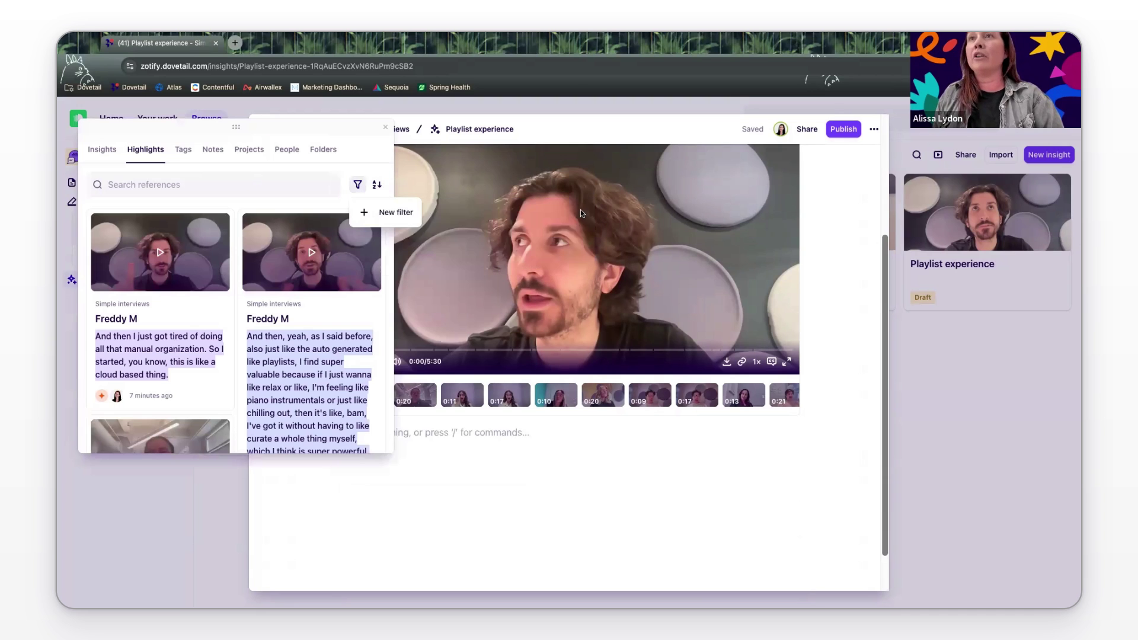
# Step: Add a blank Highlight content filter to the reference highlights and check which fields it can filter by
pyautogui.click(391, 214)
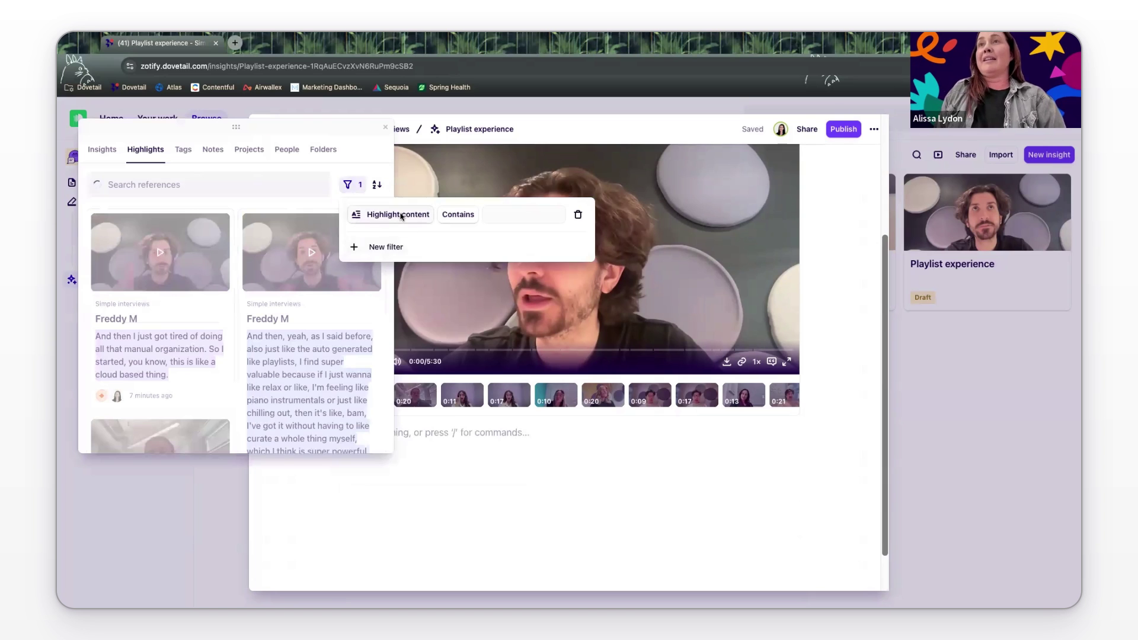
pyautogui.click(398, 215)
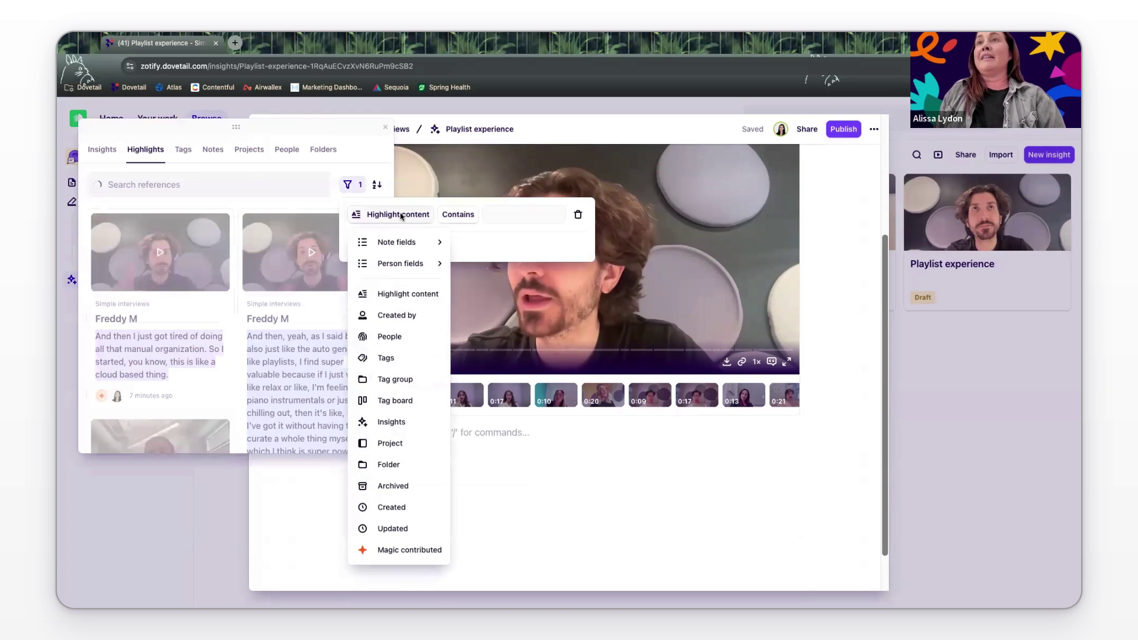
pyautogui.click(502, 215)
pyautogui.click(511, 215)
pyautogui.click(405, 215)
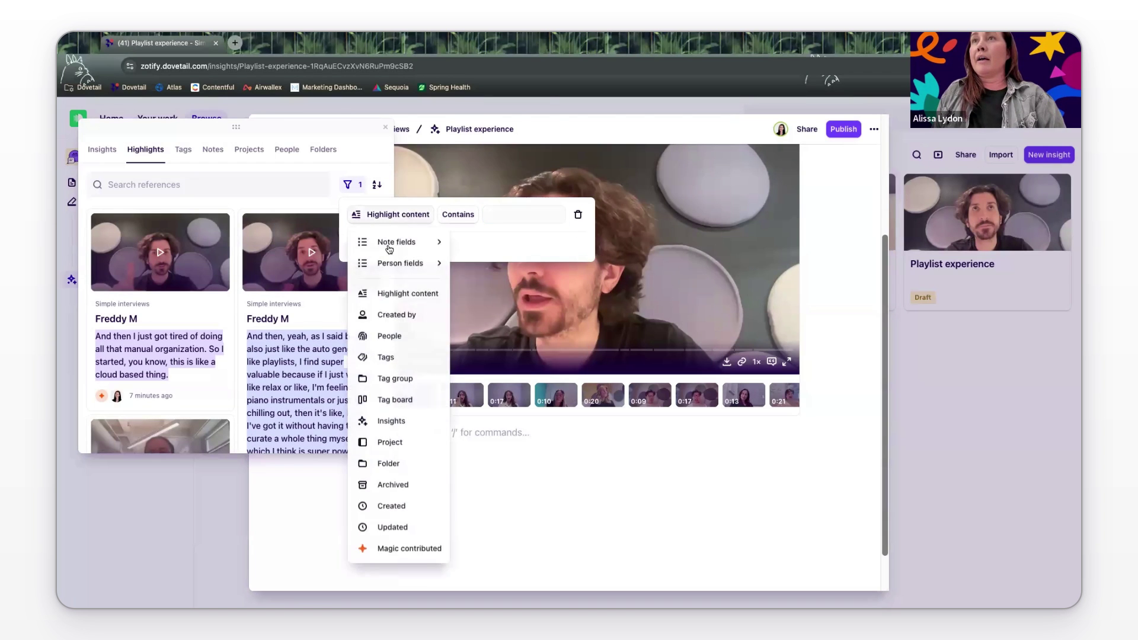
pyautogui.click(566, 243)
# Step: Add a second filter that limits the reference highlights to those whose Tags is one of Playlists, using the 20-highlight tag
pyautogui.click(401, 248)
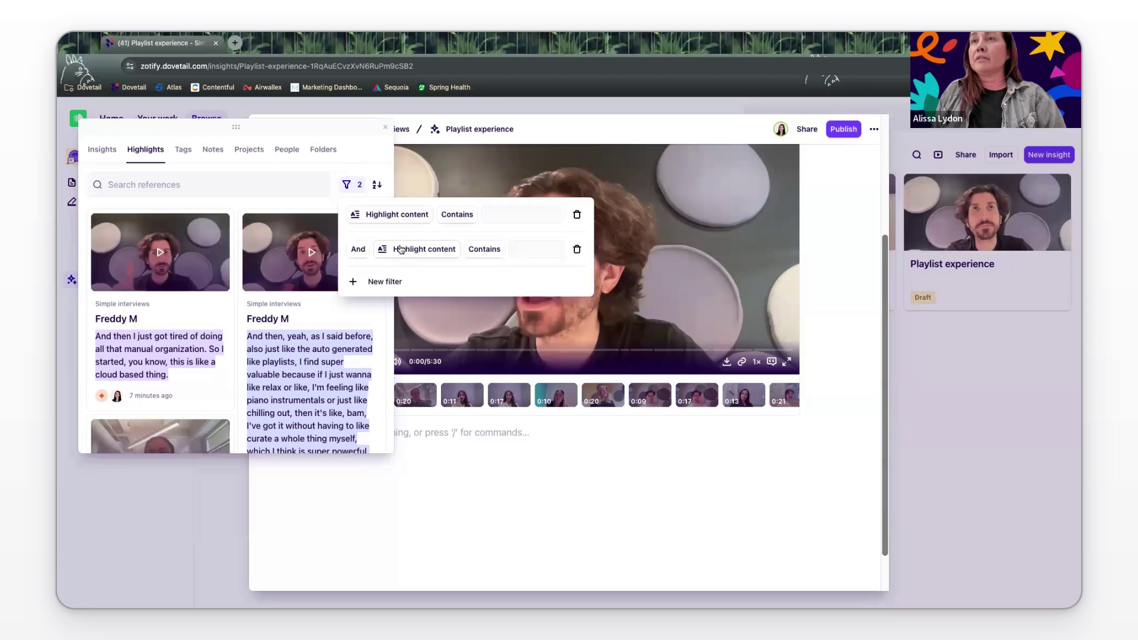
pyautogui.click(442, 250)
pyautogui.scroll(-1, 440, 418)
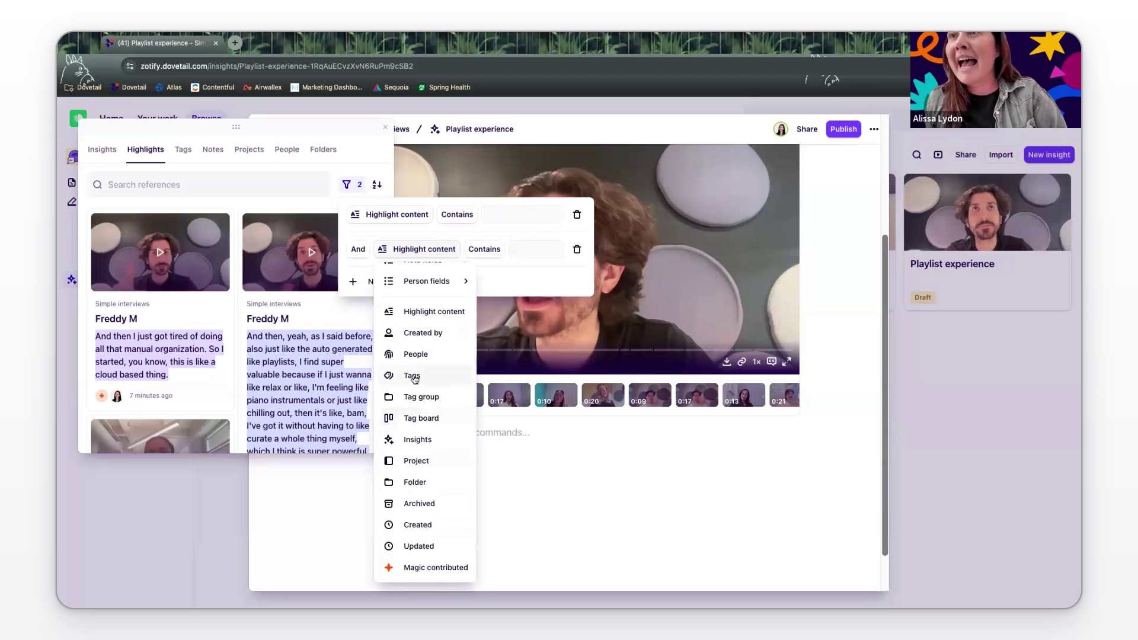
pyautogui.click(437, 379)
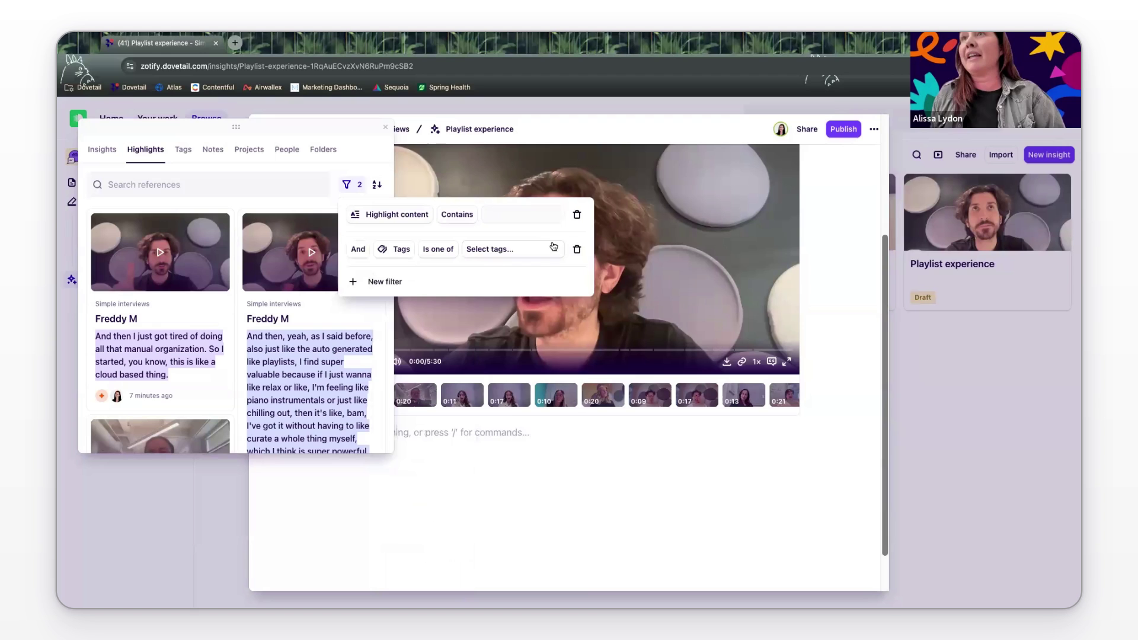
pyautogui.click(495, 250)
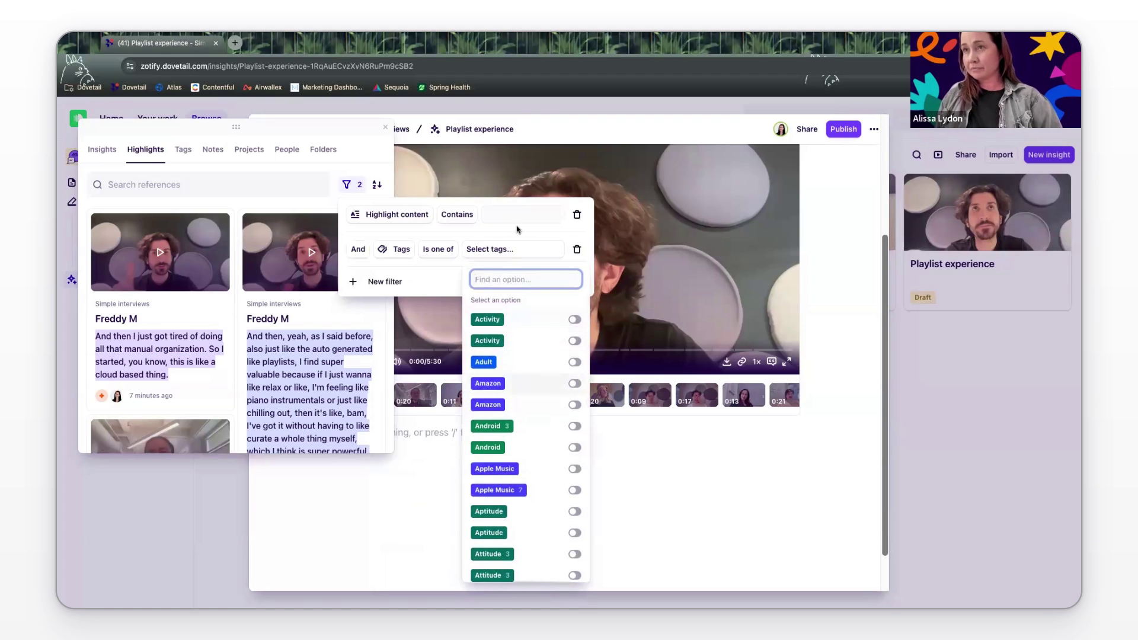
pyautogui.write('play')
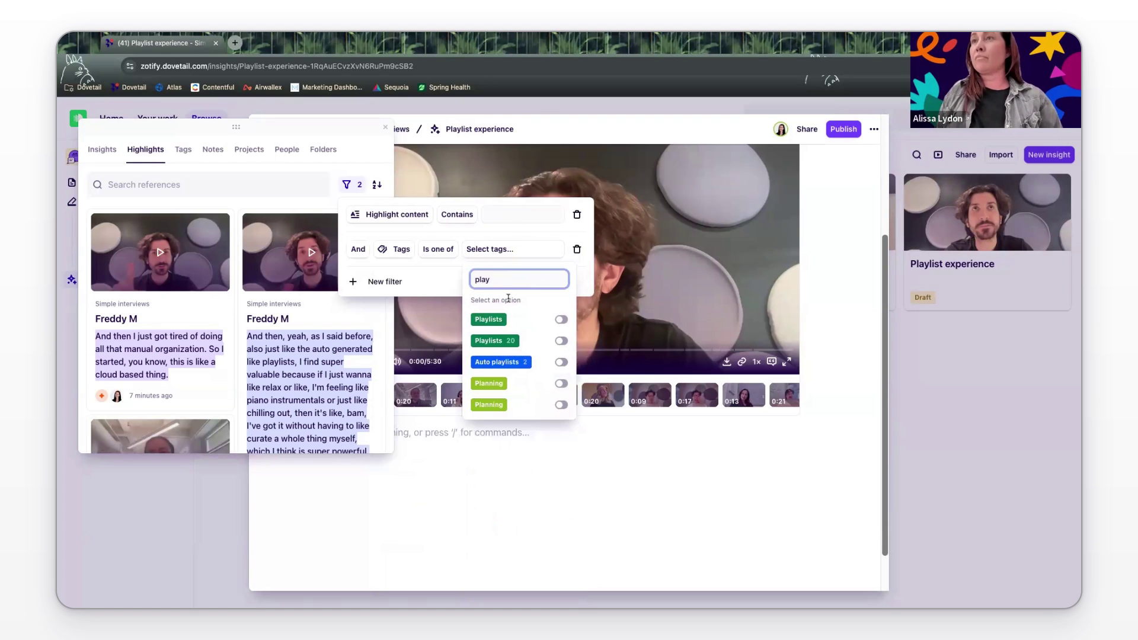
pyautogui.click(561, 341)
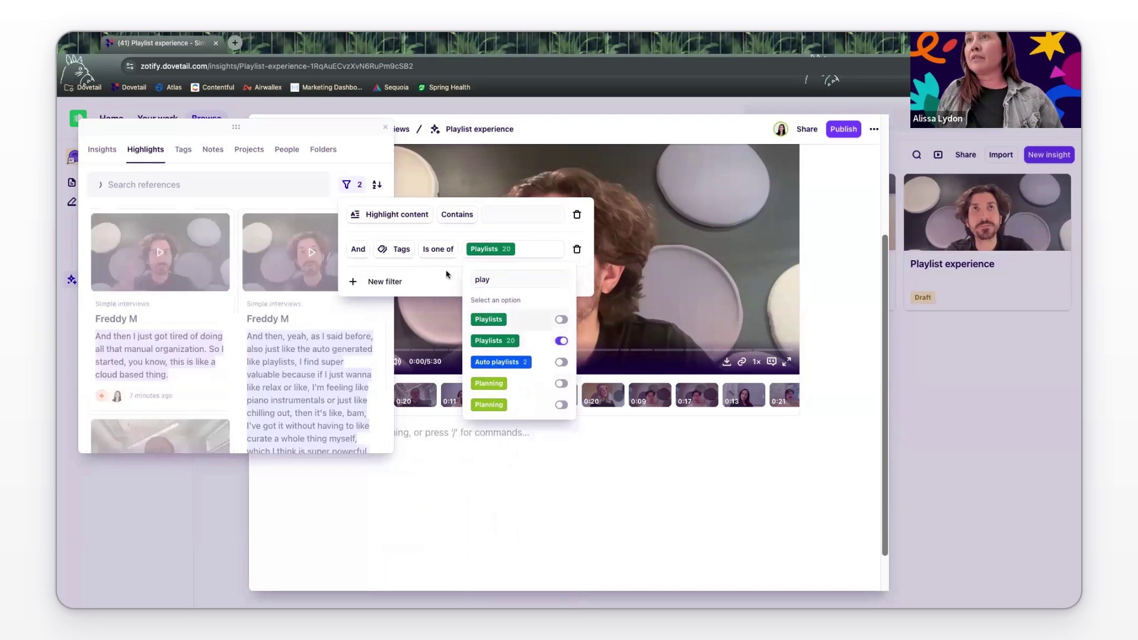
pyautogui.click(425, 279)
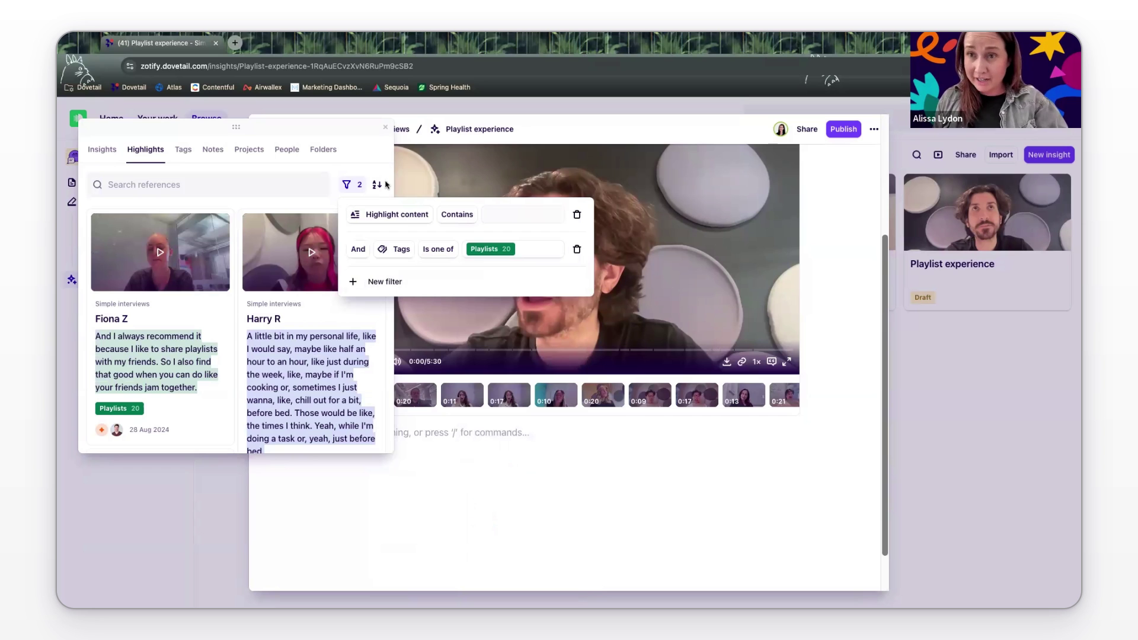
# Step: Browse the highlights tagged Playlists and return to the insight without inserting any reference
pyautogui.click(318, 209)
pyautogui.scroll(-3, 297, 278)
pyautogui.scroll(-7, 281, 300)
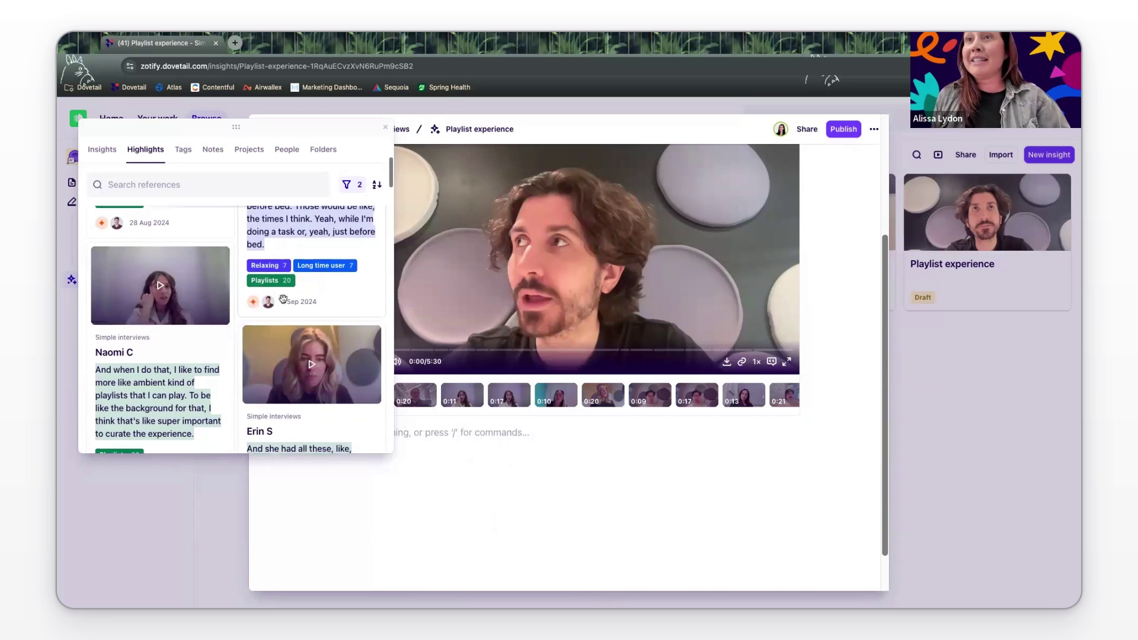
pyautogui.scroll(-2, 285, 294)
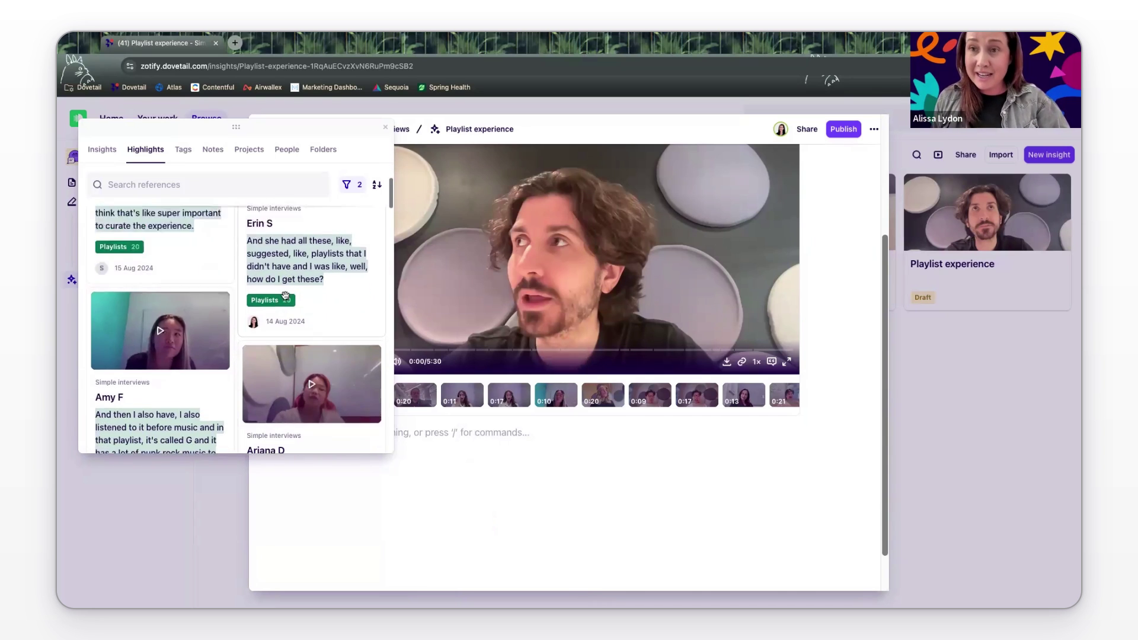
pyautogui.scroll(-6, 285, 295)
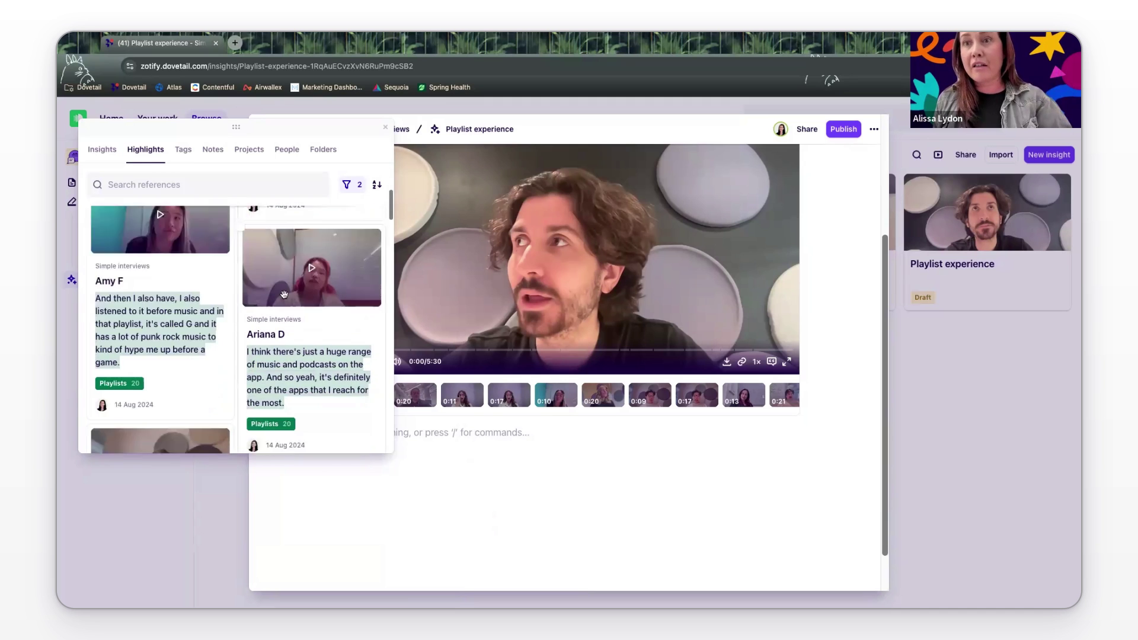
pyautogui.scroll(-10, 284, 294)
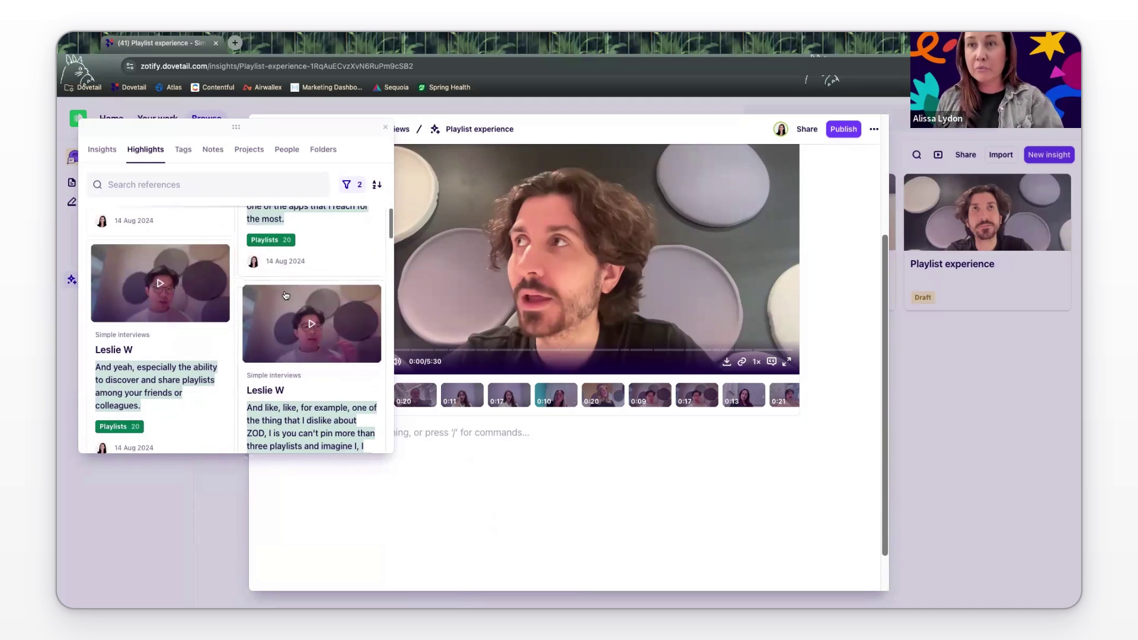
pyautogui.scroll(-6, 282, 279)
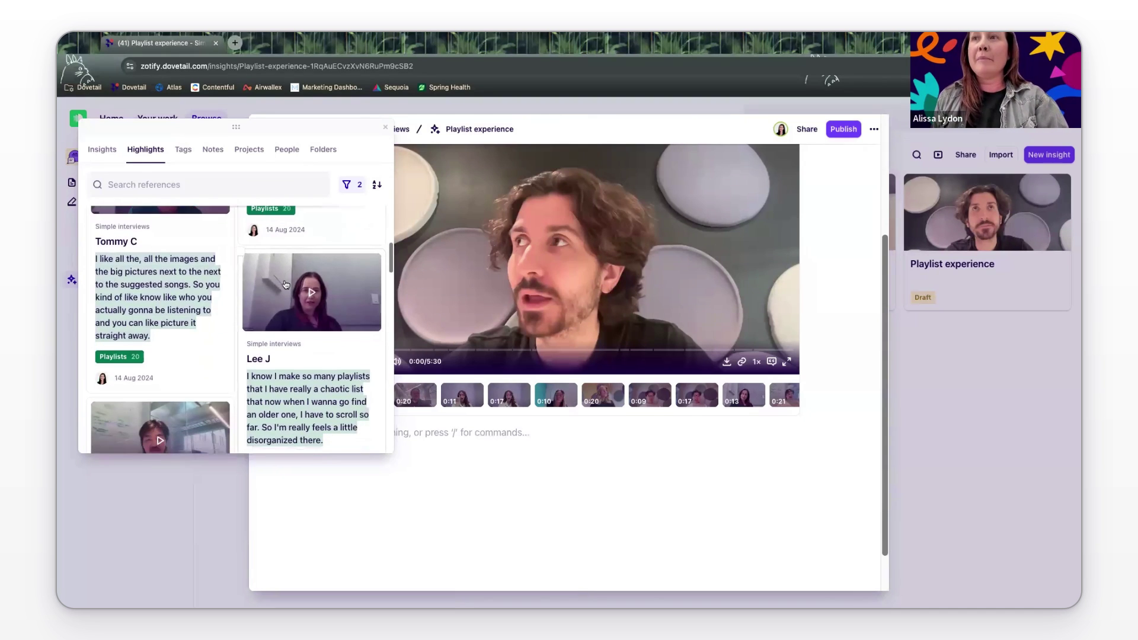
pyautogui.click(437, 431)
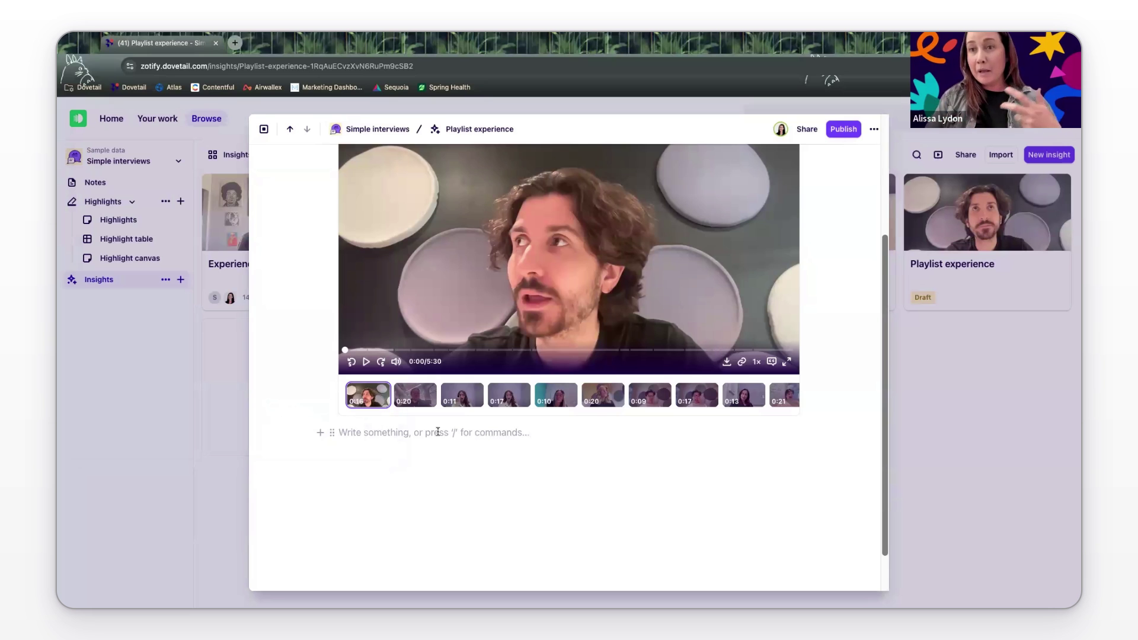
# Step: Insert a blank line above the highlight reel in the Playlist experience insight, run Summarize on it and close the insight
pyautogui.scroll(3, 454, 409)
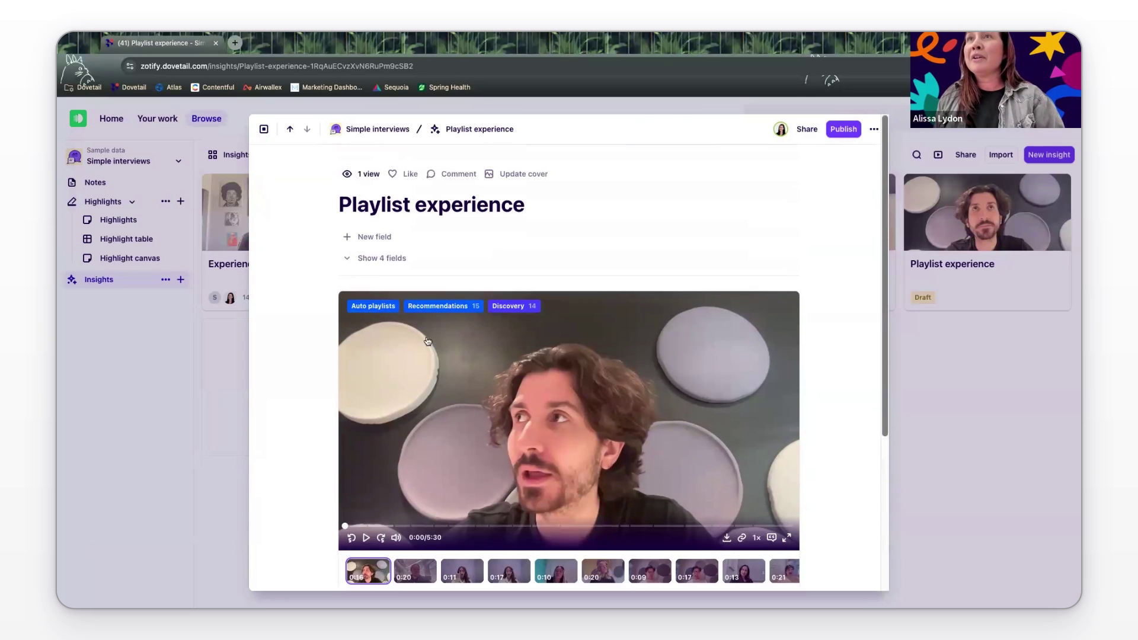
pyautogui.scroll(-1, 350, 290)
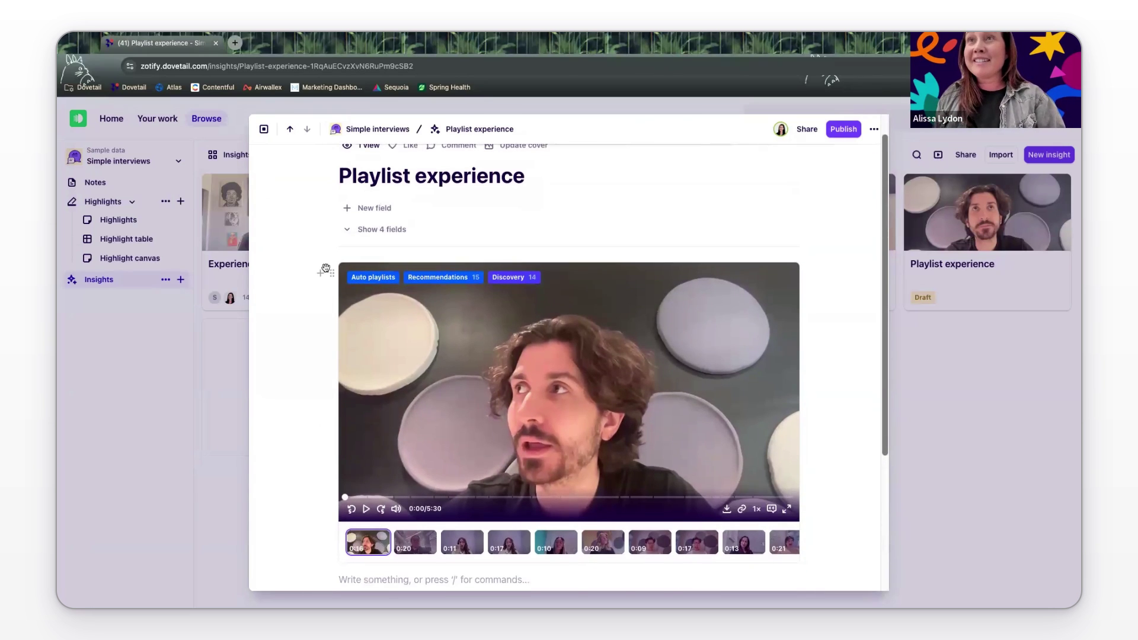
pyautogui.click(342, 252)
pyautogui.write('/su')
pyautogui.press('Return')
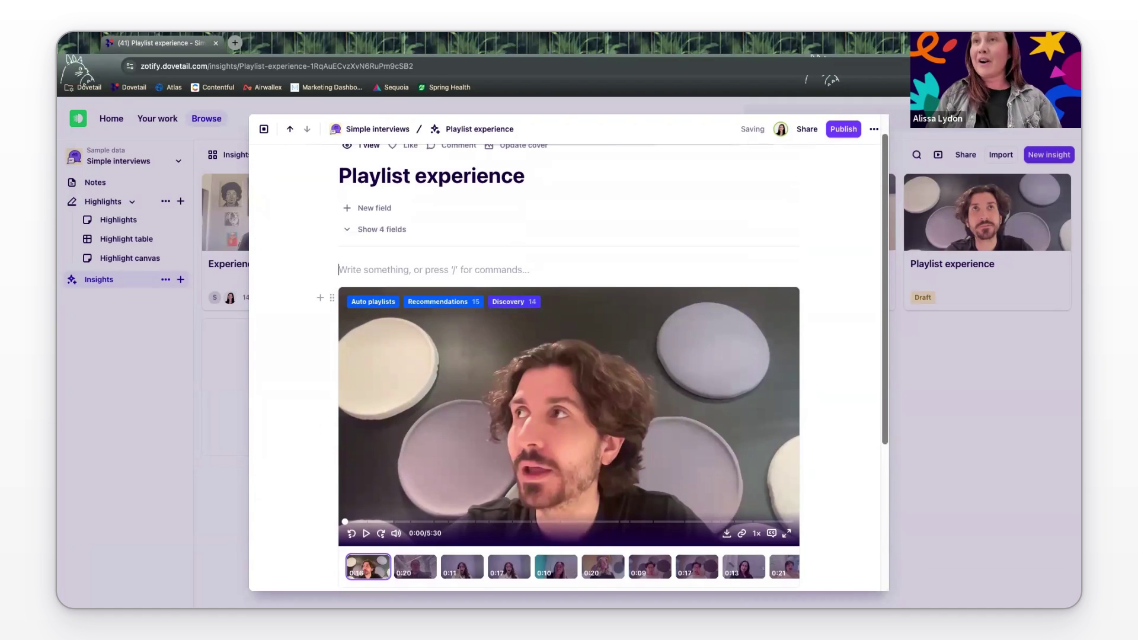
pyautogui.write('/su')
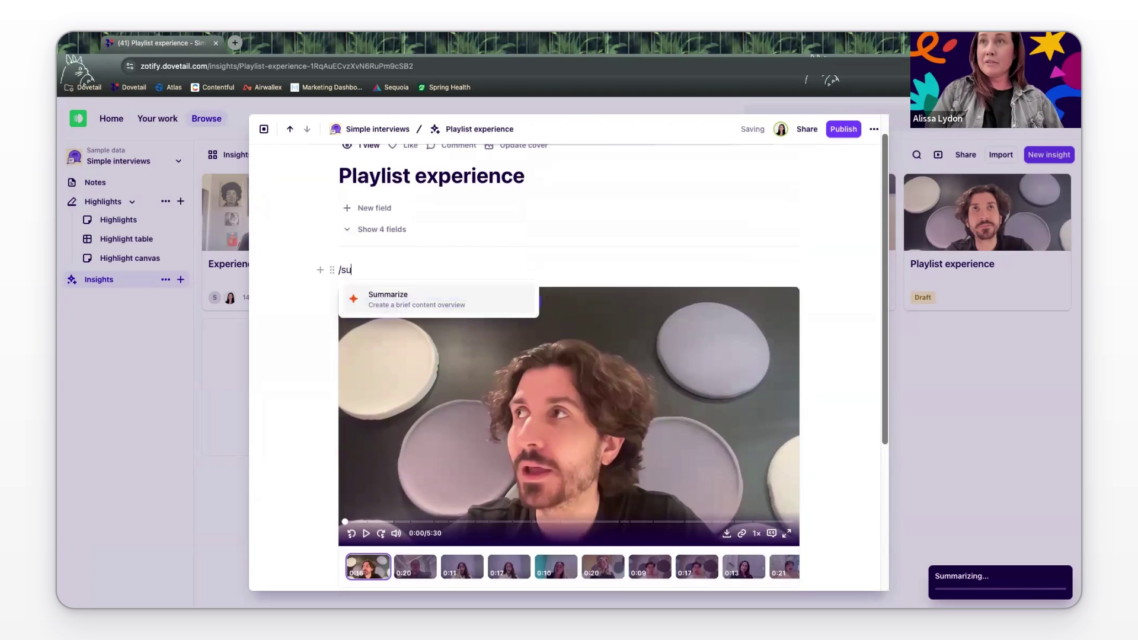
pyautogui.click(432, 298)
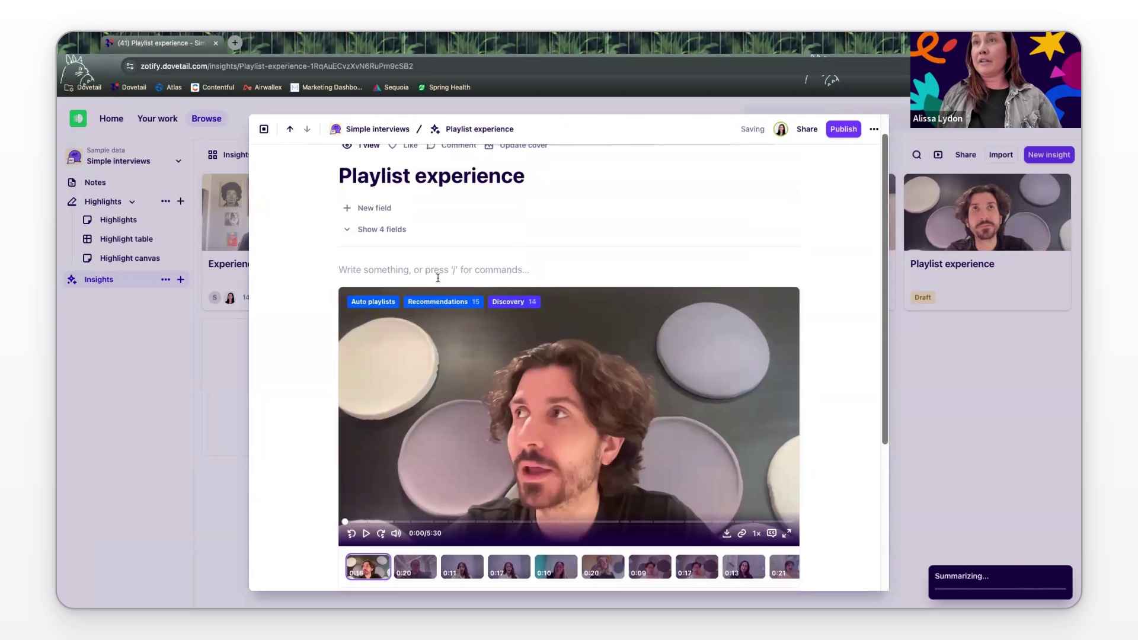
pyautogui.scroll(-2, 432, 288)
pyautogui.scroll(2, 430, 290)
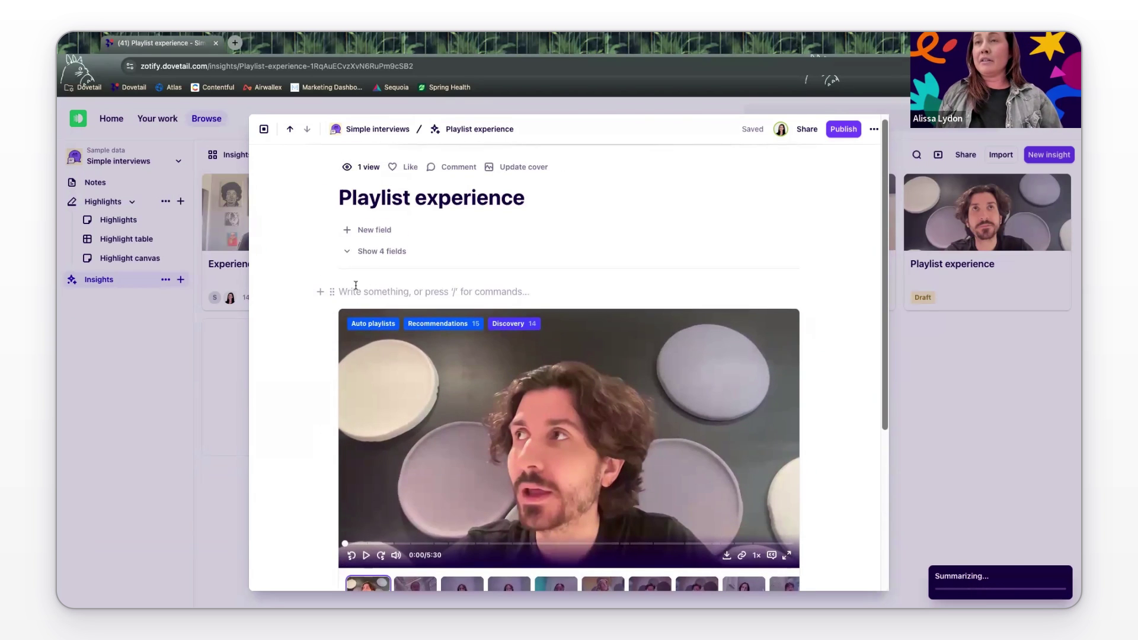
pyautogui.write('/summ')
pyautogui.press('Return')
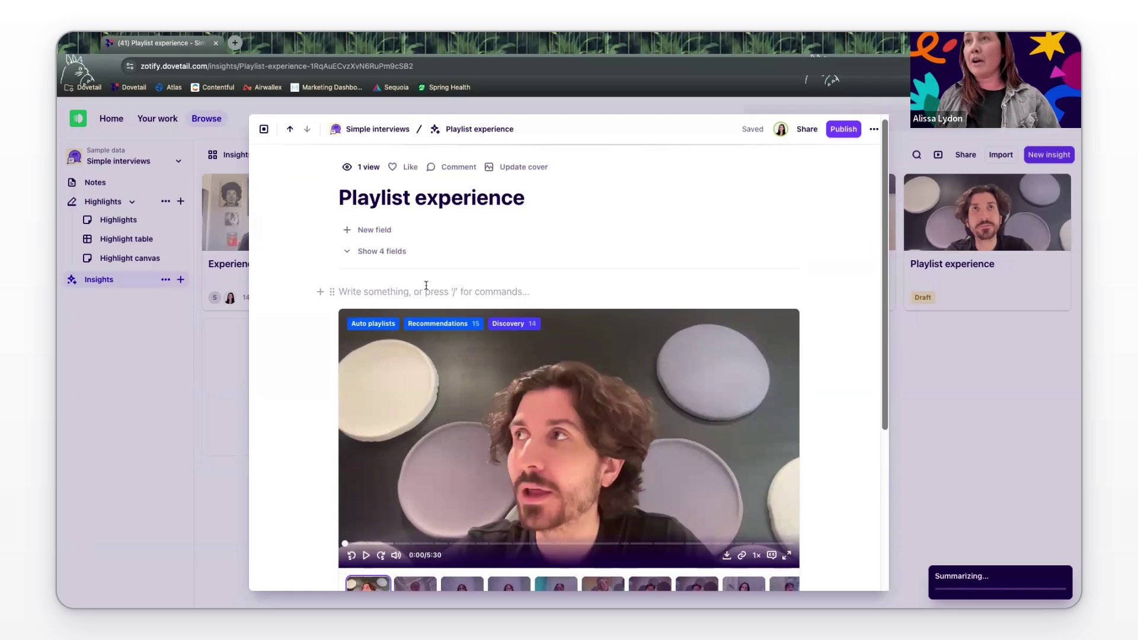
pyautogui.click(983, 408)
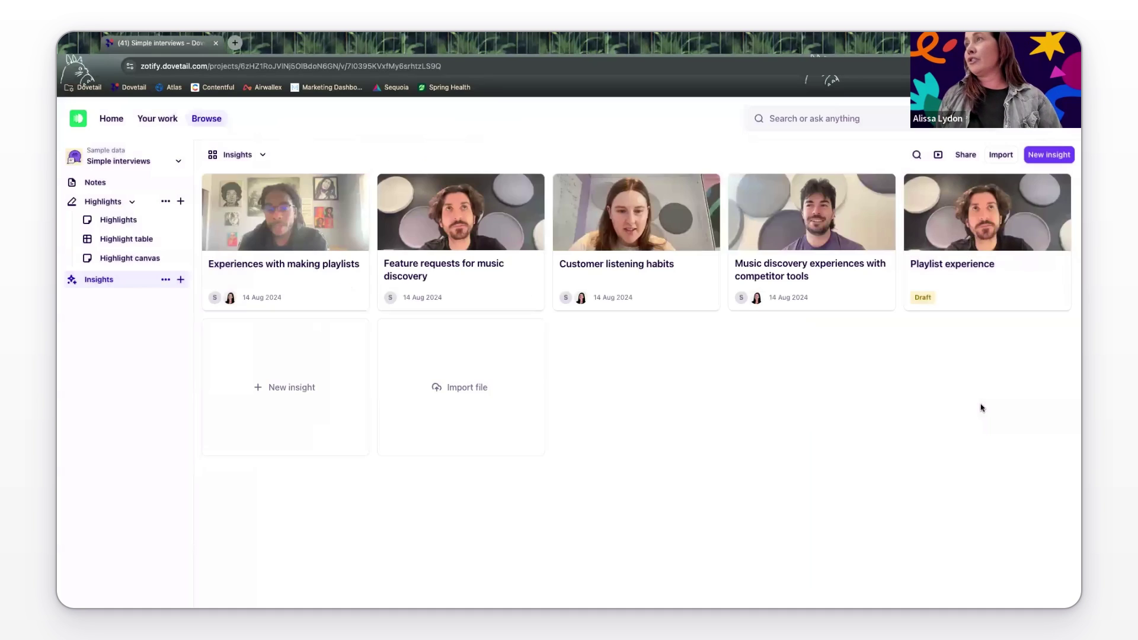
# Step: Open the Experiences with making playlists insight and review its Summary and the video reel below
pyautogui.click(341, 280)
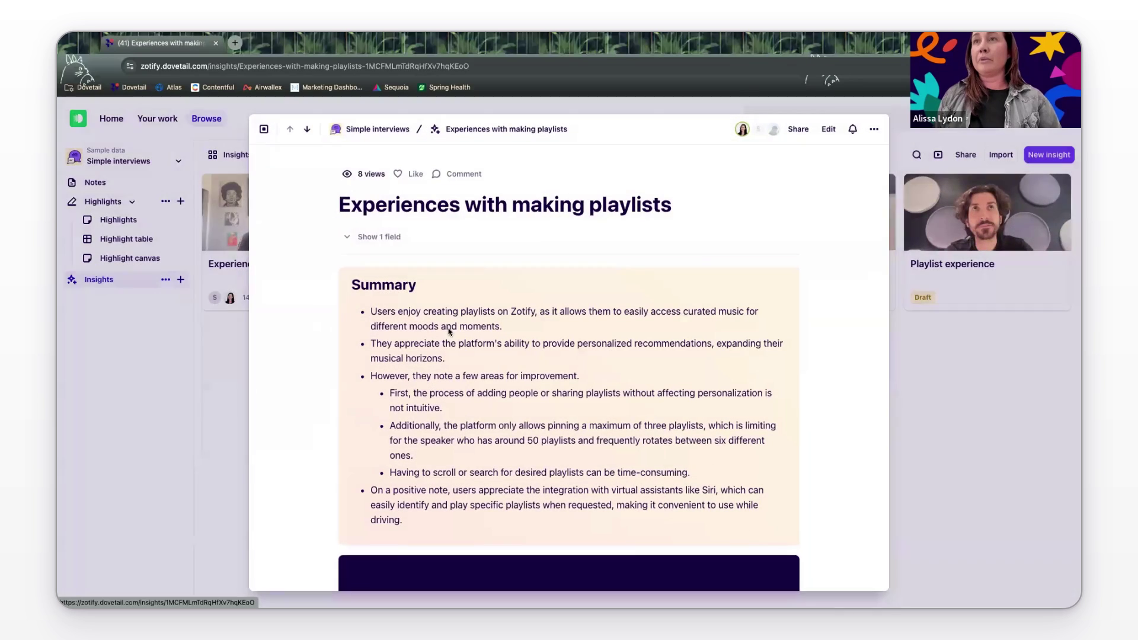
pyautogui.scroll(-3, 457, 331)
pyautogui.scroll(2, 498, 328)
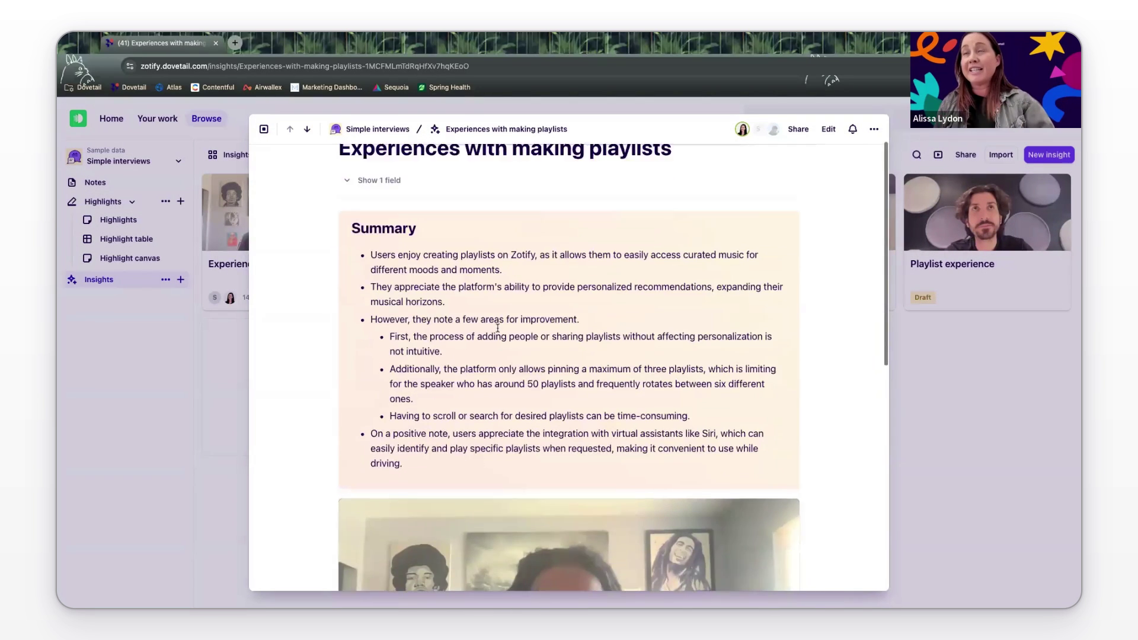
pyautogui.scroll(2, 498, 328)
pyautogui.scroll(-2, 397, 224)
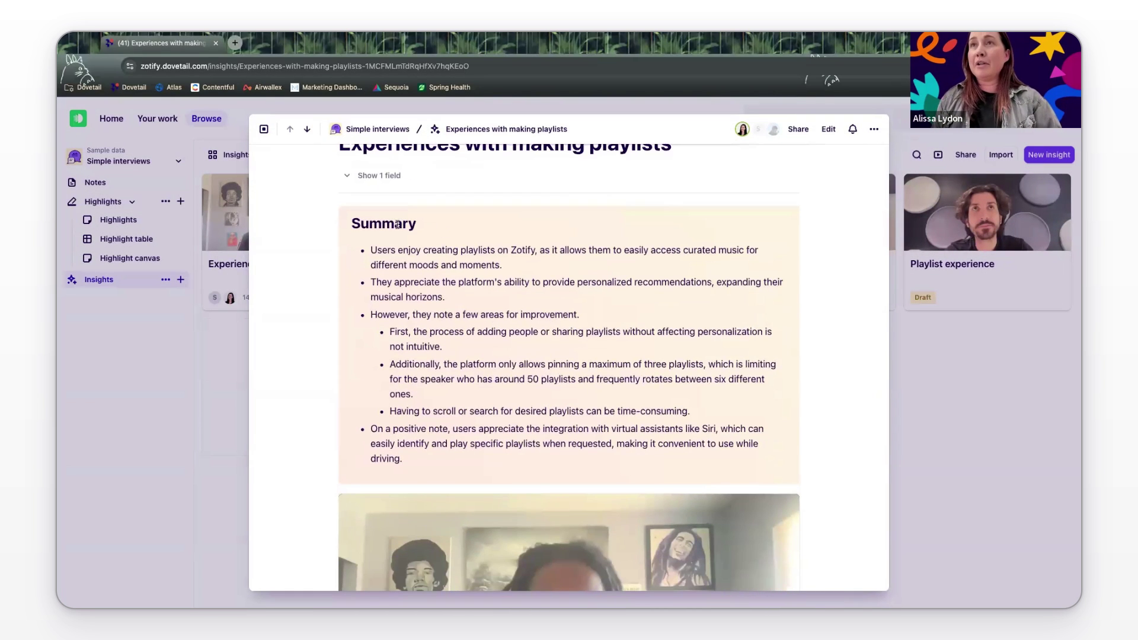
pyautogui.scroll(-1, 405, 260)
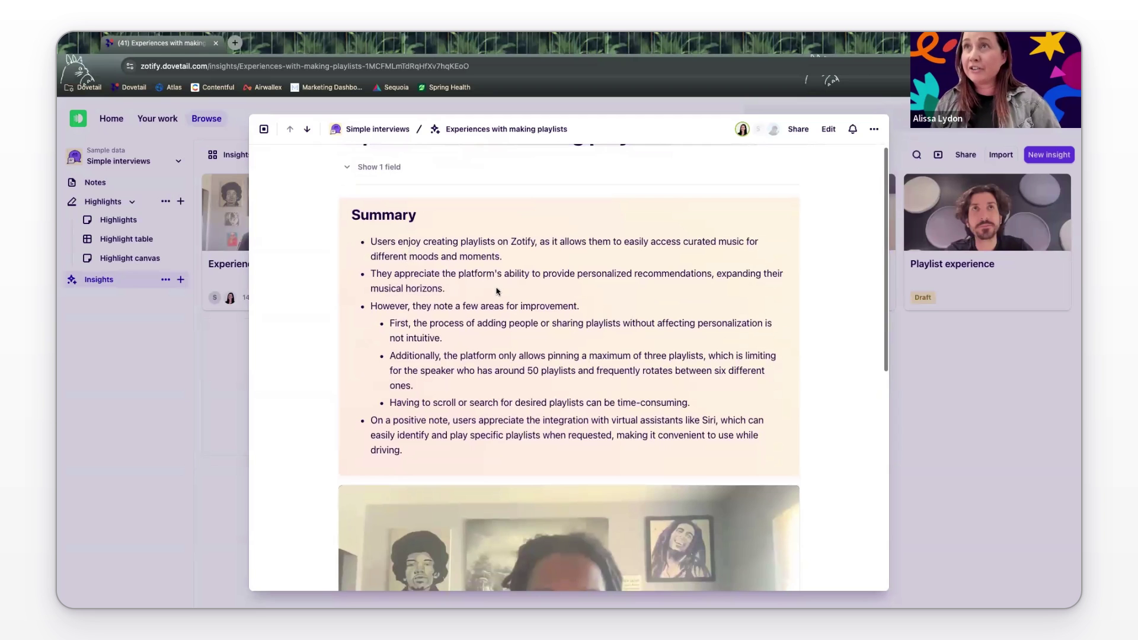
pyautogui.scroll(-5, 496, 291)
pyautogui.scroll(-1, 487, 296)
pyautogui.scroll(5, 488, 293)
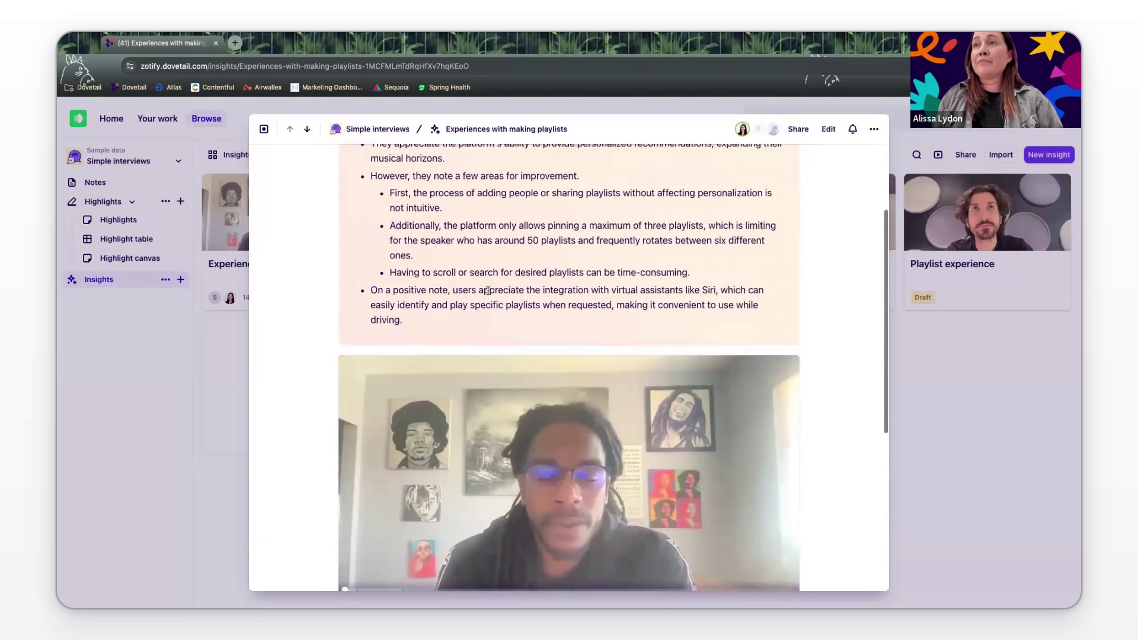
pyautogui.scroll(3, 483, 299)
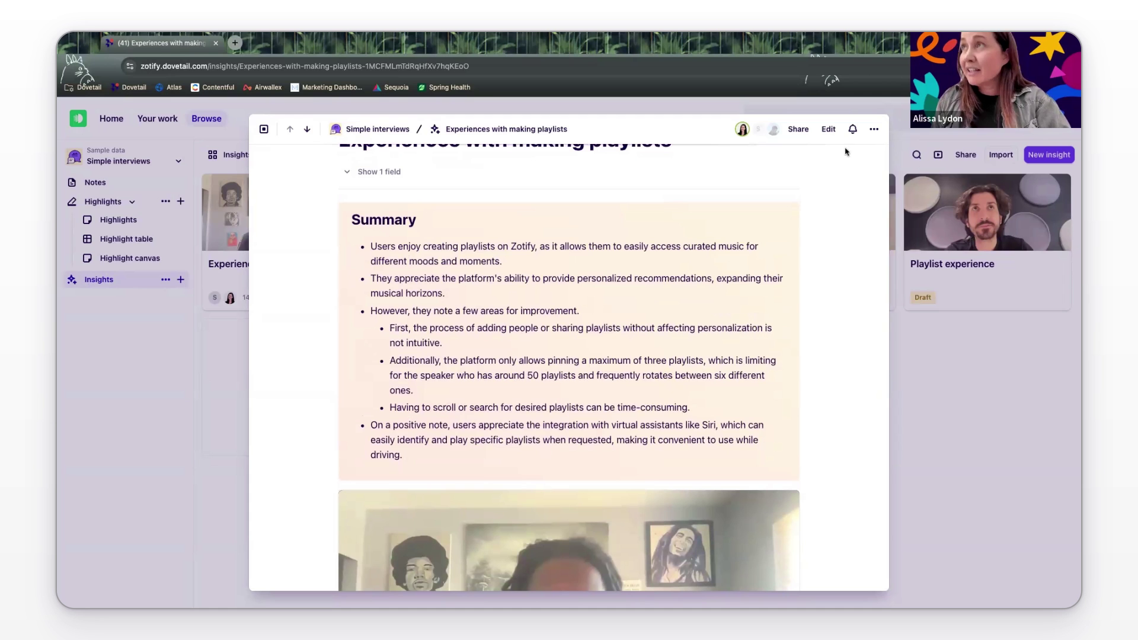
# Step: Check the insight's sharing options and the list of people who can be invited, then close the insight without inviting anyone
pyautogui.click(798, 129)
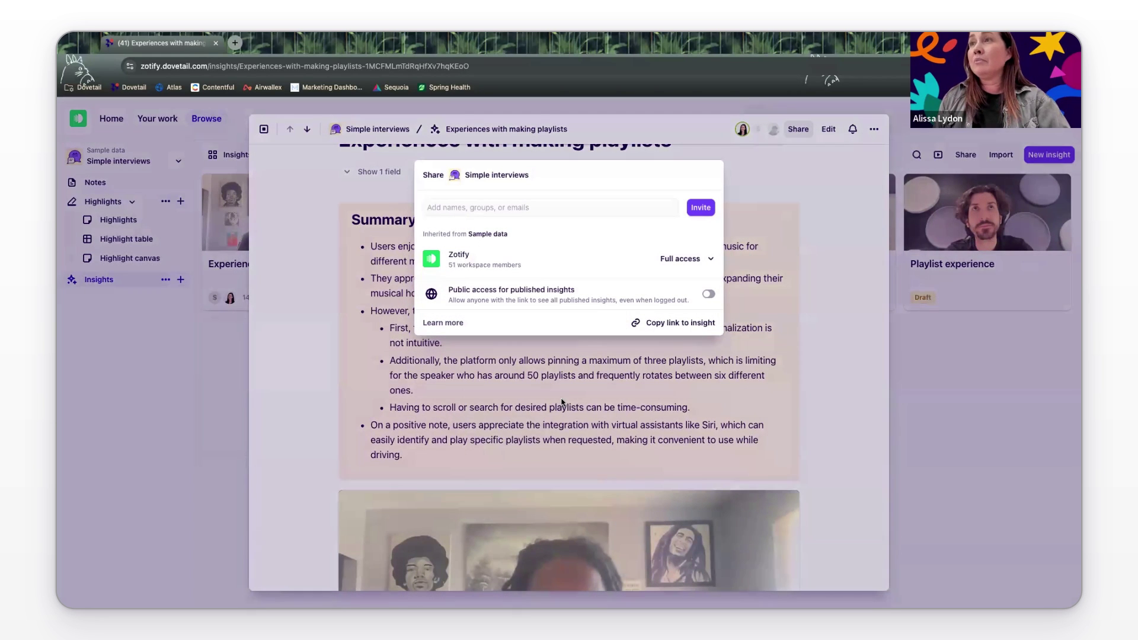
pyautogui.click(448, 206)
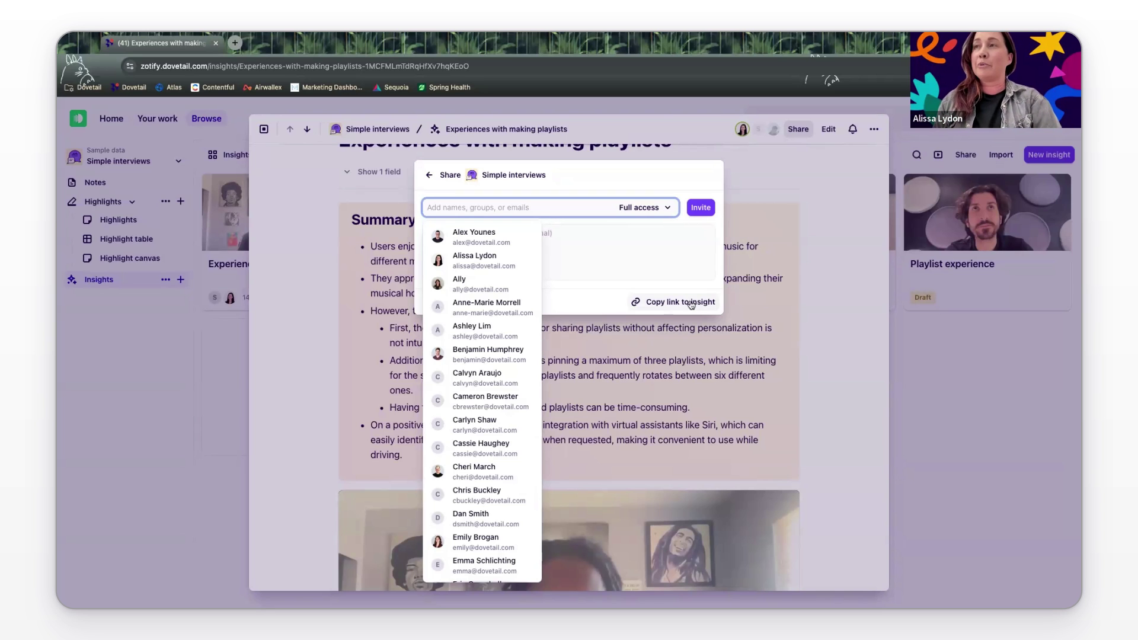
pyautogui.click(596, 303)
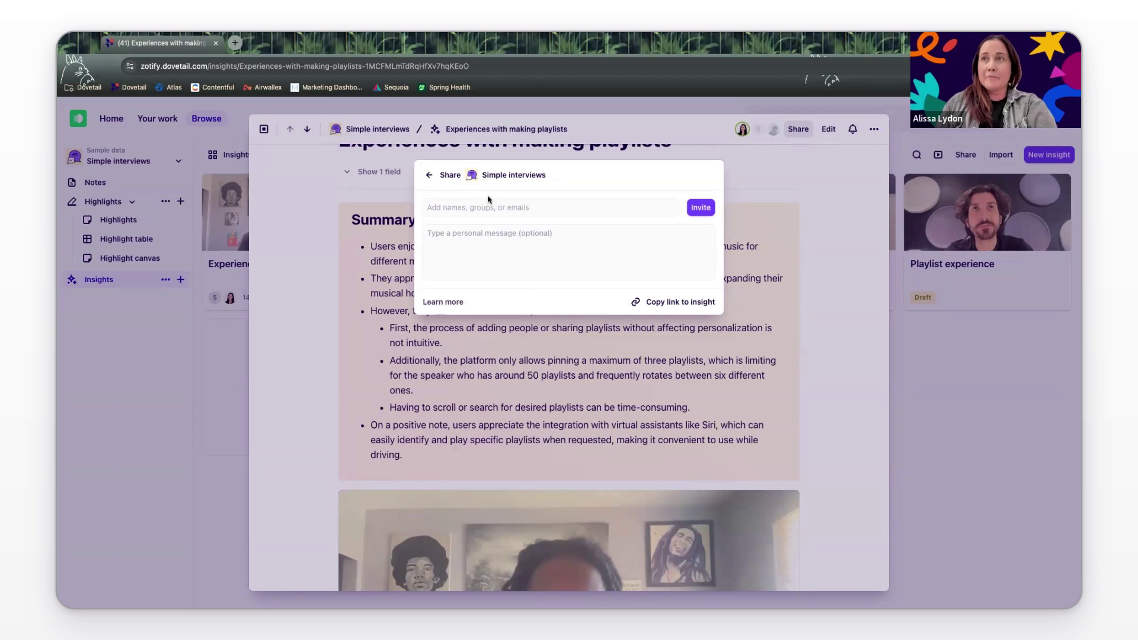
pyautogui.click(955, 463)
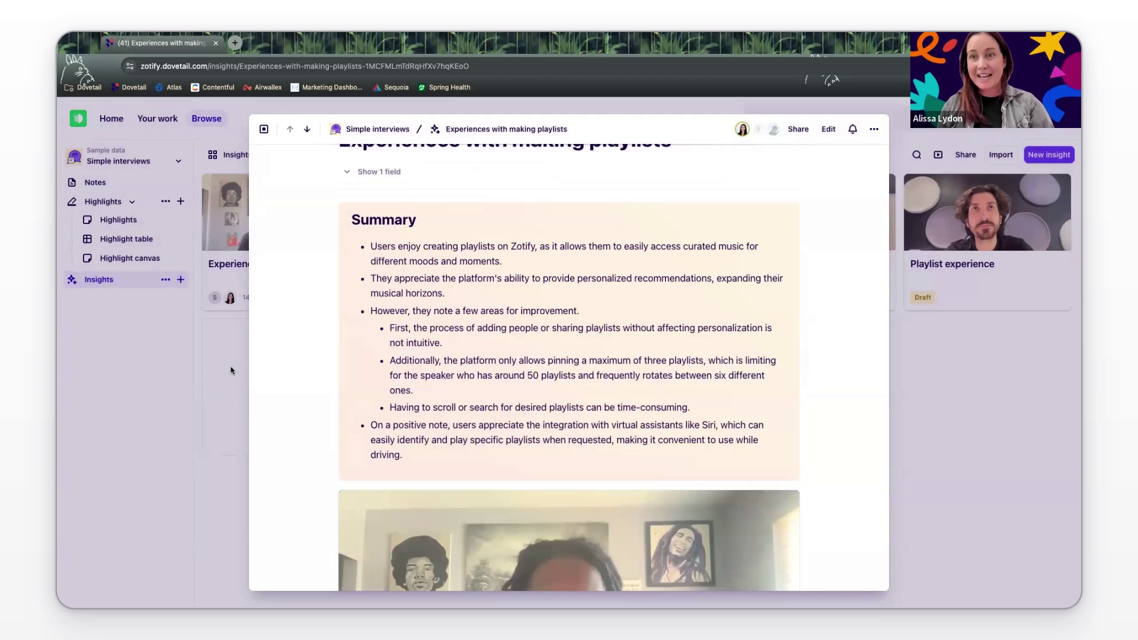
pyautogui.click(147, 396)
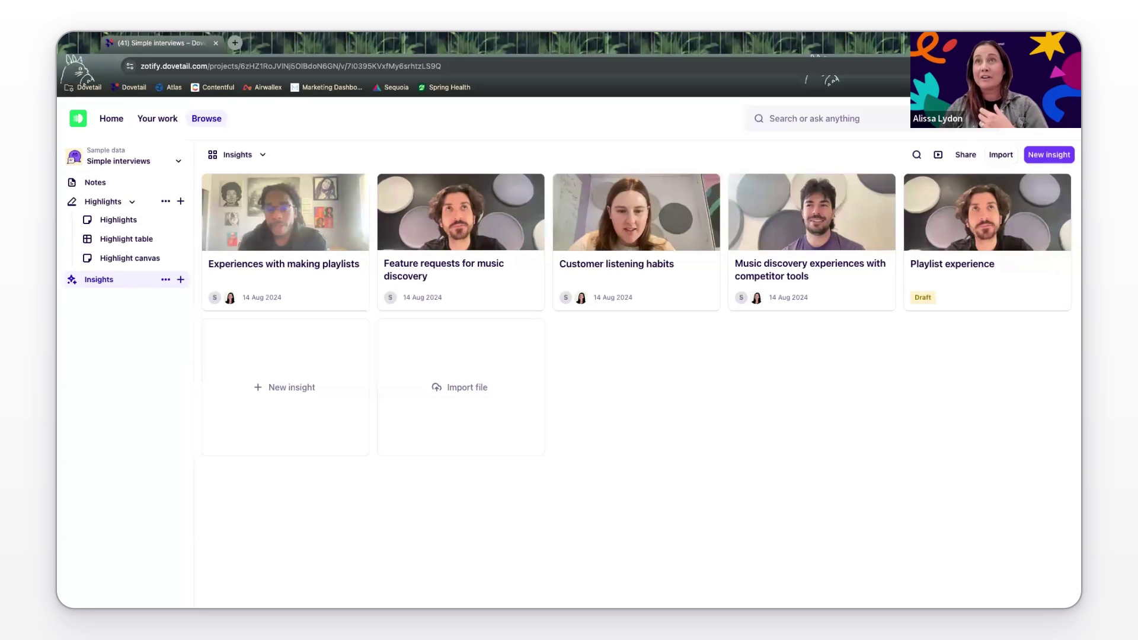
# Step: Go to the workspace home page and search all data for "what do customers think of our playlists?"
pyautogui.click(110, 120)
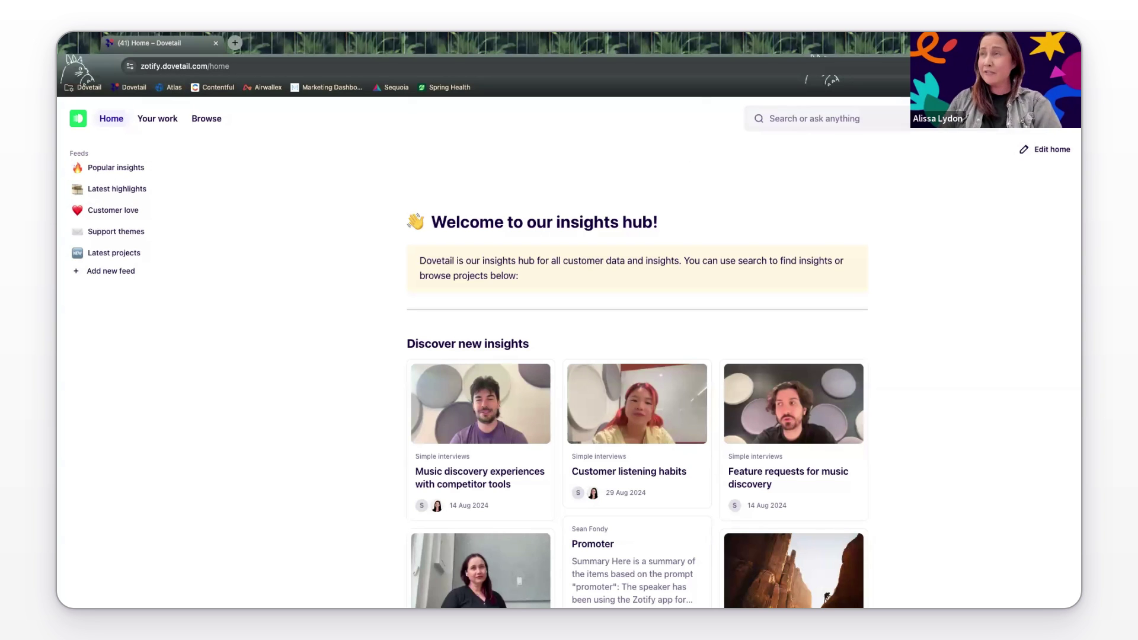
pyautogui.click(806, 120)
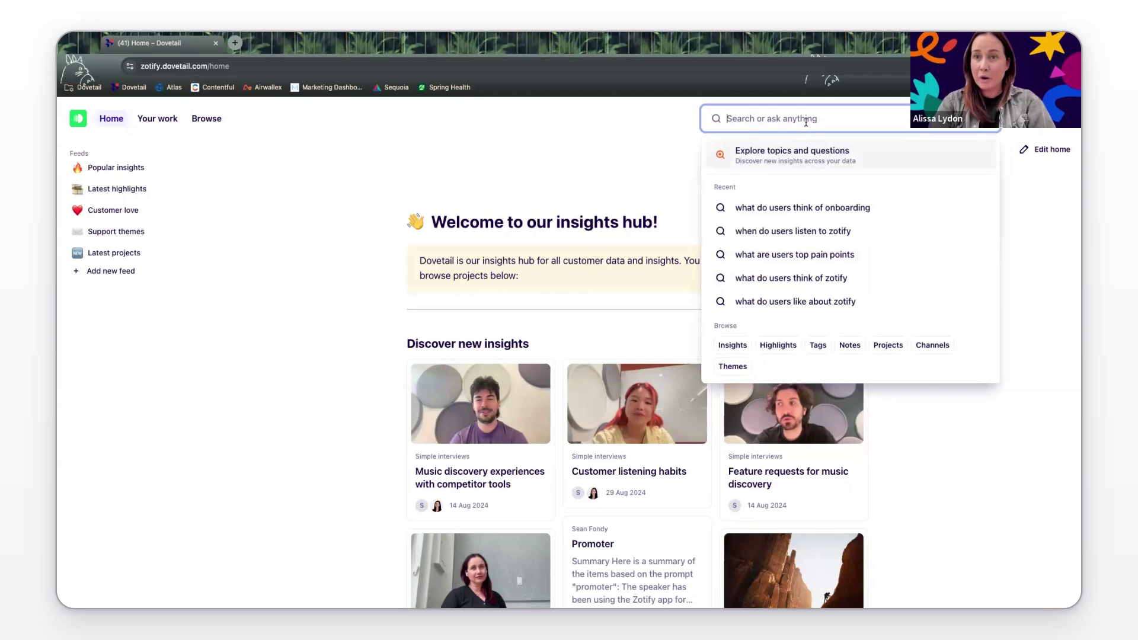
pyautogui.write('what do customert')
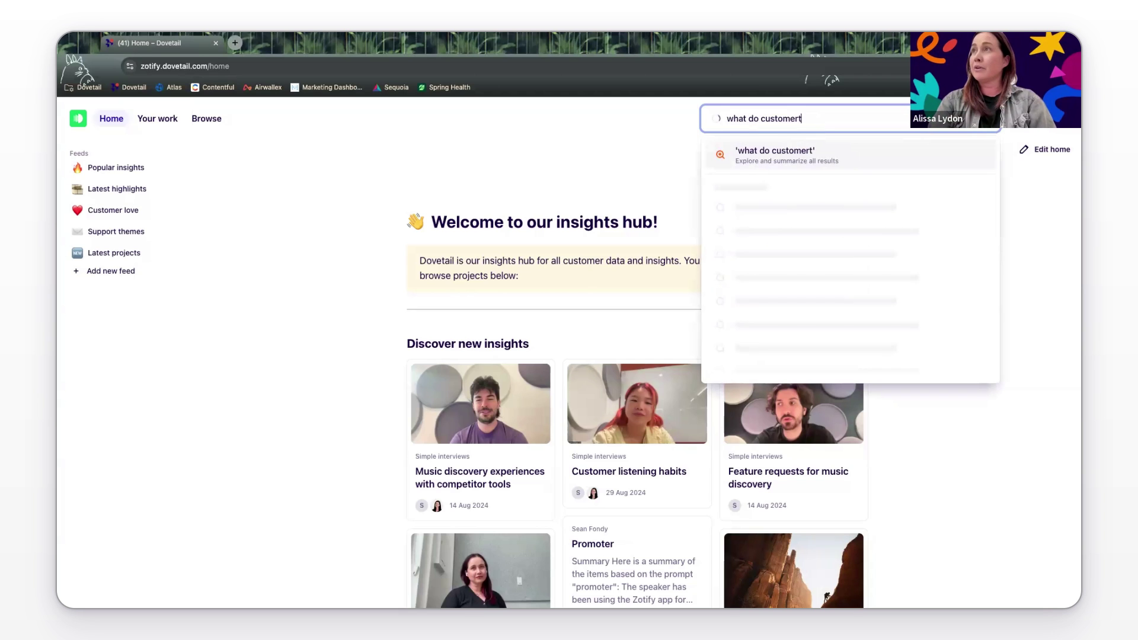
pyautogui.press('BackSpace')
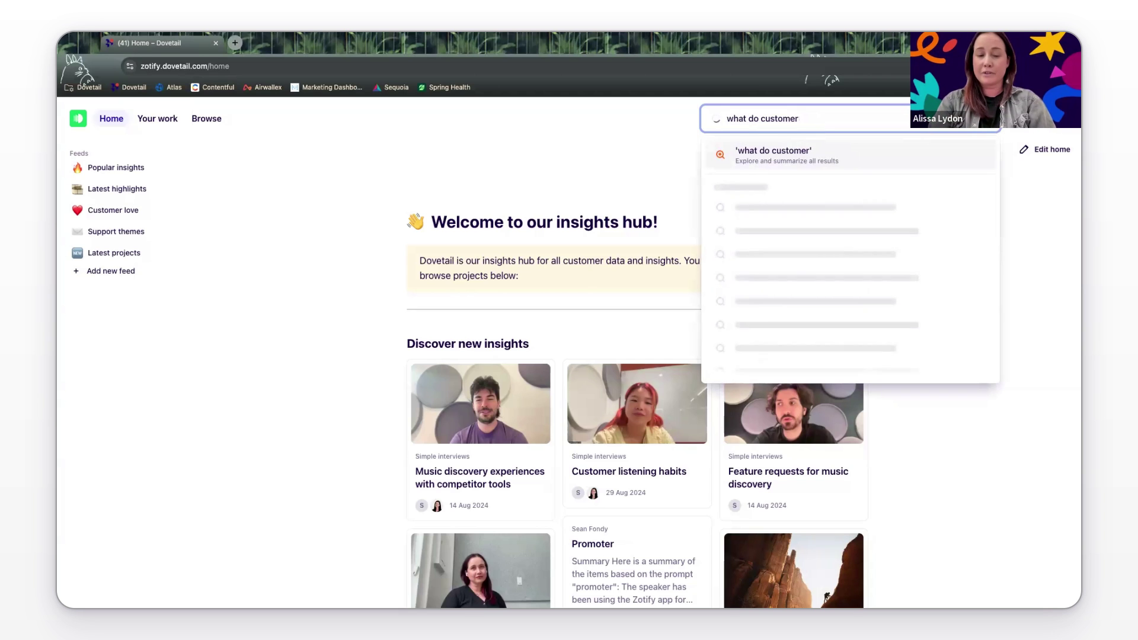
pyautogui.write('s think of ou')
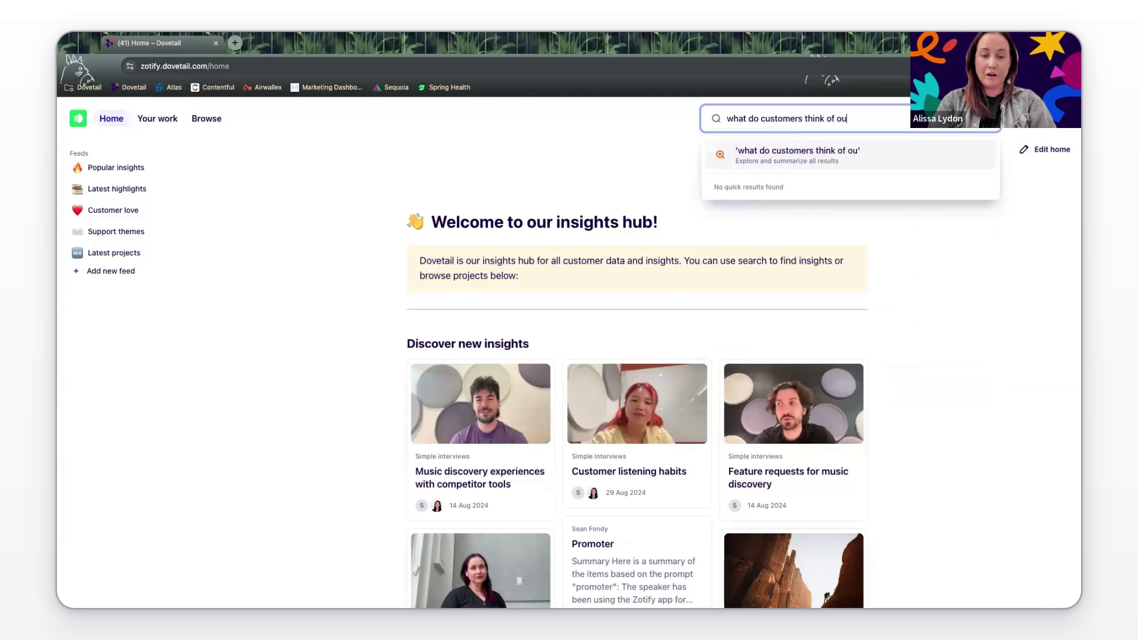
pyautogui.write('r playlists?')
pyautogui.press('Return')
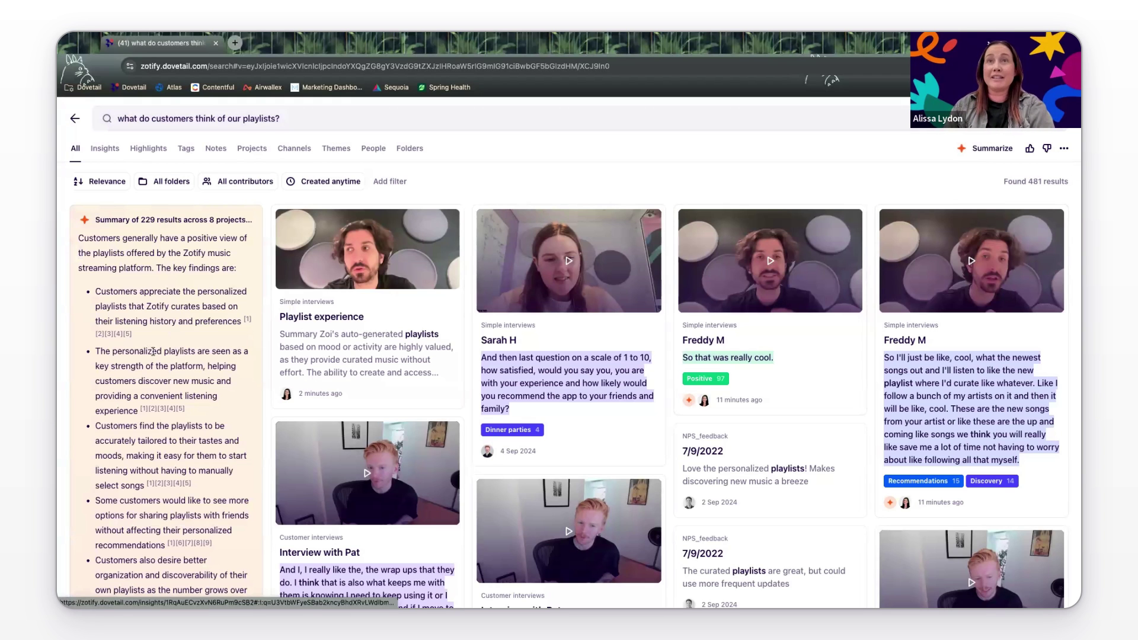
# Step: Examine the generated summary of the search results, highlighting the number of results it covers
pyautogui.scroll(-2, 155, 352)
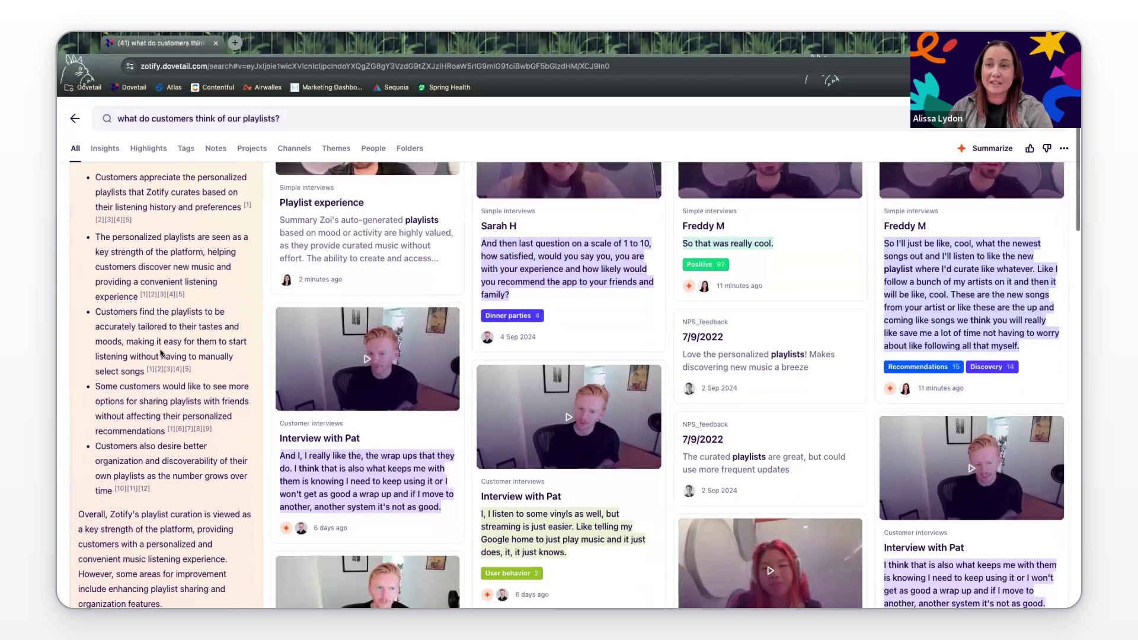
pyautogui.scroll(3, 160, 353)
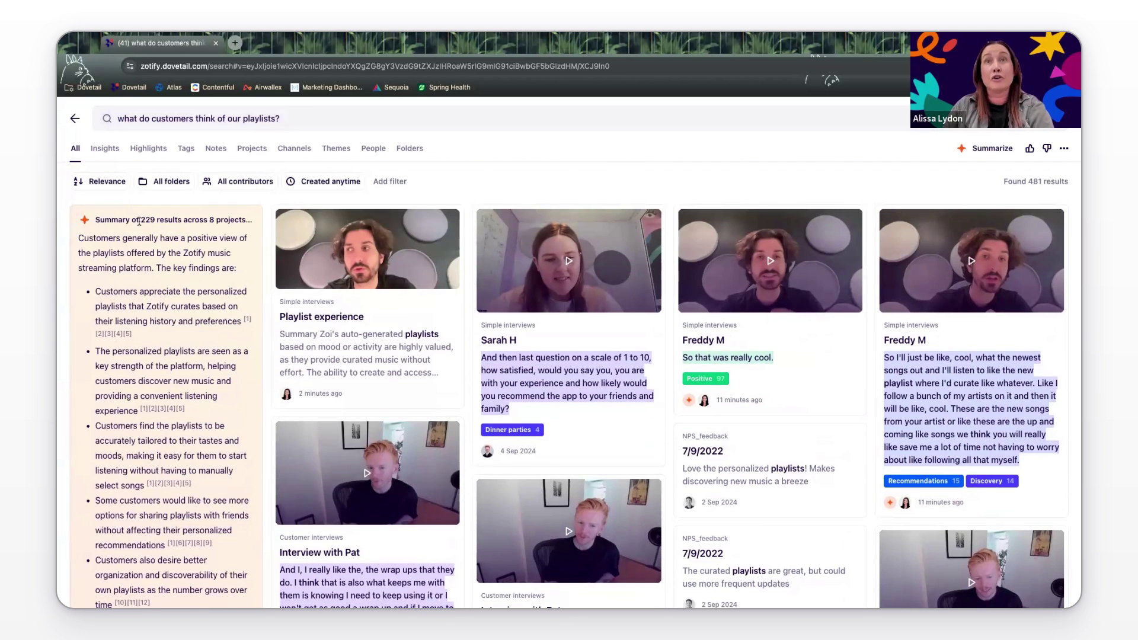
pyautogui.doubleClick(147, 220)
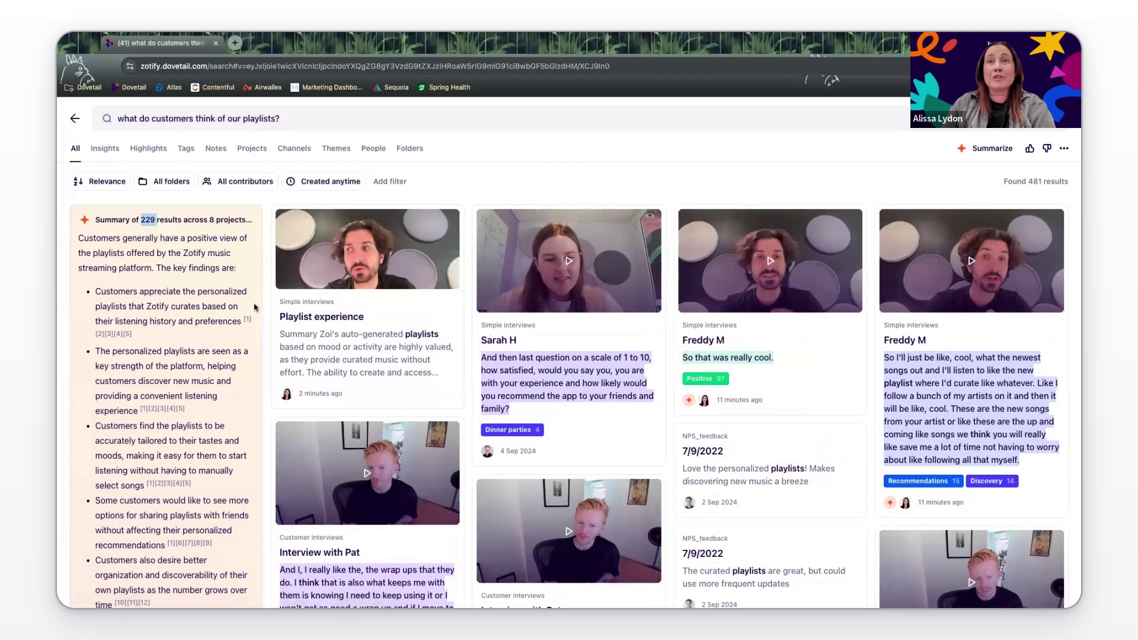
pyautogui.scroll(-2, 255, 307)
pyautogui.scroll(1, 251, 306)
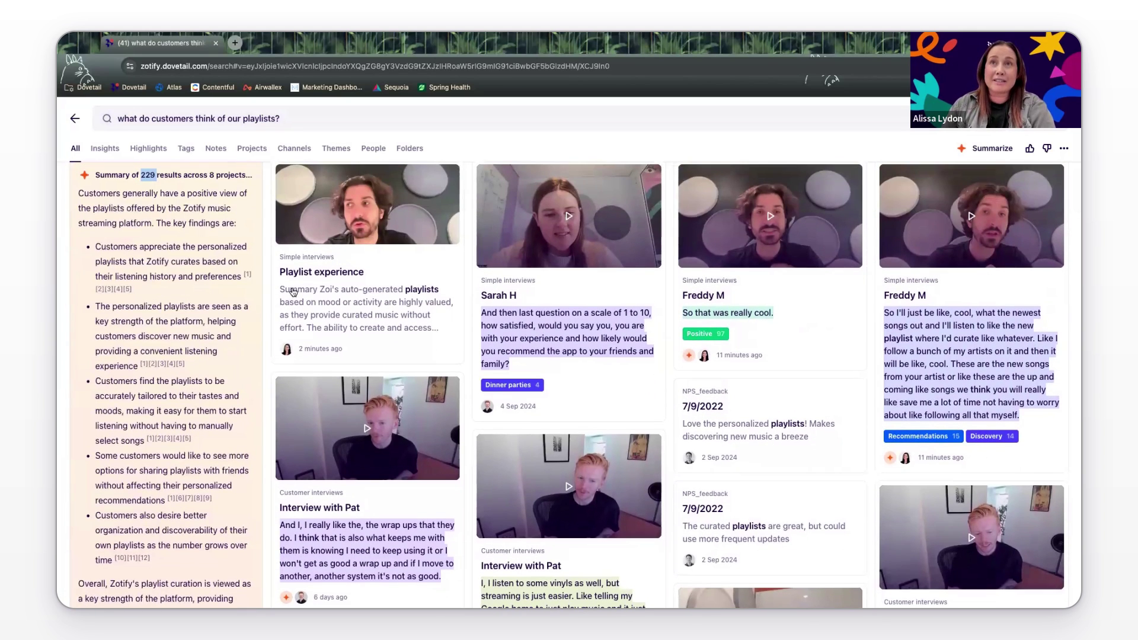
# Step: View citation 1 of the first key finding and citation 4 of the second, closing each source note after checking it
pyautogui.click(248, 277)
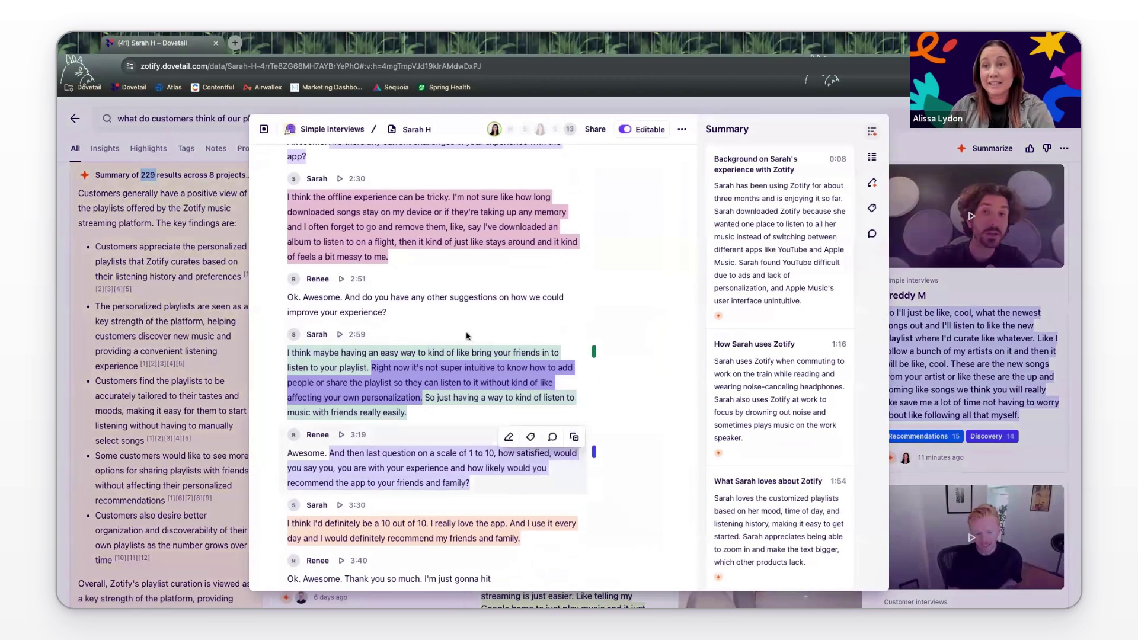
pyautogui.click(170, 297)
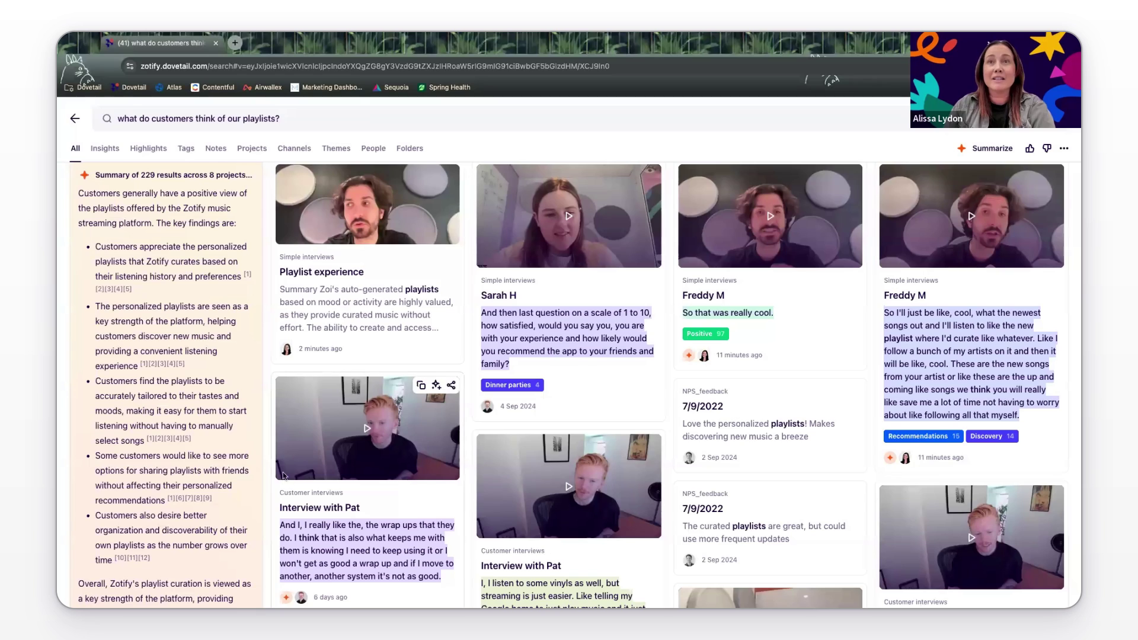
pyautogui.click(172, 364)
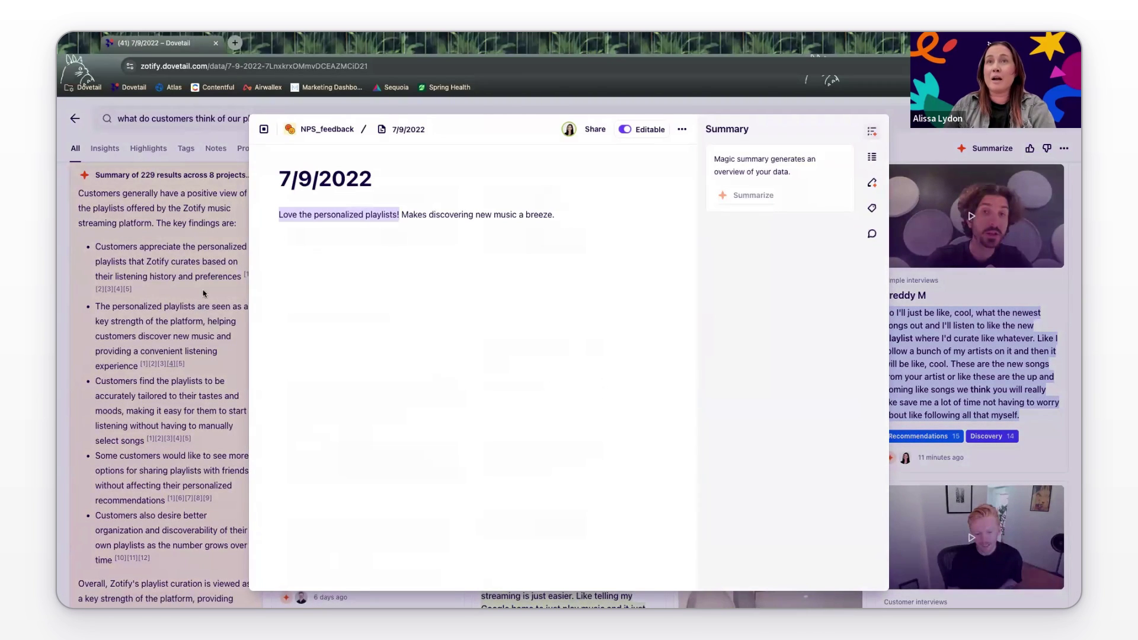
pyautogui.click(205, 368)
# Step: Open the insight cited as source 10 in the finding about playlist organization and discoverability, and review its Summary
pyautogui.scroll(-3, 115, 444)
pyautogui.click(117, 443)
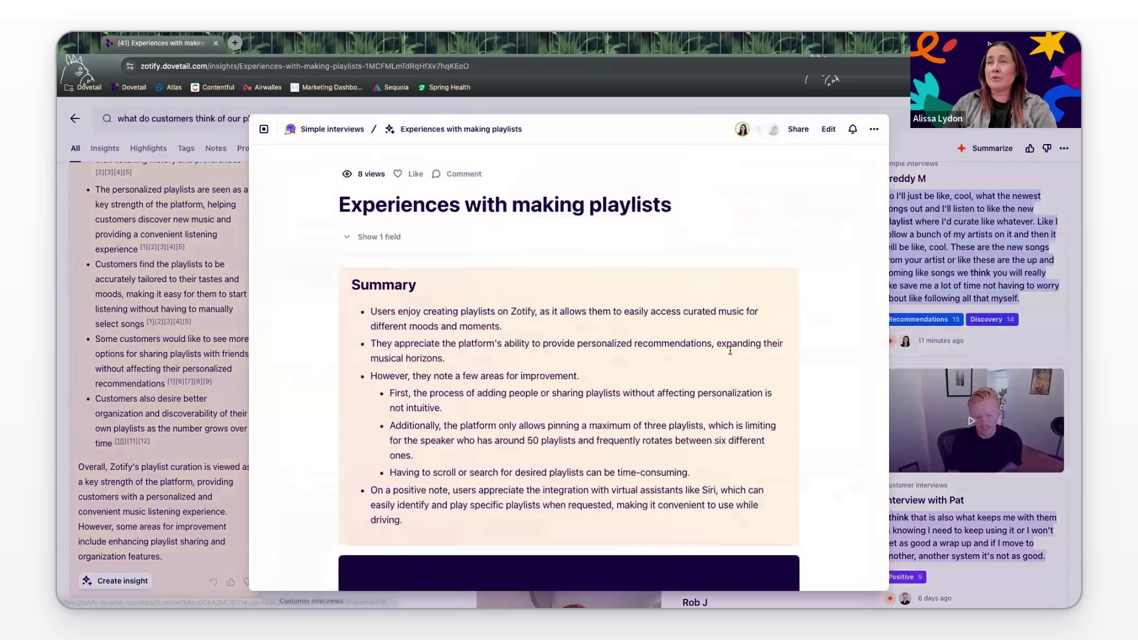
pyautogui.scroll(-2, 730, 350)
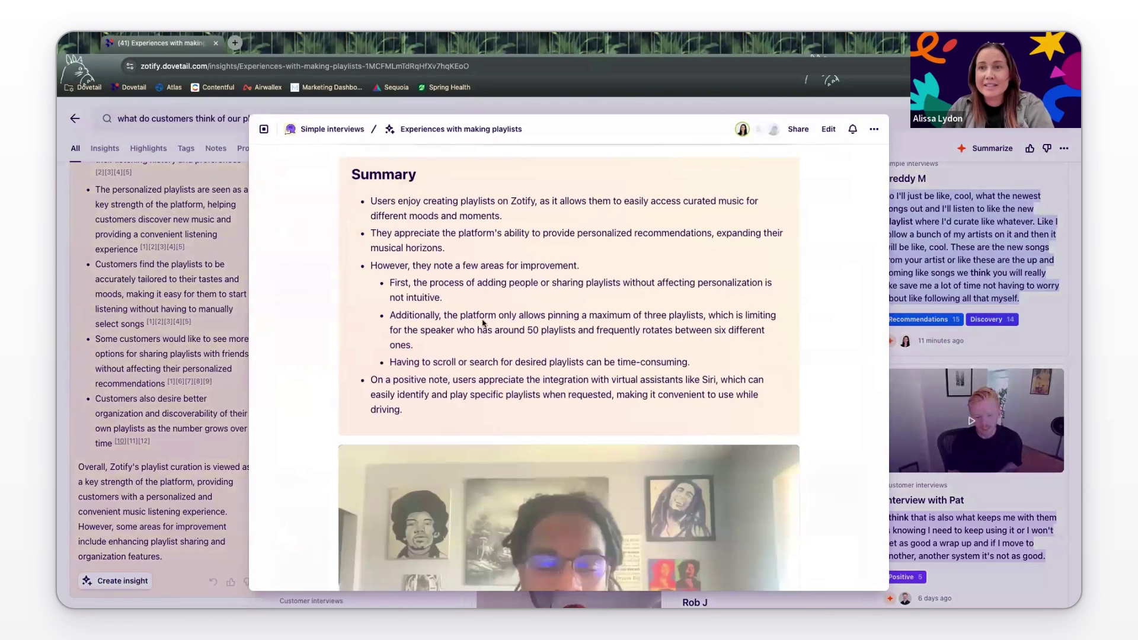
pyautogui.scroll(2, 462, 188)
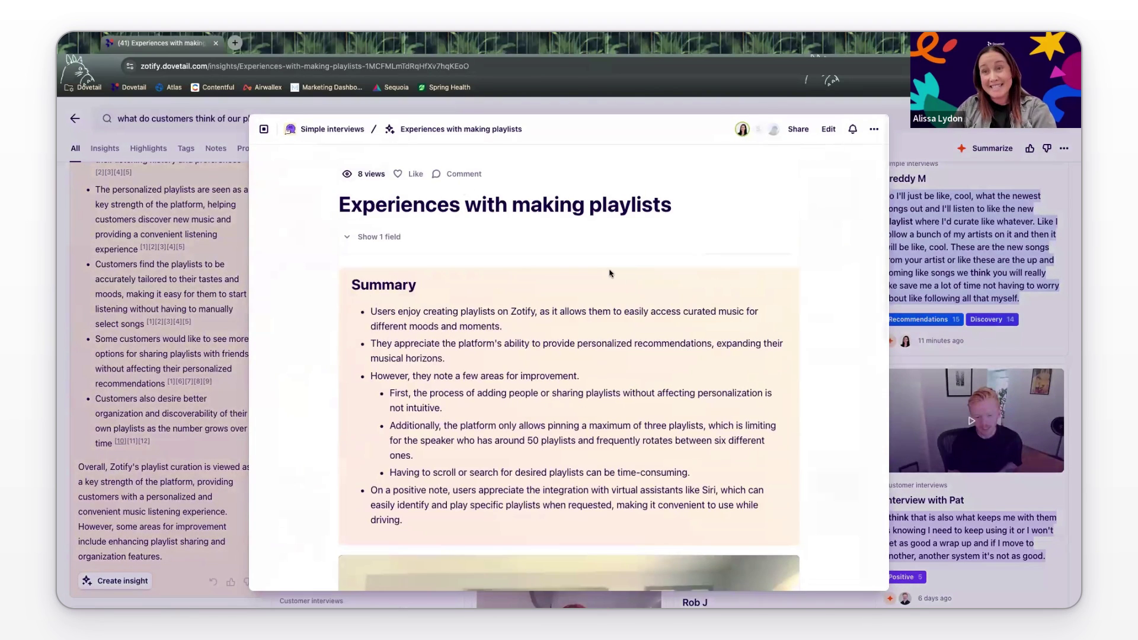
# Step: Close the cited insight and create a new insight from the generated summary of the playlist search results
pyautogui.click(183, 358)
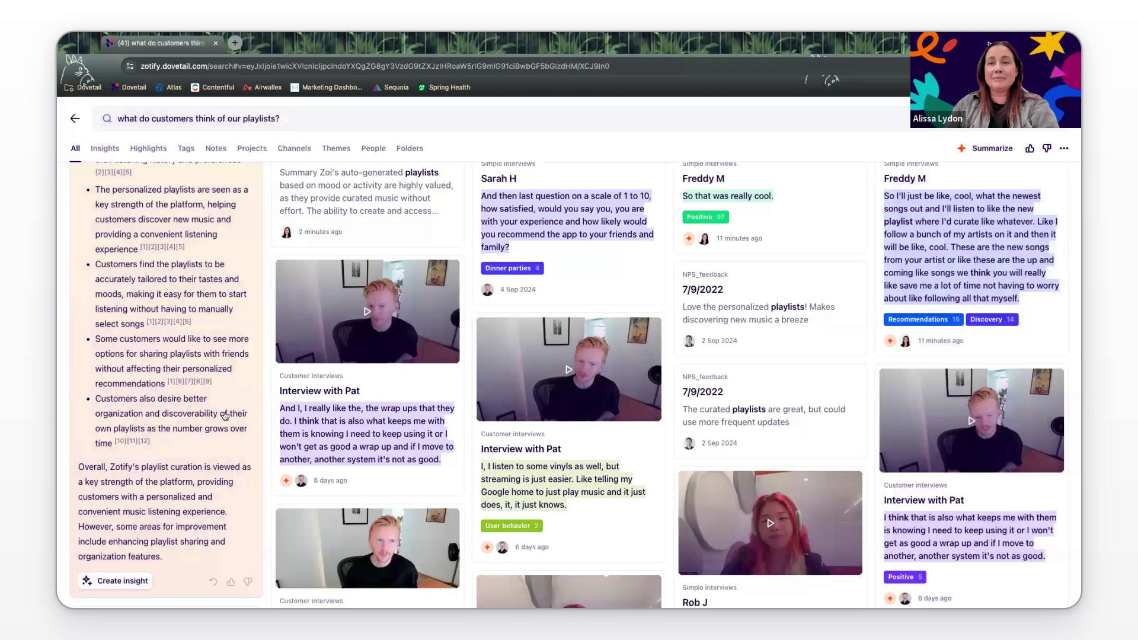
pyautogui.scroll(-2, 149, 417)
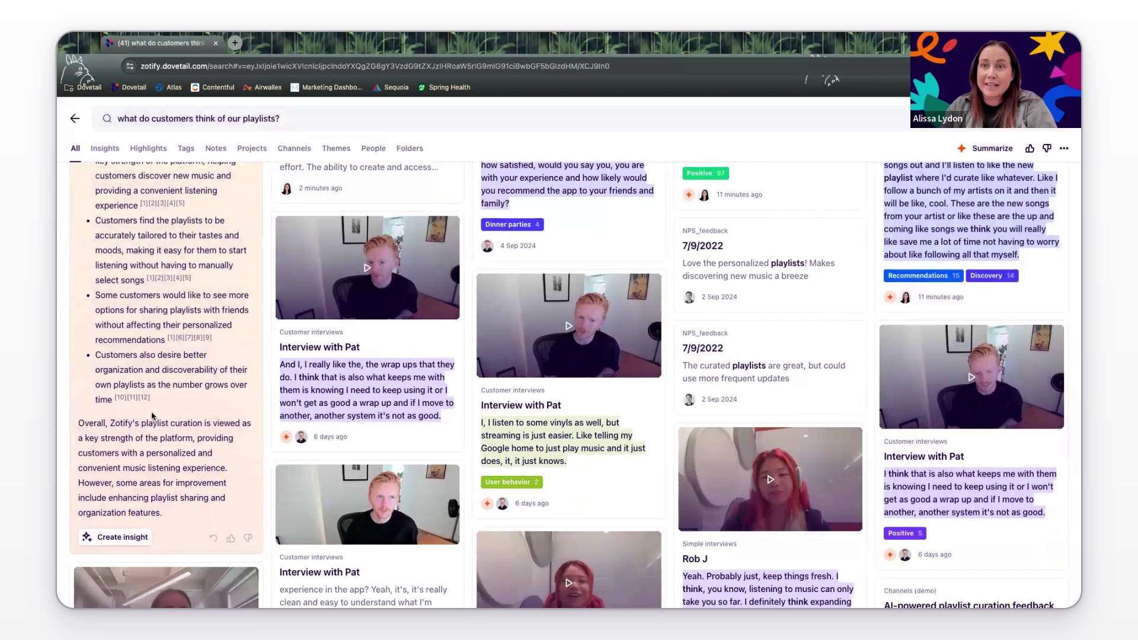
pyautogui.scroll(-1, 153, 416)
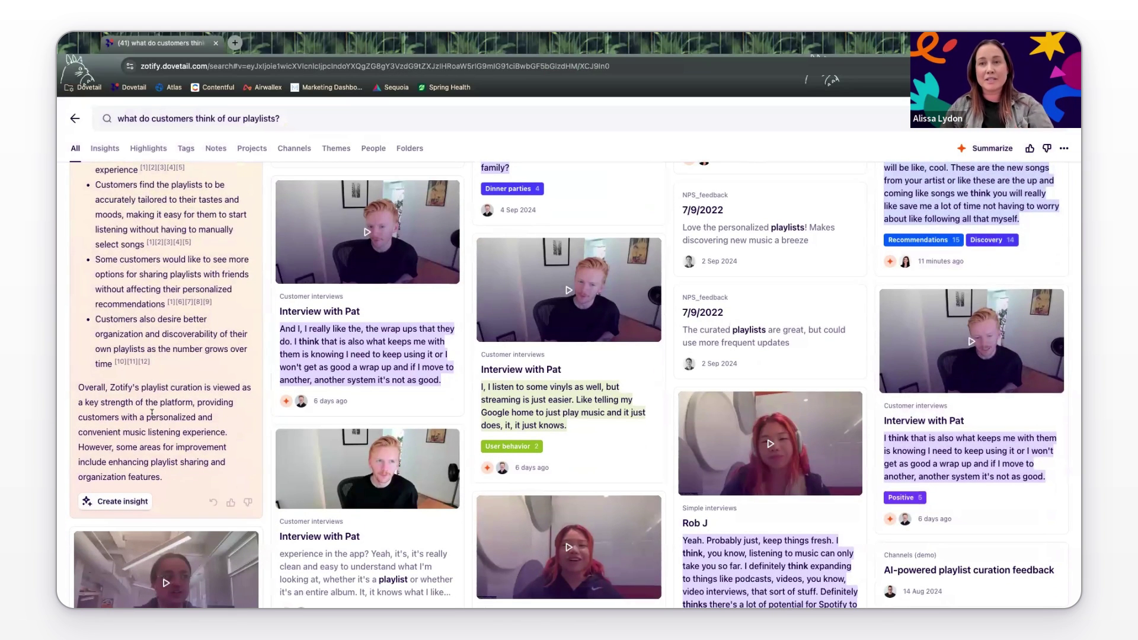
pyautogui.click(131, 503)
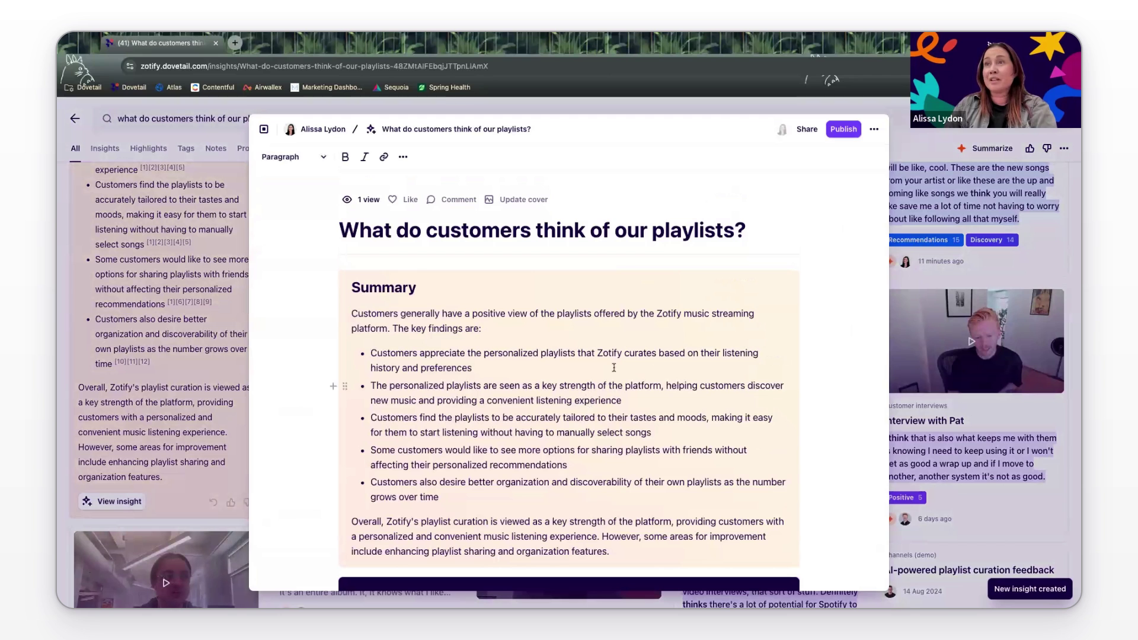
# Step: Review the new insight's summary, highlight reel, feedback notes and linked insights, and close it to return to the search results
pyautogui.scroll(-6, 552, 480)
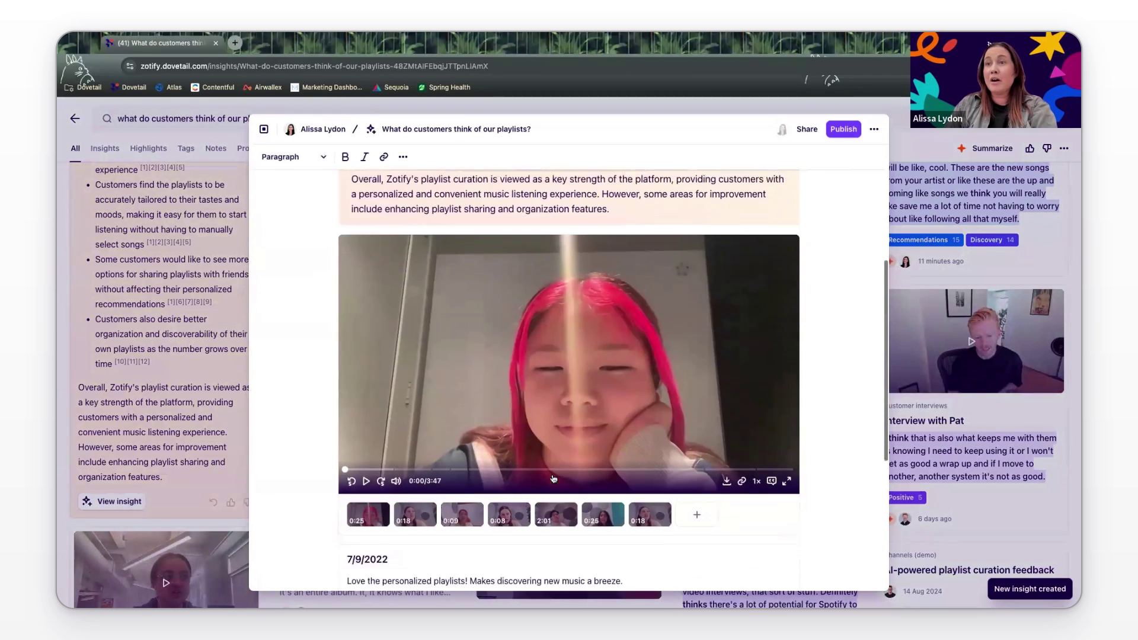
pyautogui.scroll(-1, 553, 478)
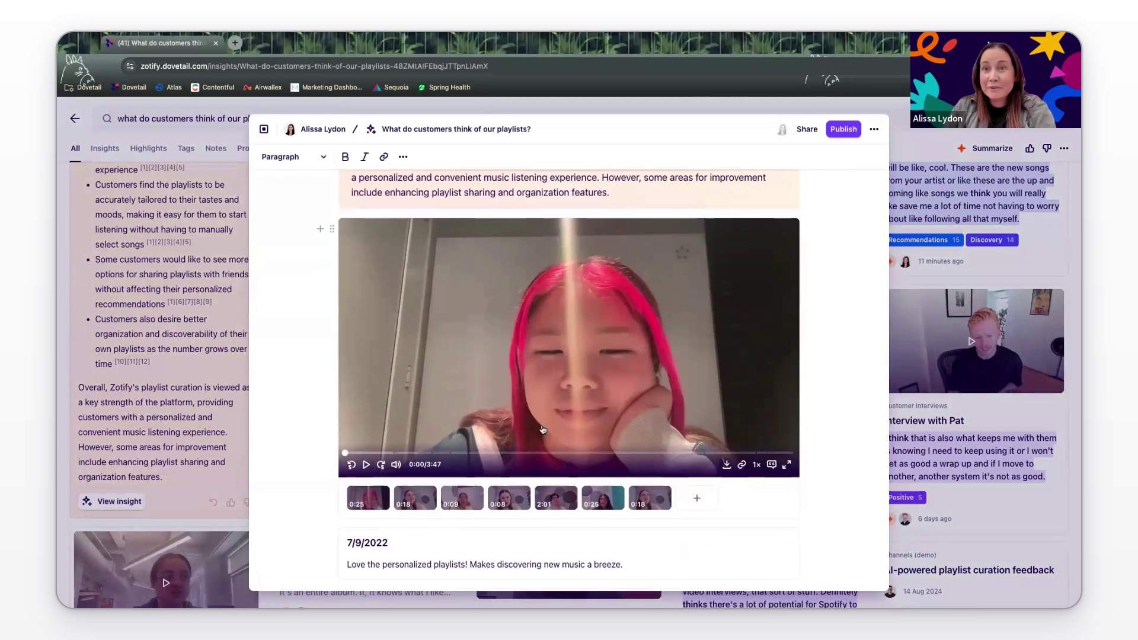
pyautogui.scroll(-3, 534, 435)
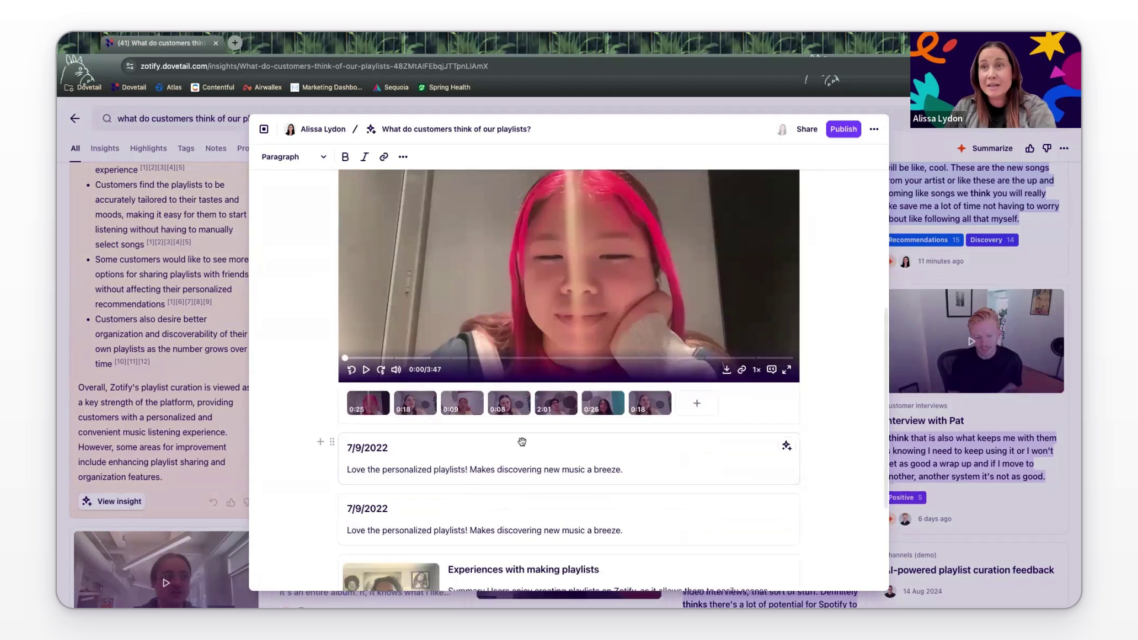
pyautogui.scroll(-3, 521, 442)
pyautogui.scroll(-3, 654, 421)
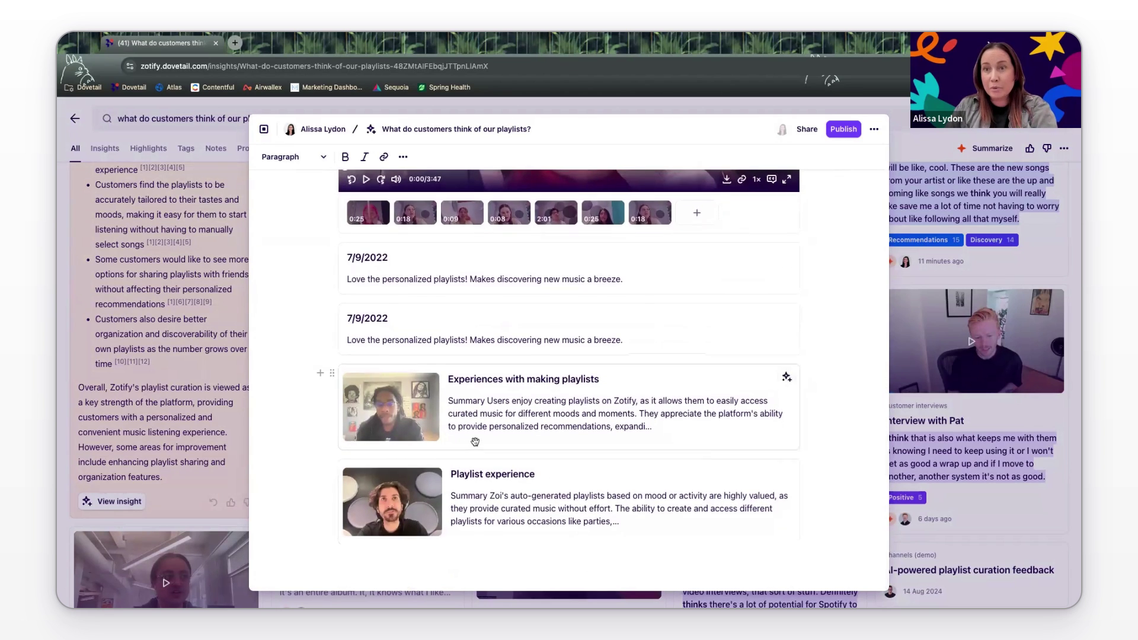
pyautogui.scroll(10, 475, 441)
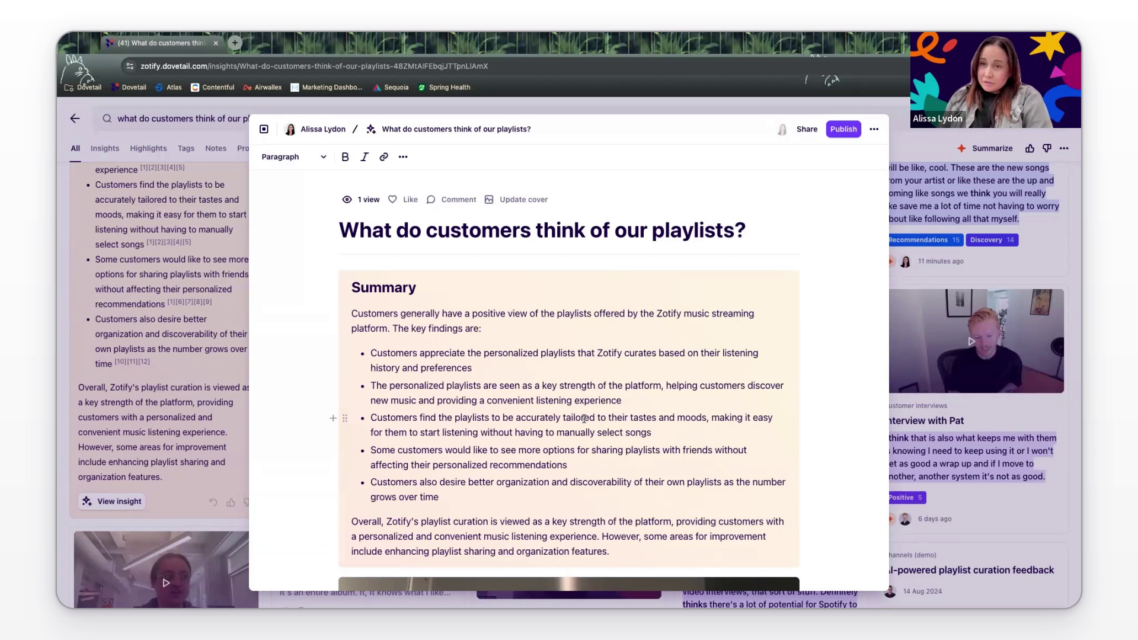
pyautogui.click(227, 172)
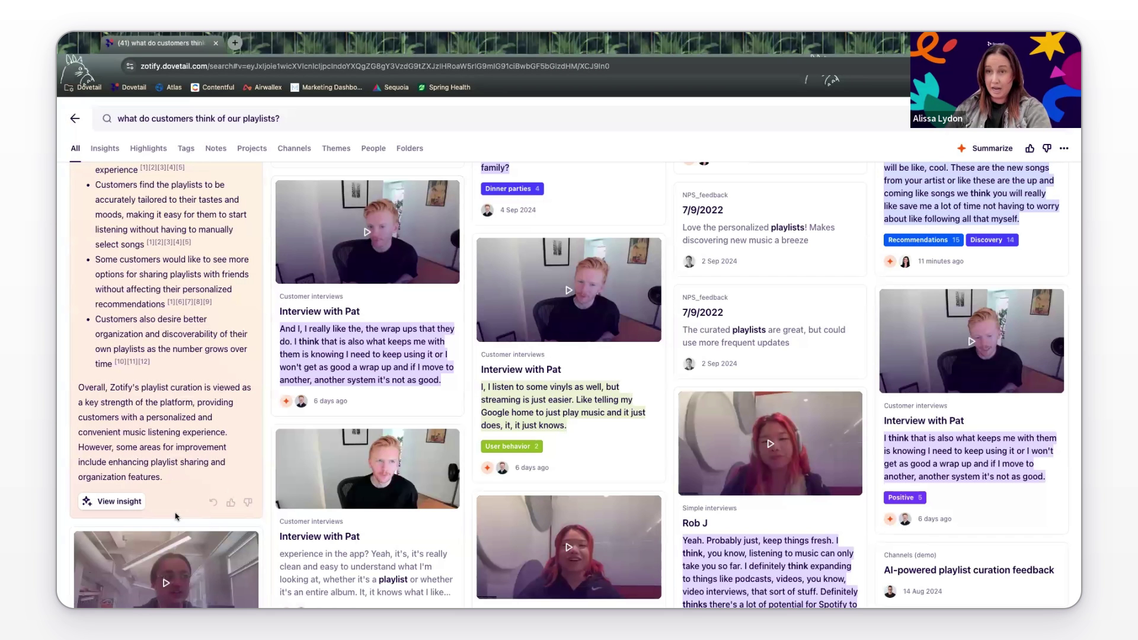